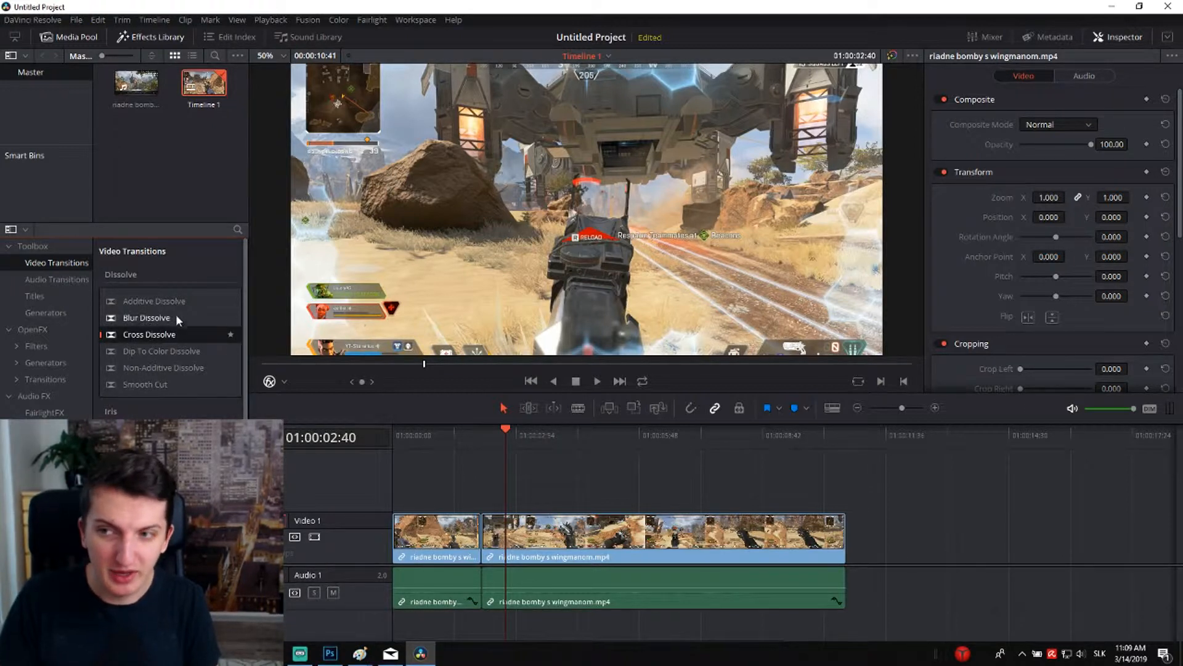
Apply an Additive Dissolve transition to the cut between the two video clips and play it back from the timeline start
{"action": "left_click", "coordinate": [187, 300]}
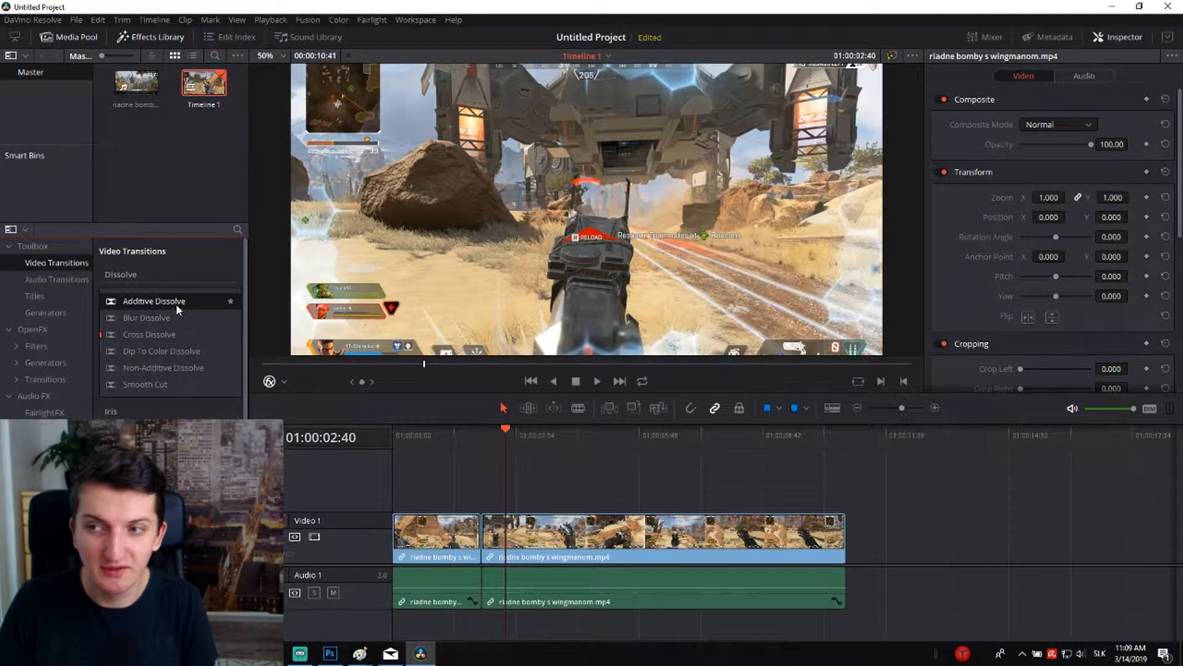
{"action": "left_click_drag", "start_coordinate": [176, 303], "coordinate": [483, 541]}
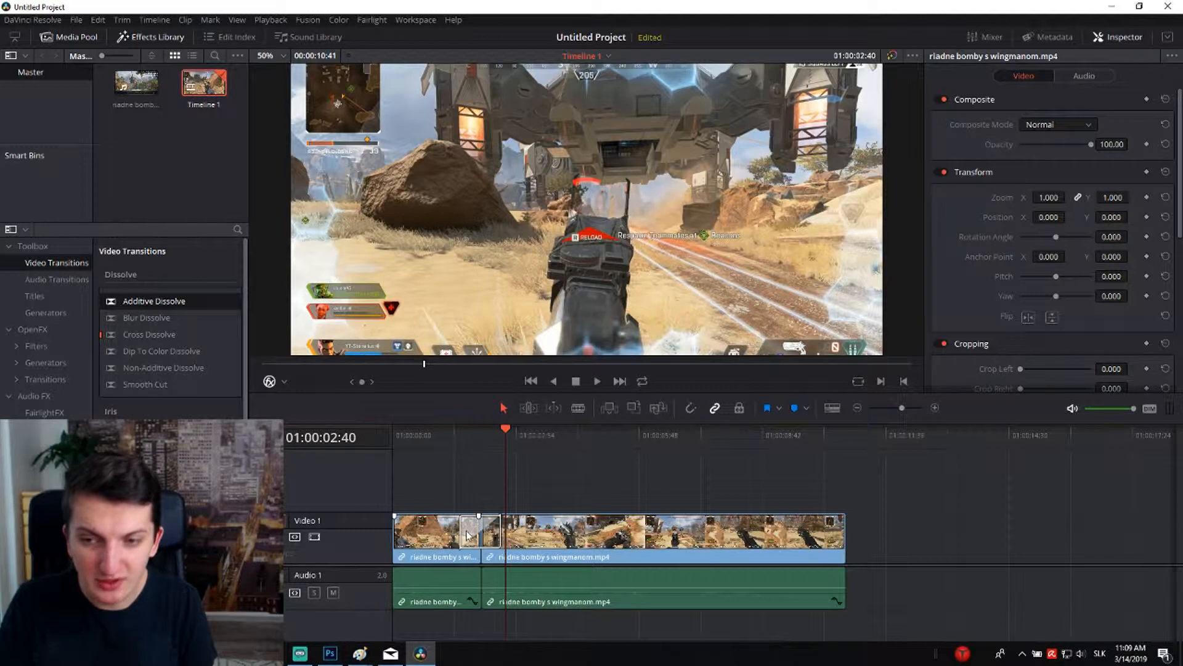
{"action": "left_click", "coordinate": [469, 535]}
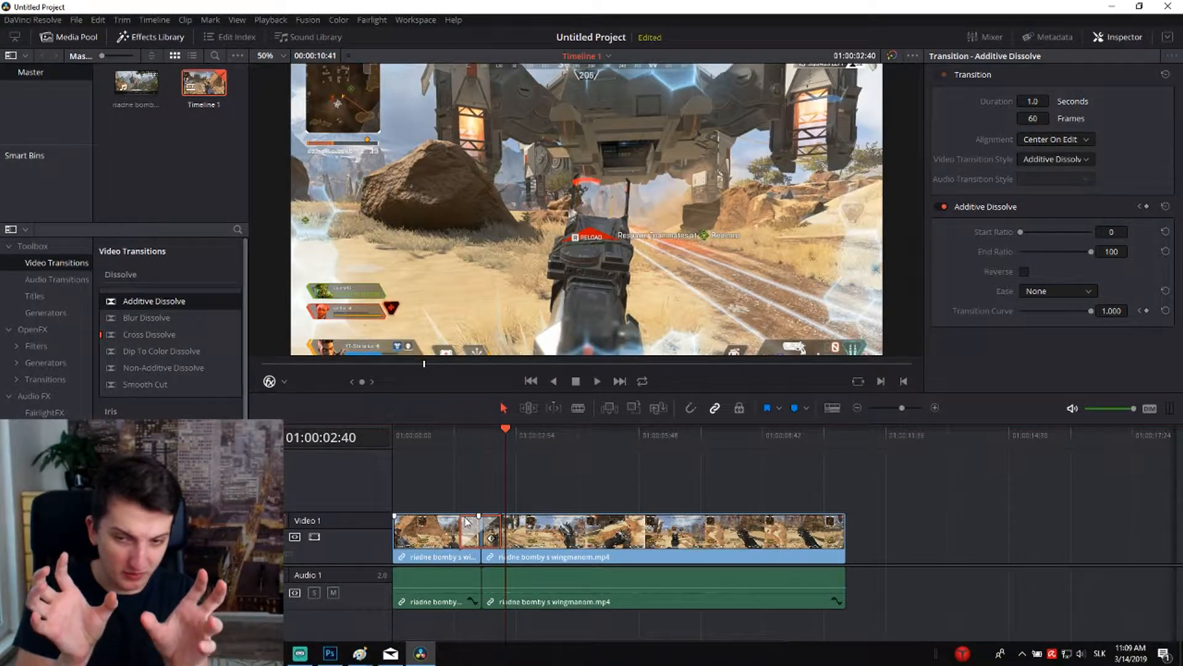
{"action": "left_click_drag", "start_coordinate": [461, 438], "coordinate": [454, 435]}
{"action": "left_click", "coordinate": [393, 431]}
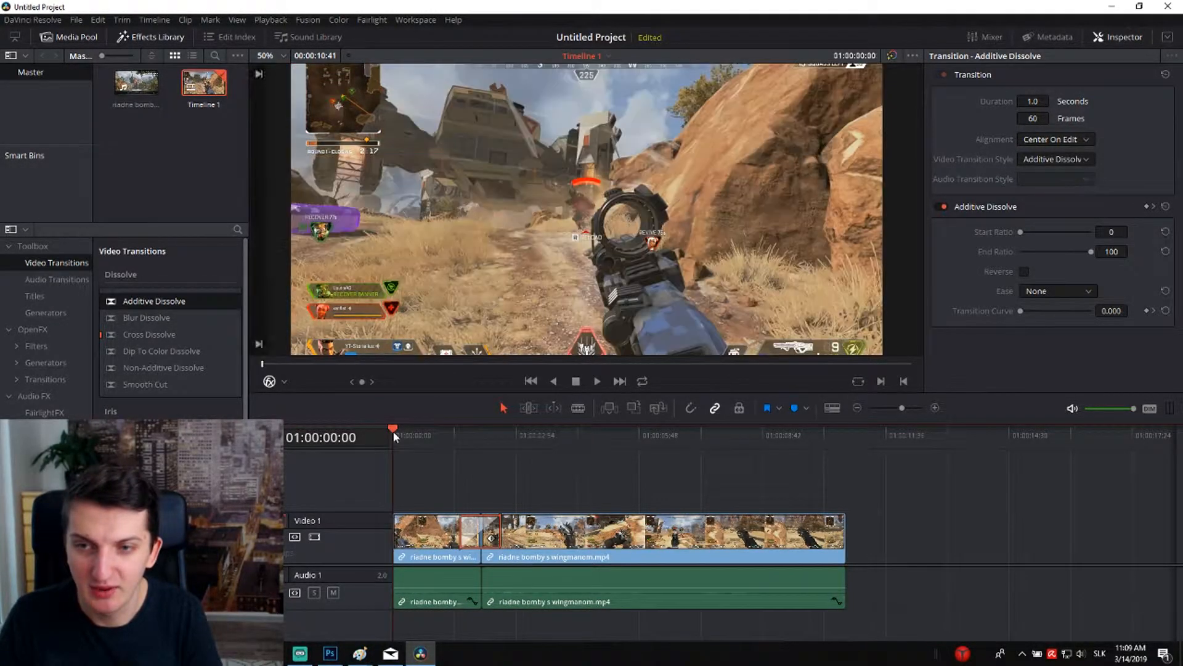
{"action": "key", "text": "space"}
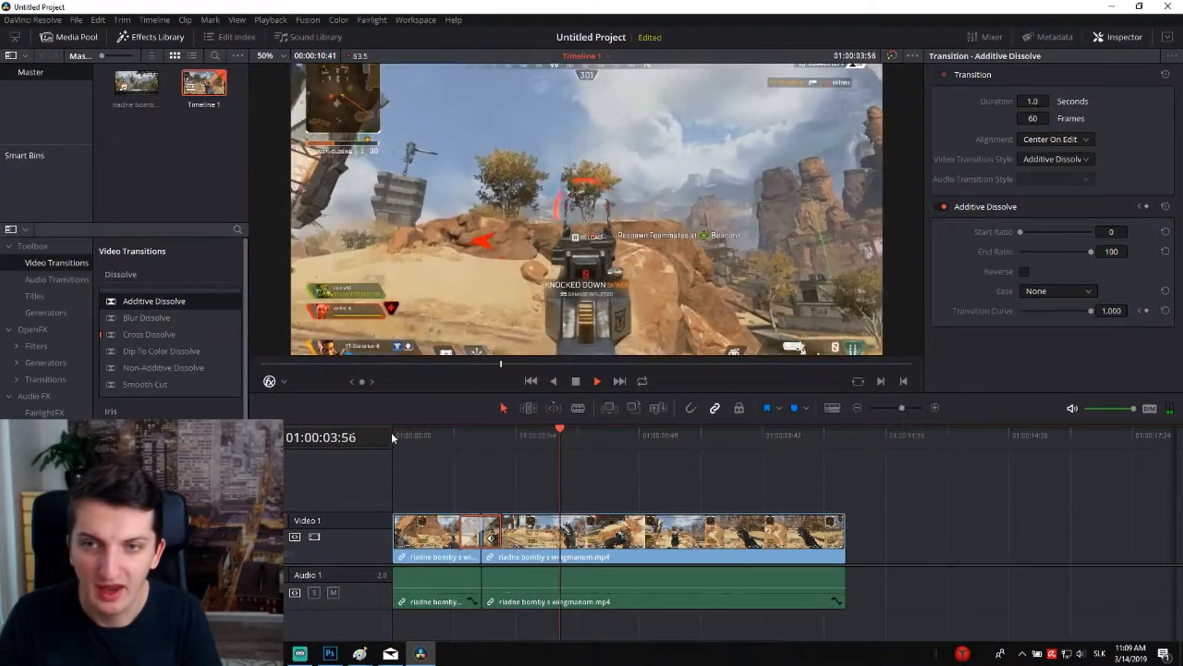
{"action": "key", "text": "space"}
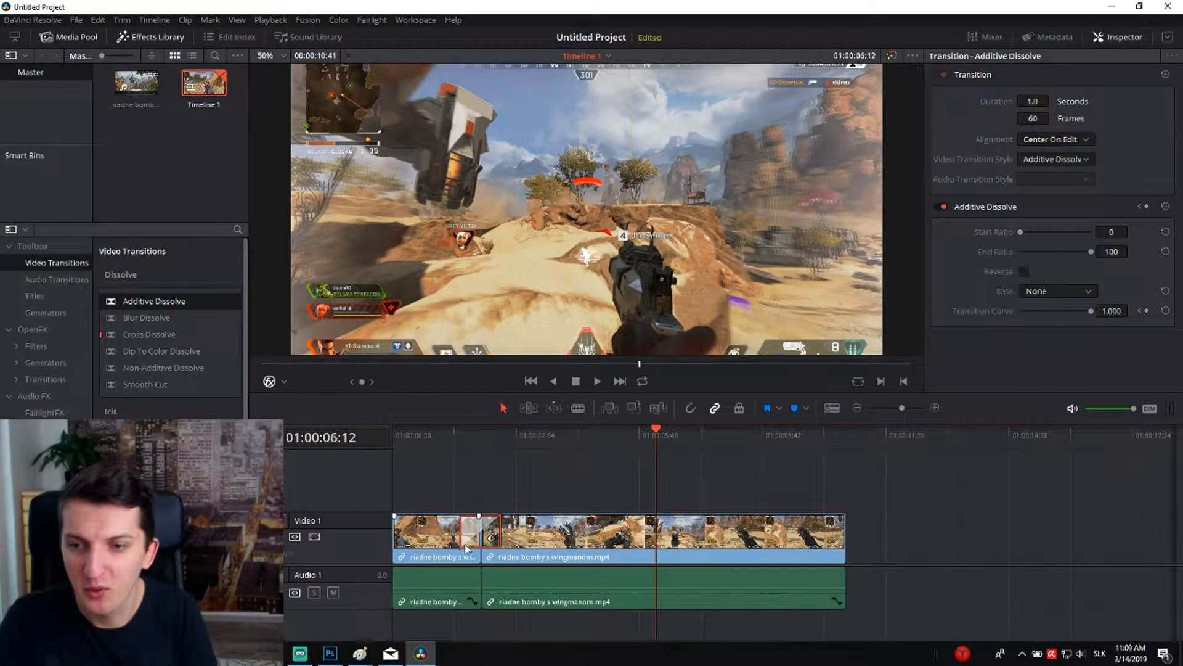
Replace the Additive Dissolve at the cut with a Cross Dissolve and play the transition back
{"action": "key", "text": "Delete"}
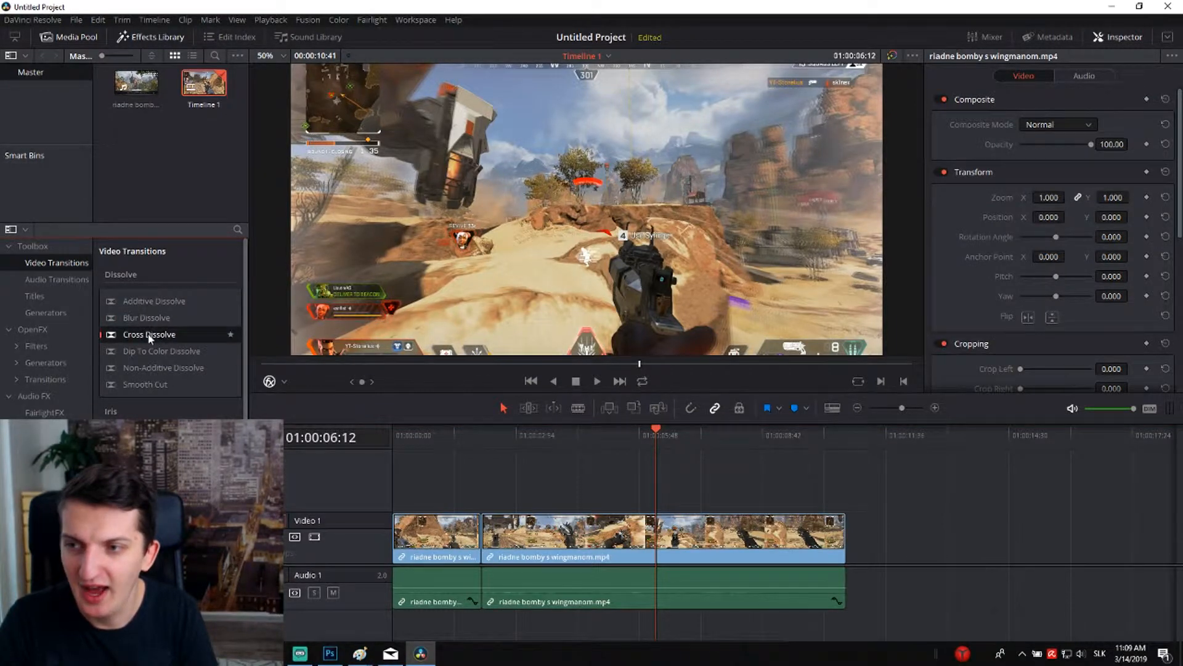
{"action": "left_click_drag", "start_coordinate": [422, 497], "coordinate": [485, 528]}
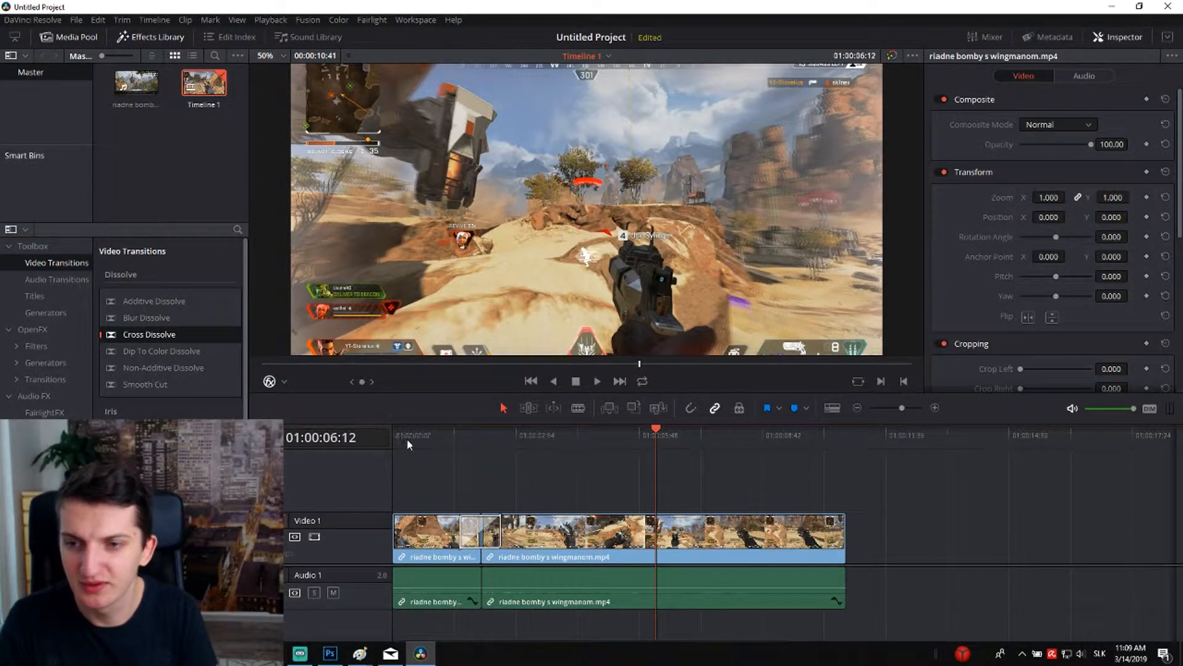
{"action": "left_click_drag", "start_coordinate": [407, 439], "coordinate": [398, 439]}
{"action": "key", "text": "space"}
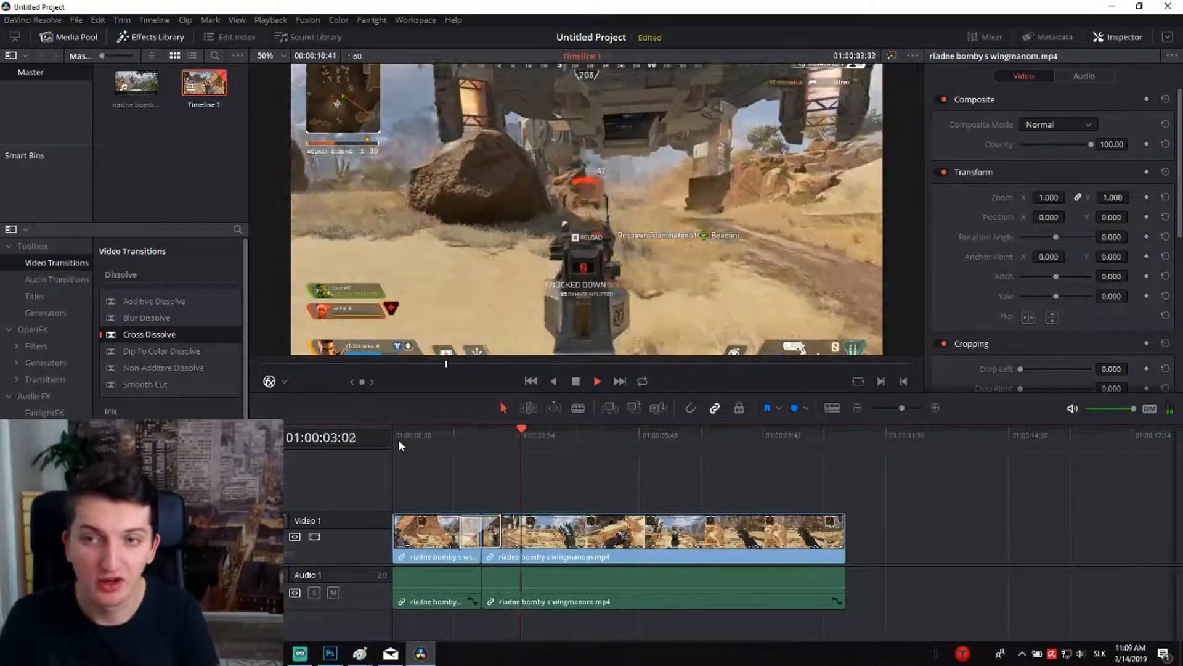
{"action": "key", "text": "space"}
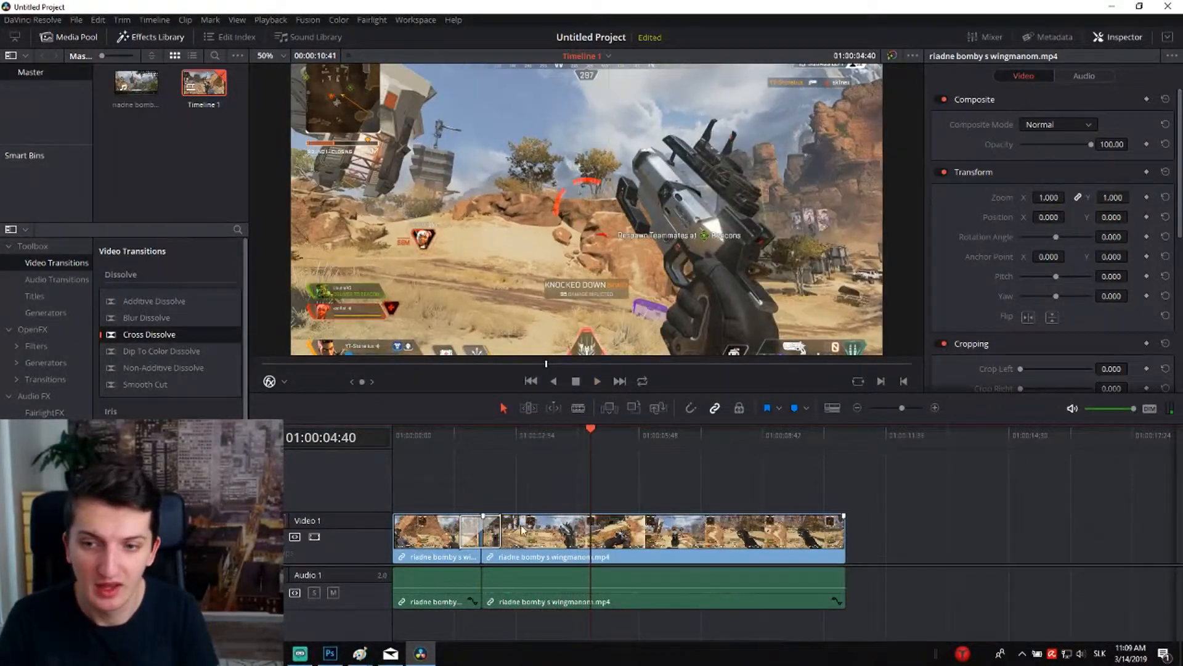
Replace the Cross Dissolve at the cut with a Dip To Color Dissolve and preview the transition
{"action": "left_click", "coordinate": [495, 527]}
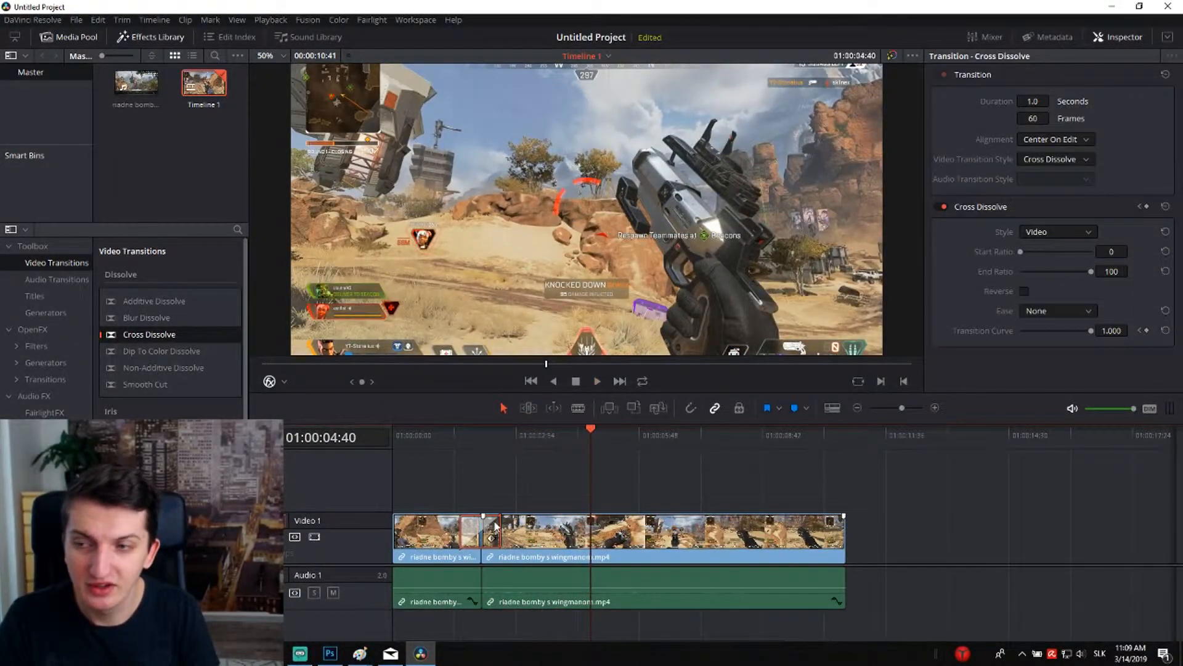
{"action": "key", "text": "Delete"}
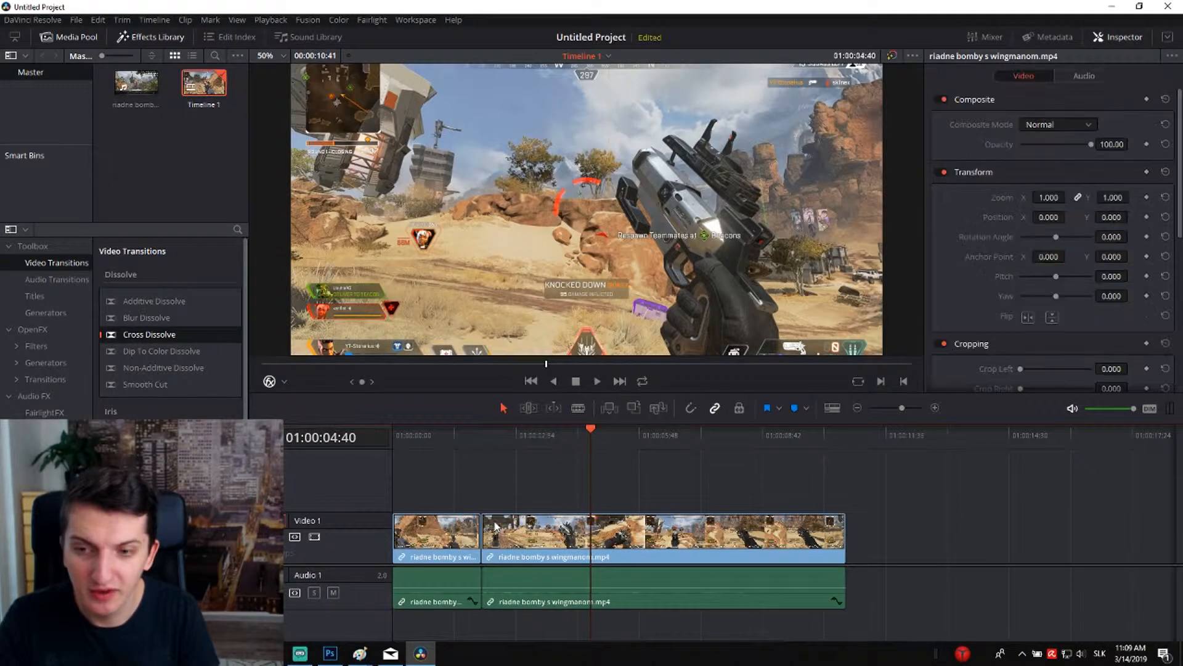
{"action": "left_click", "coordinate": [201, 368]}
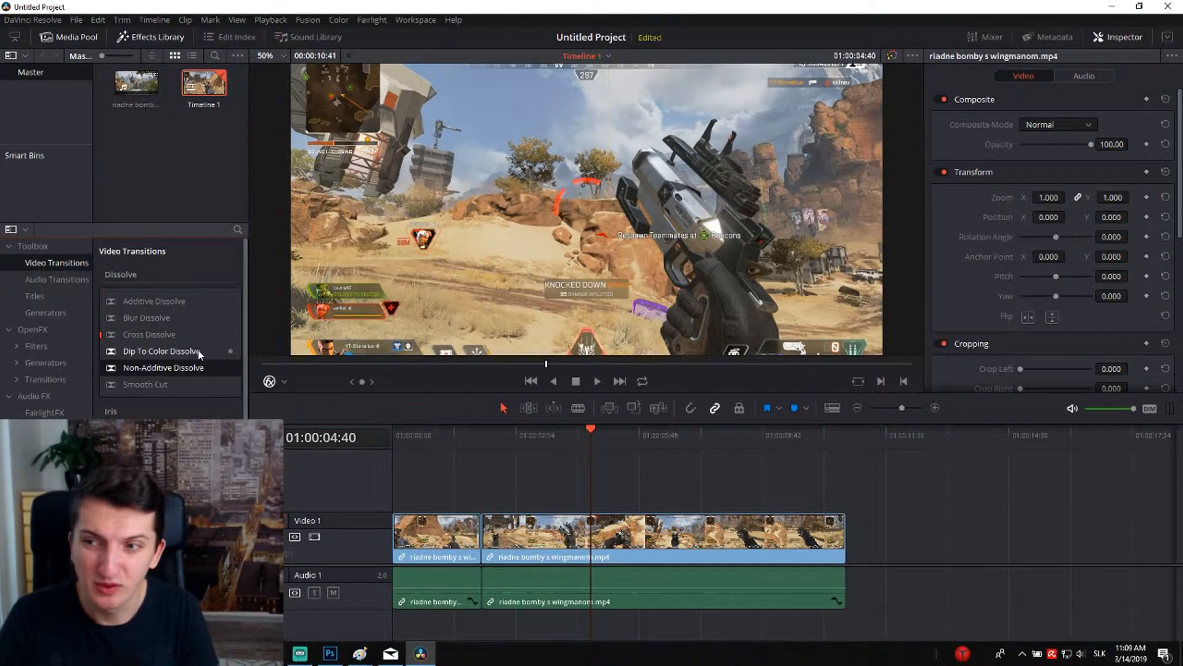
{"action": "left_click", "coordinate": [198, 351]}
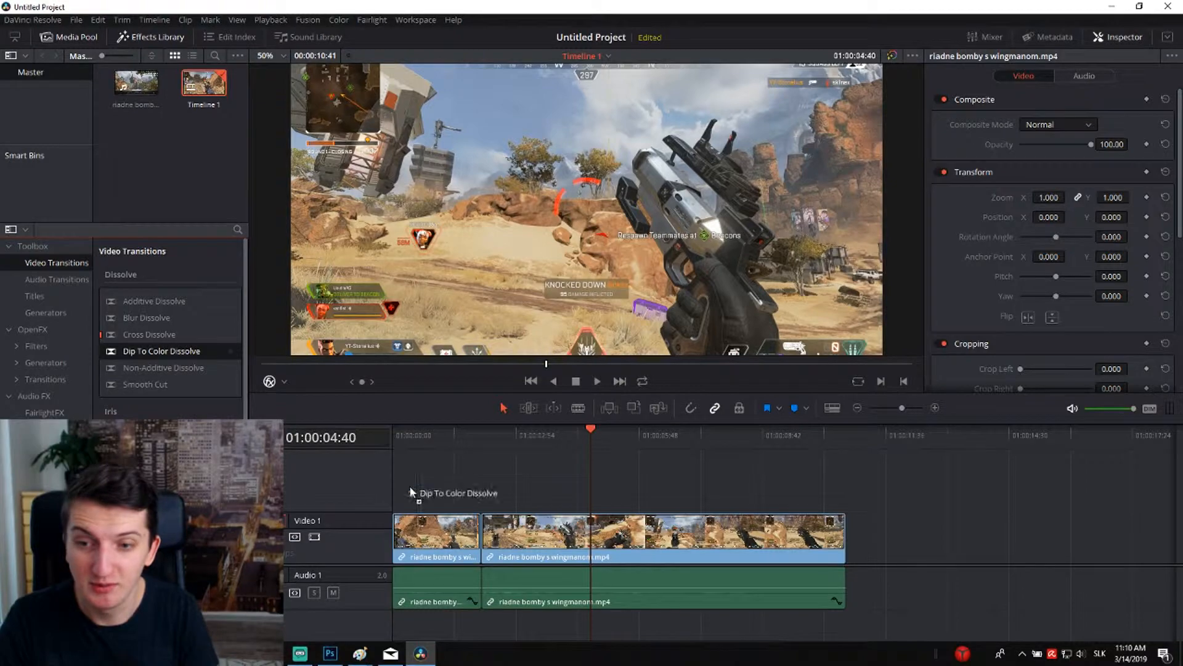
{"action": "left_click_drag", "start_coordinate": [411, 492], "coordinate": [481, 531]}
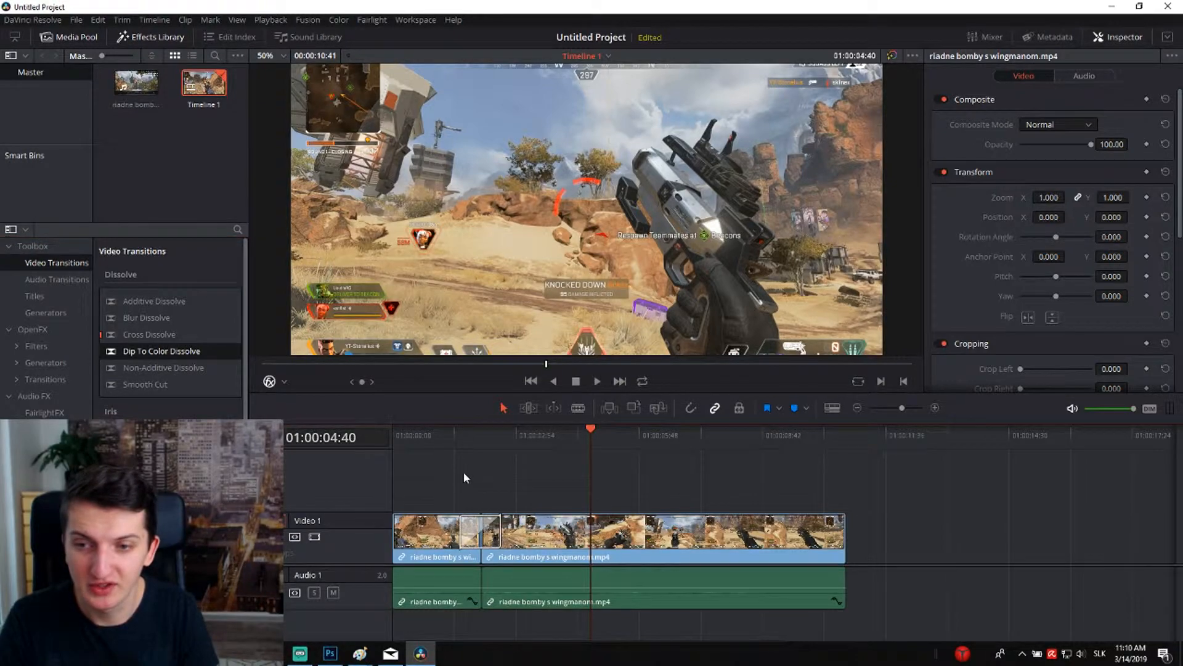
{"action": "left_click", "coordinate": [456, 438]}
{"action": "key", "text": "space"}
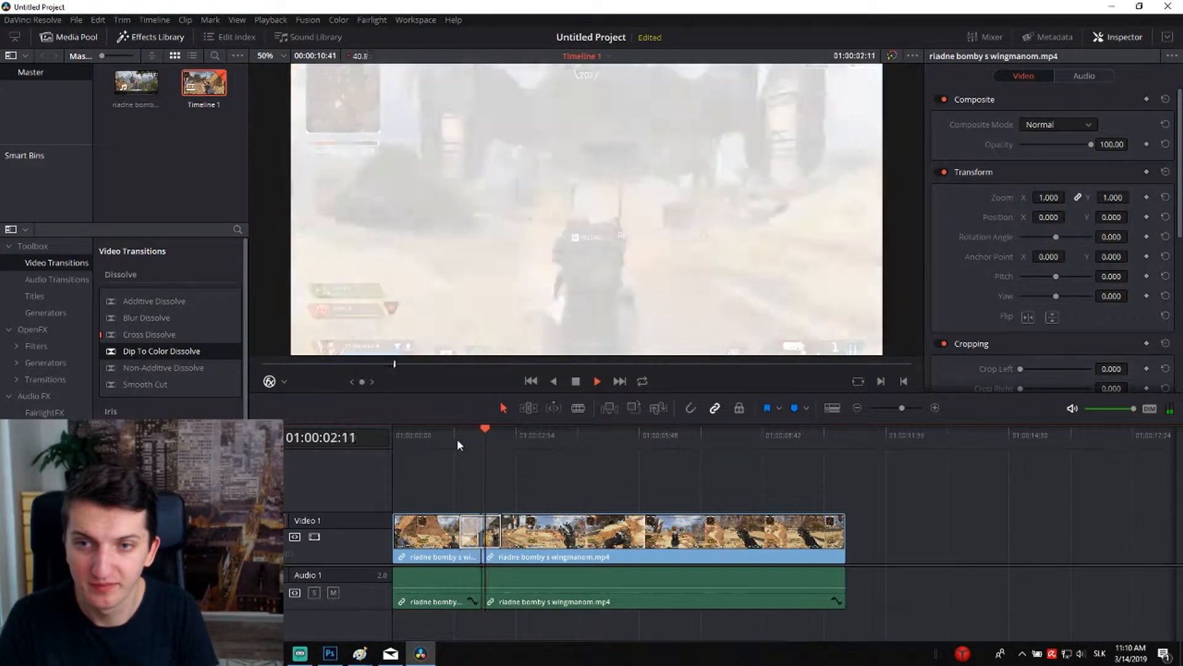
{"action": "left_click", "coordinate": [457, 438]}
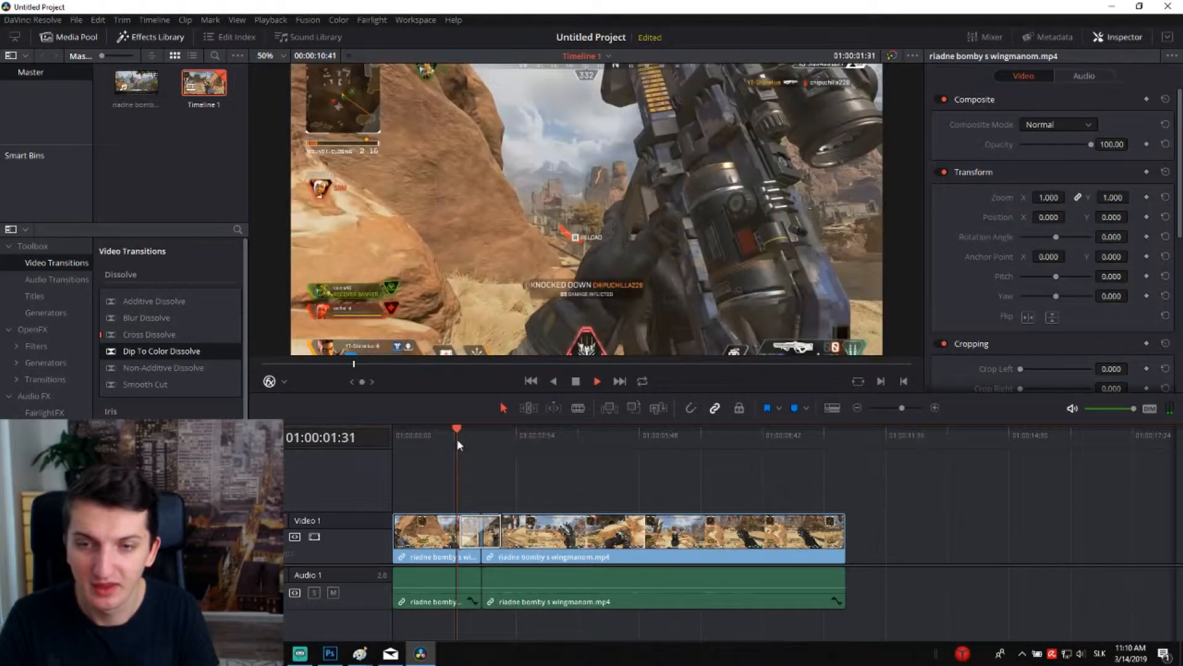
{"action": "key", "text": "space"}
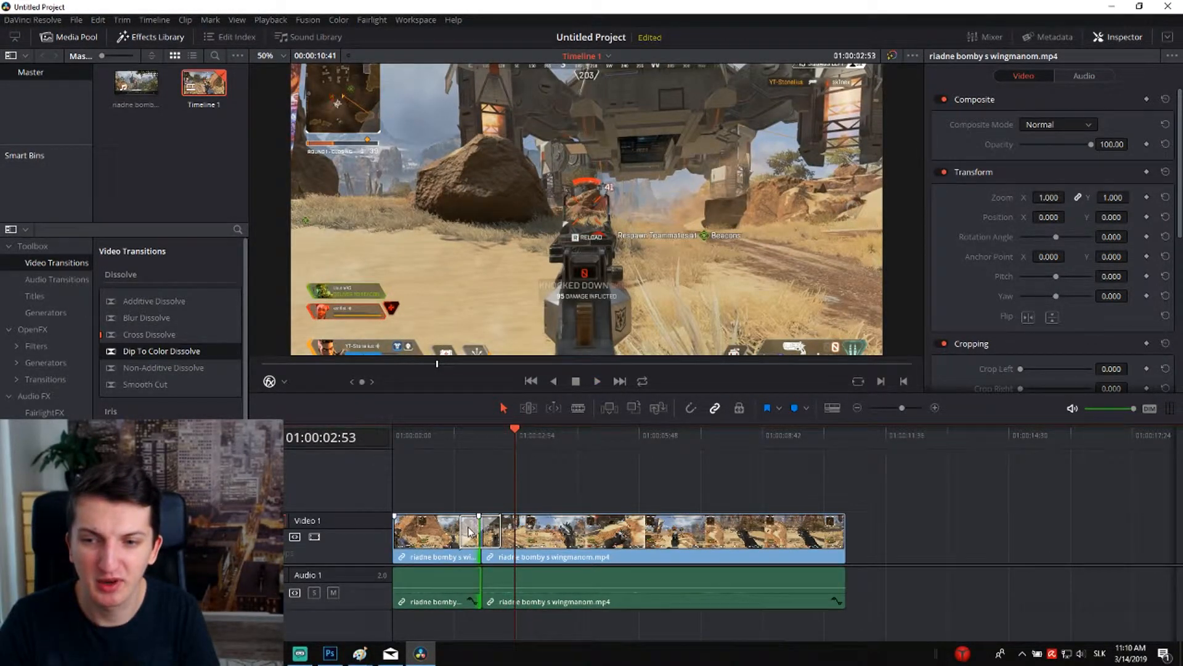
Swap the Dip To Color Dissolve at the cut for a Non-Additive Dissolve and preview it
{"action": "left_click", "coordinate": [447, 530]}
{"action": "left_click_drag", "start_coordinate": [164, 367], "coordinate": [473, 509]}
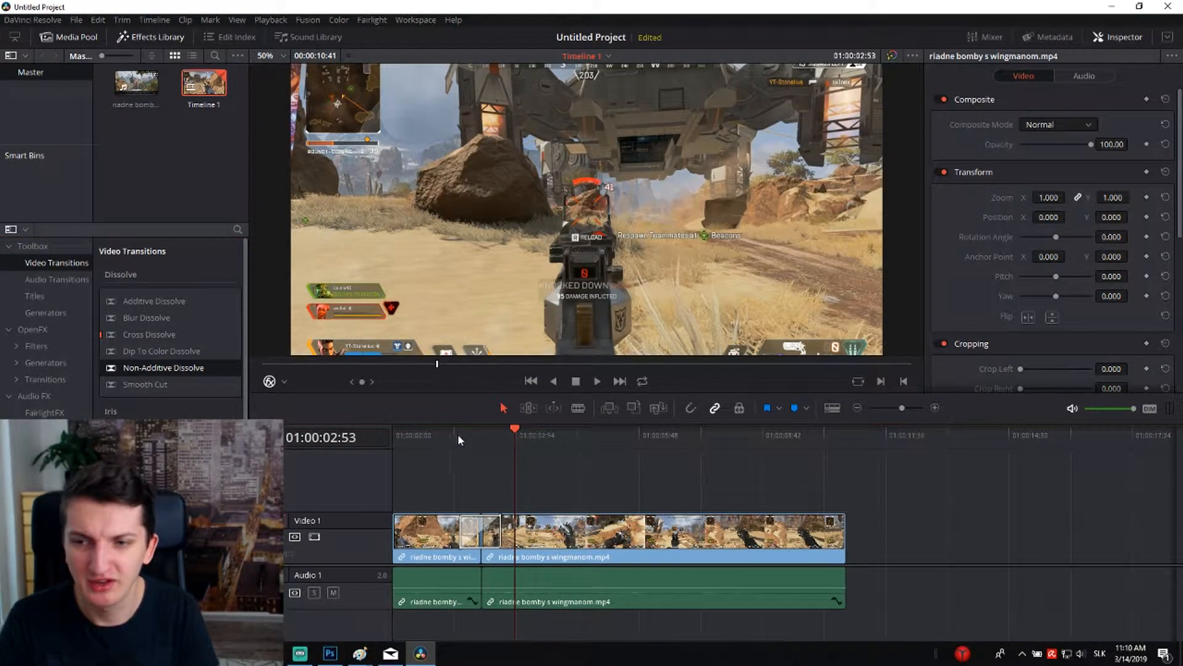
{"action": "mouse_move", "coordinate": [459, 436]}
{"action": "left_mouse_down"}
{"action": "mouse_move", "coordinate": [442, 437]}
{"action": "mouse_move", "coordinate": [458, 437]}
{"action": "left_mouse_up"}
{"action": "key", "text": "space"}
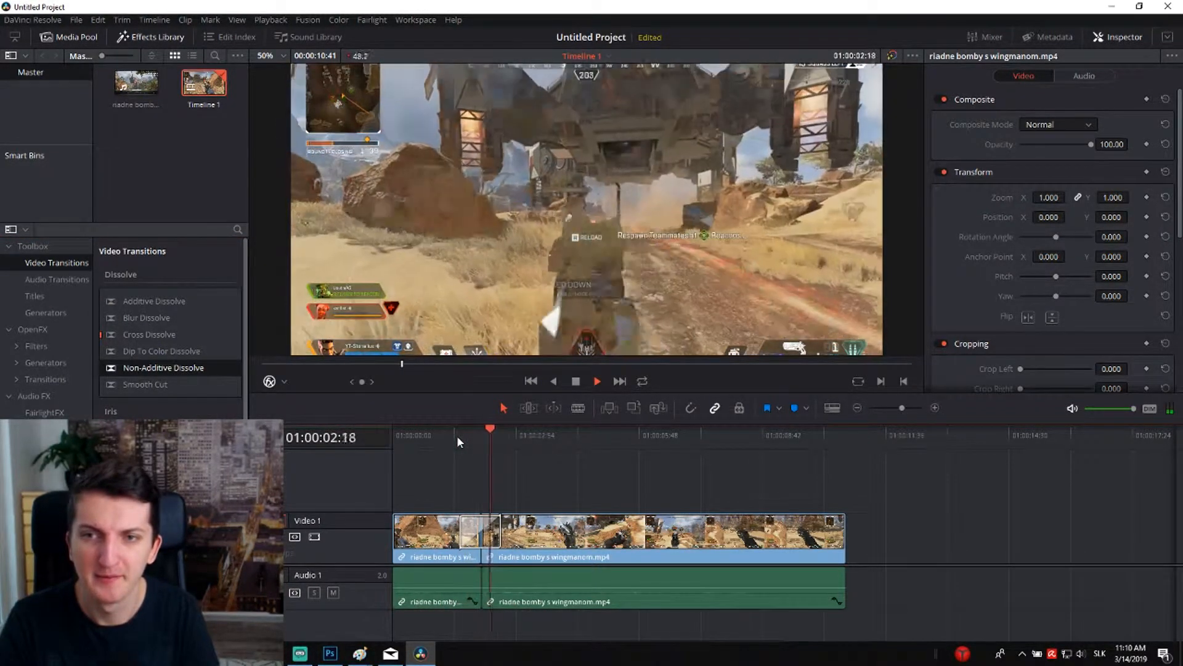
{"action": "key", "text": "space"}
{"action": "left_click", "coordinate": [406, 431]}
{"action": "key", "text": "space"}
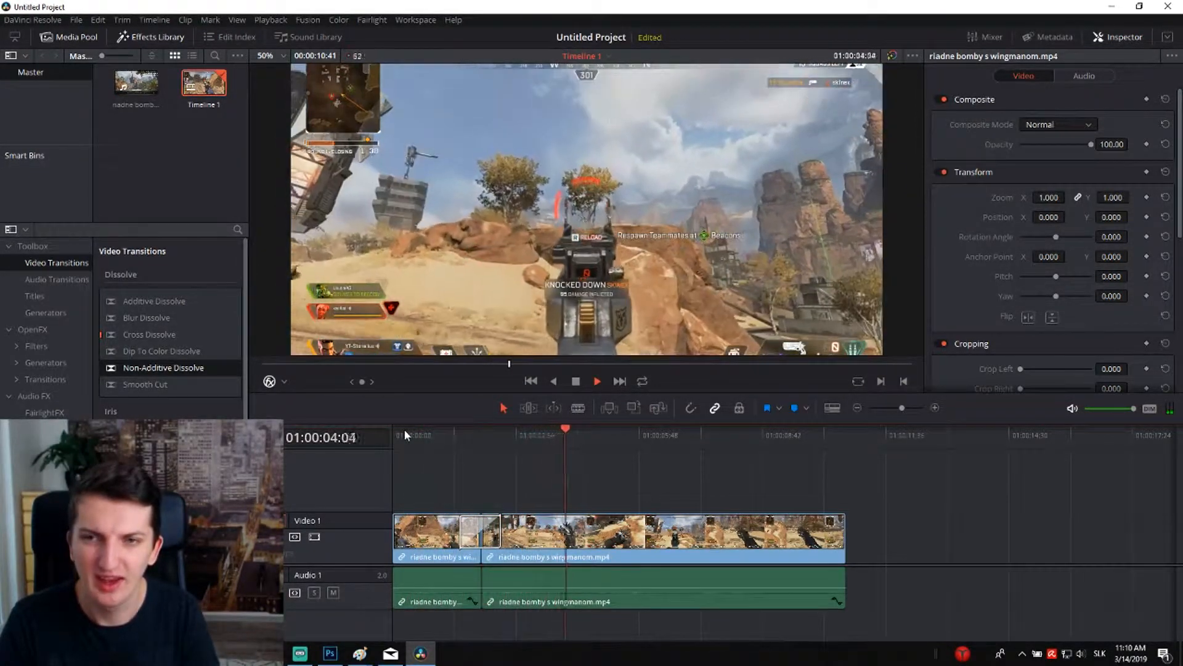
{"action": "key", "text": "space"}
Replace the Non-Additive Dissolve between the clips with a Smooth Cut transition and play it back
{"action": "left_click", "coordinate": [489, 525]}
{"action": "key", "text": "Delete"}
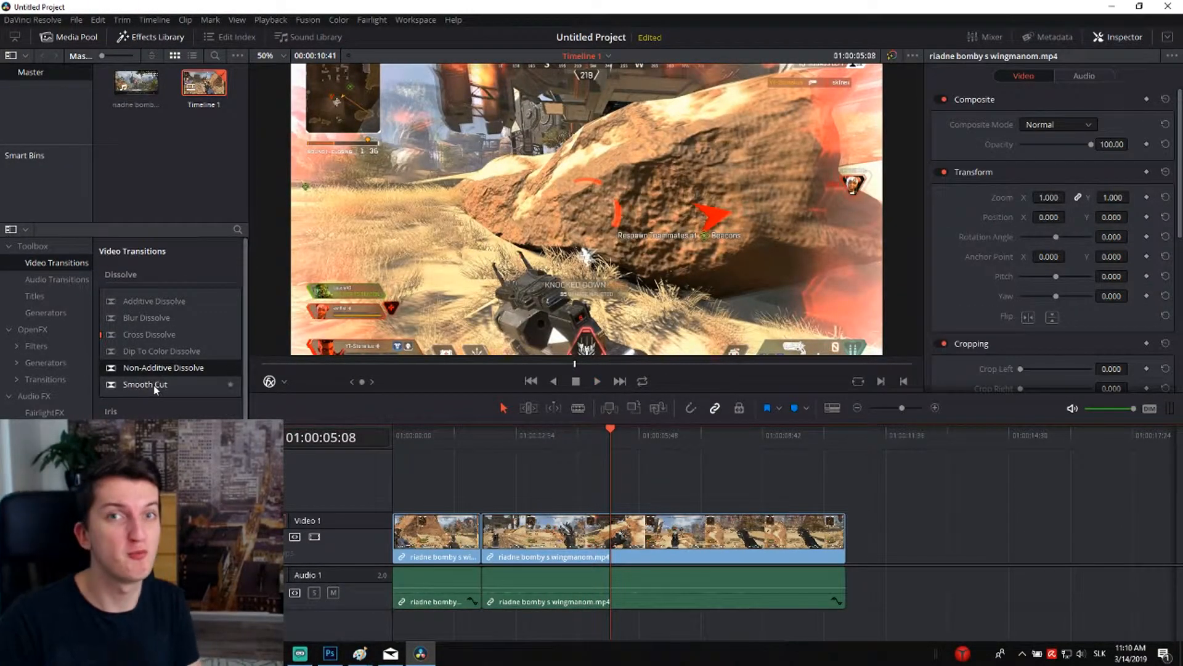
{"action": "left_click_drag", "start_coordinate": [154, 384], "coordinate": [489, 536]}
{"action": "left_click", "coordinate": [435, 437]}
{"action": "left_click", "coordinate": [410, 436]}
{"action": "key", "text": "space"}
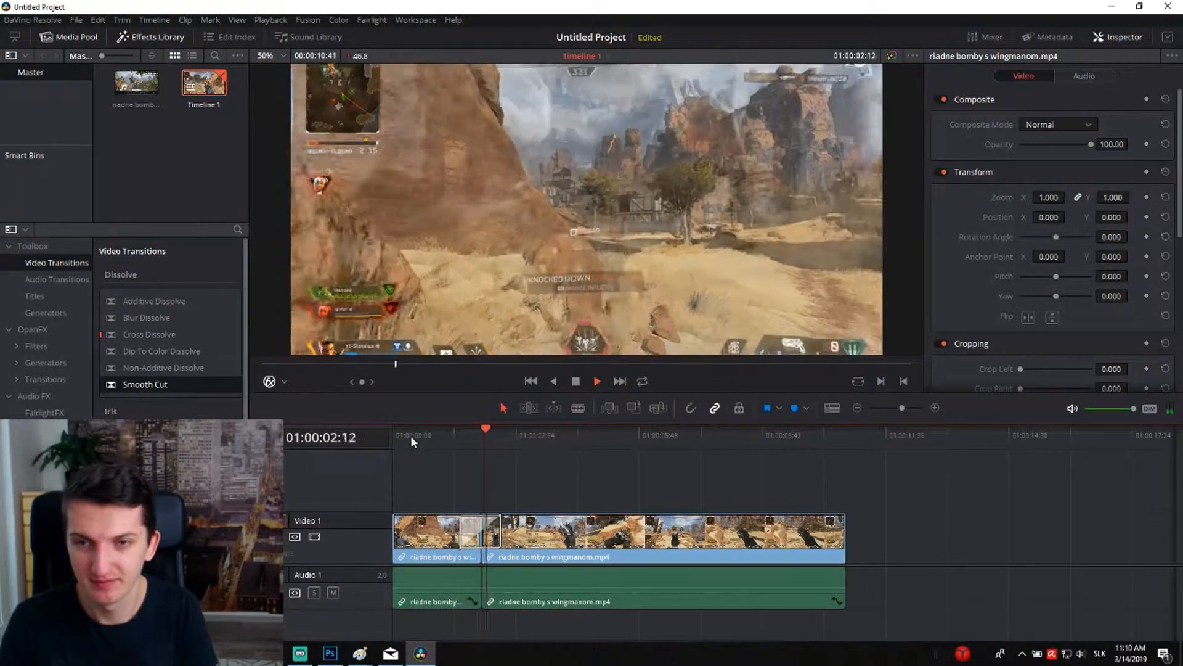
{"action": "key", "text": "space"}
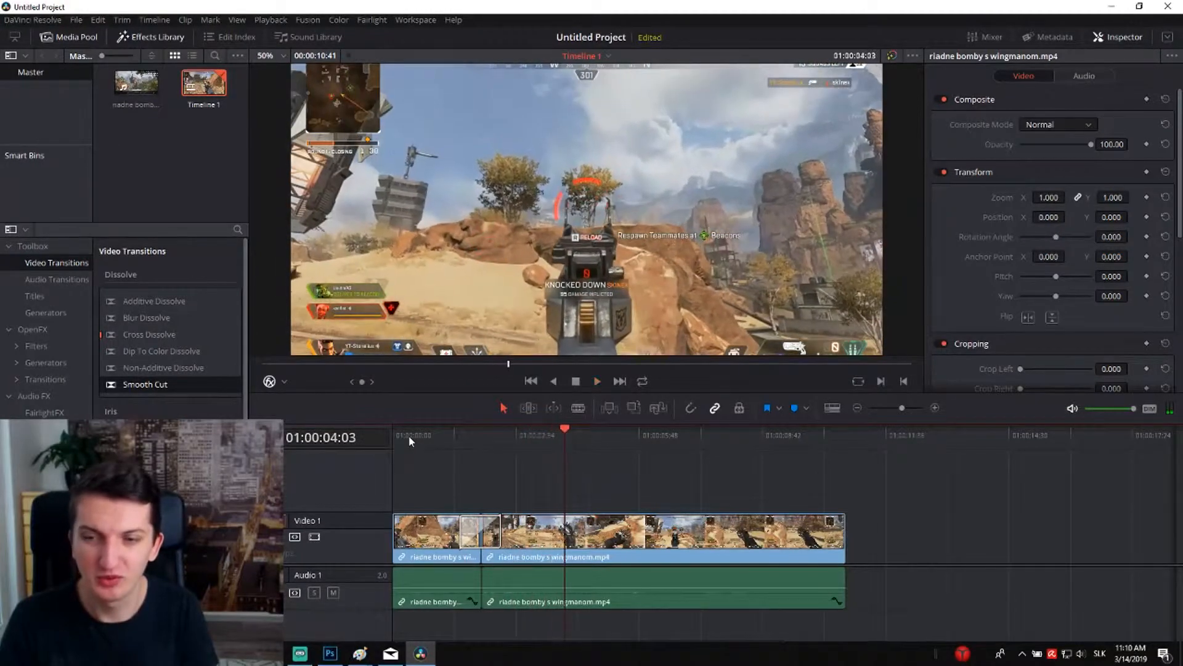
Set the Smooth Cut transition's duration to 1.8 seconds and look through the available video transition styles
{"action": "left_click", "coordinate": [466, 533]}
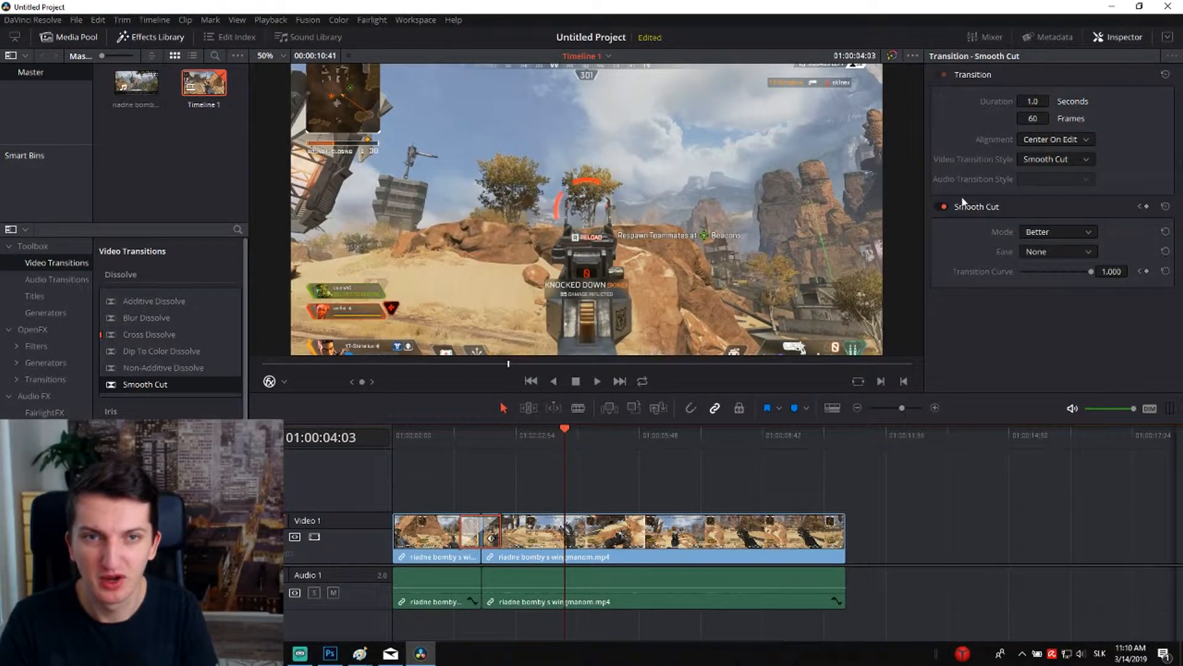
{"action": "left_click_drag", "start_coordinate": [1038, 101], "coordinate": [1053, 100]}
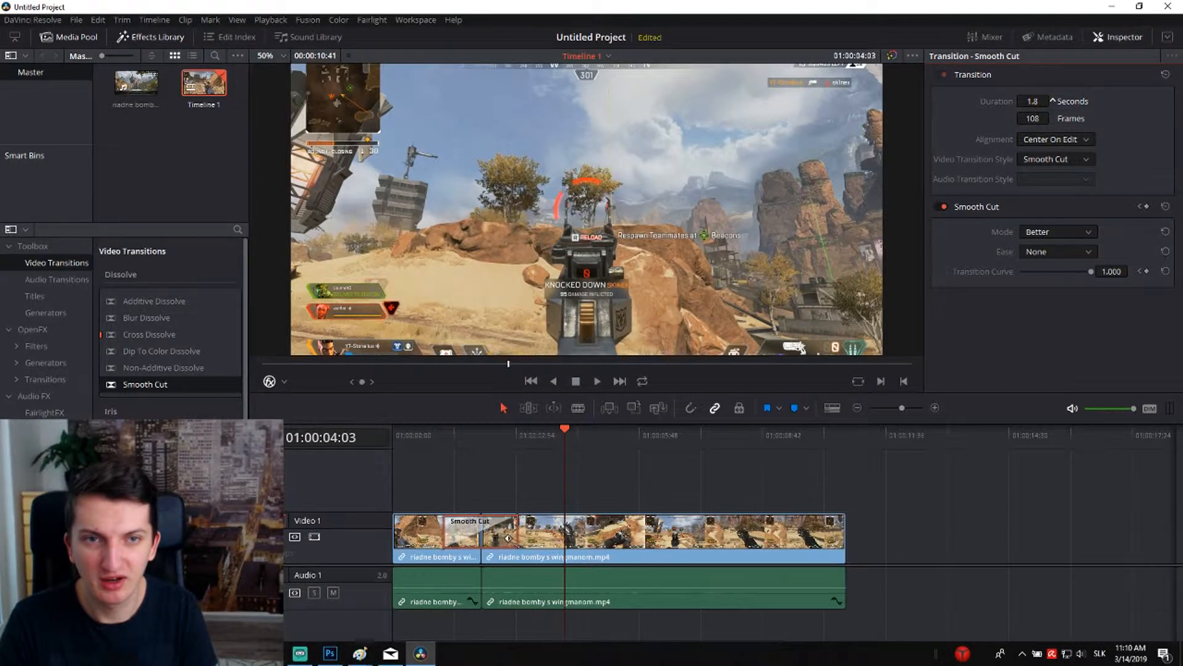
{"action": "left_click", "coordinate": [1043, 159]}
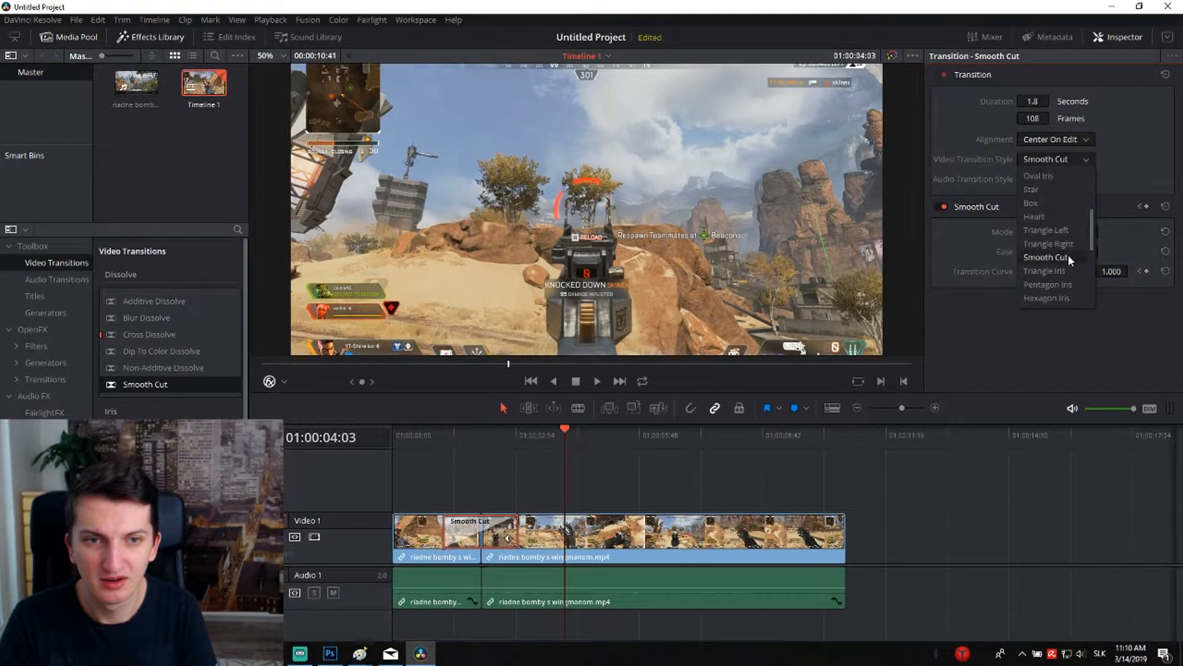
{"action": "left_click", "coordinate": [1058, 152]}
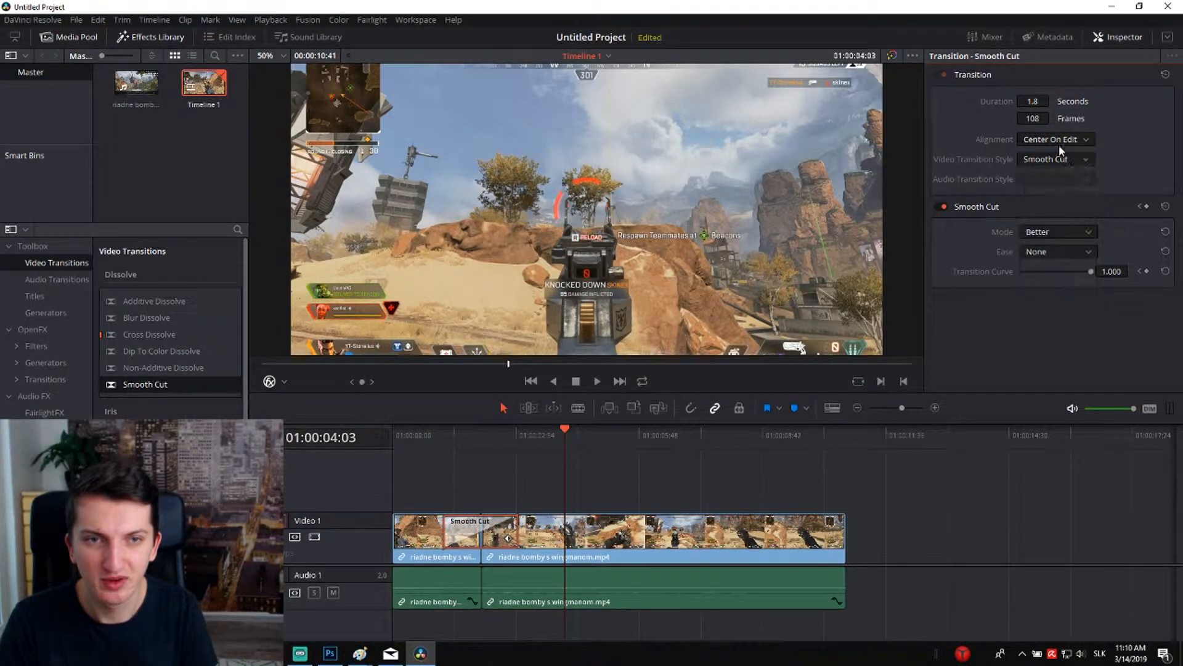
Set the Smooth Cut transition's alignment to End On Edit and play the result from near the timeline start
{"action": "left_click", "coordinate": [1059, 143]}
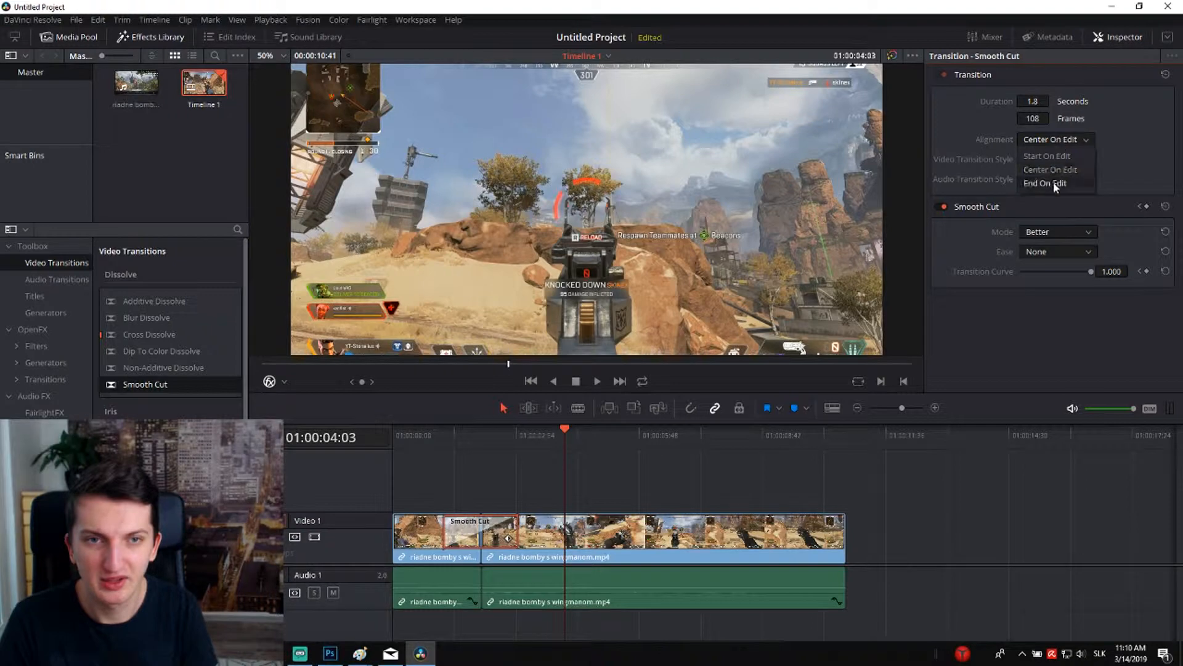
{"action": "left_click", "coordinate": [1053, 182]}
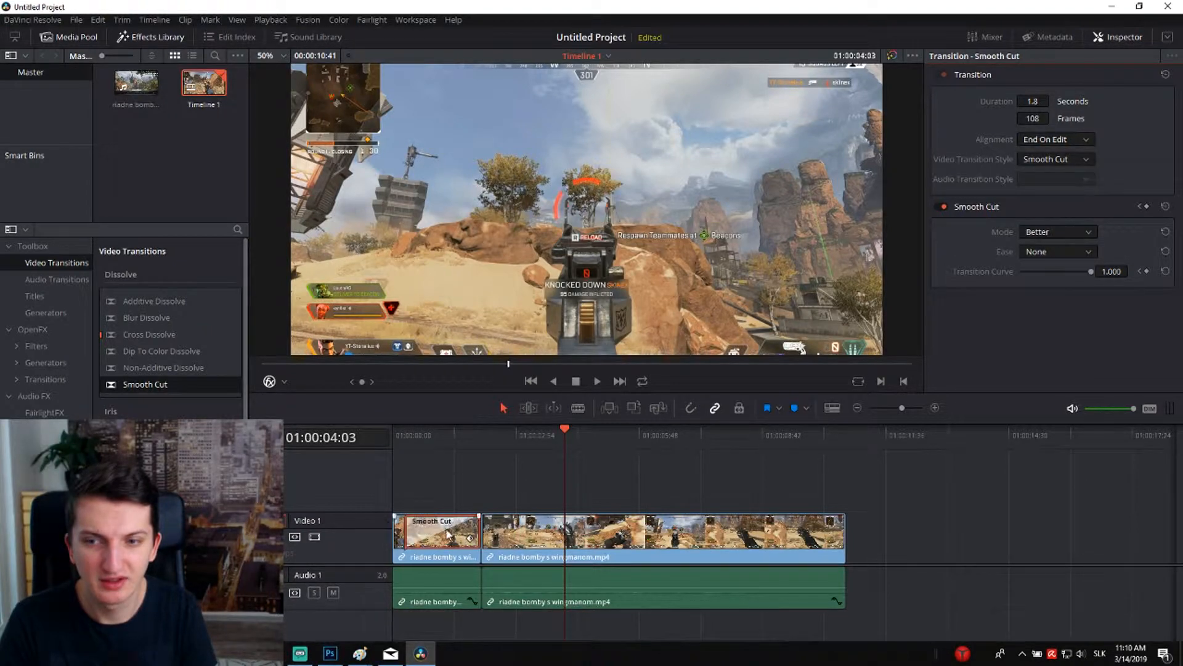
{"action": "left_click", "coordinate": [401, 436]}
{"action": "key", "text": "space"}
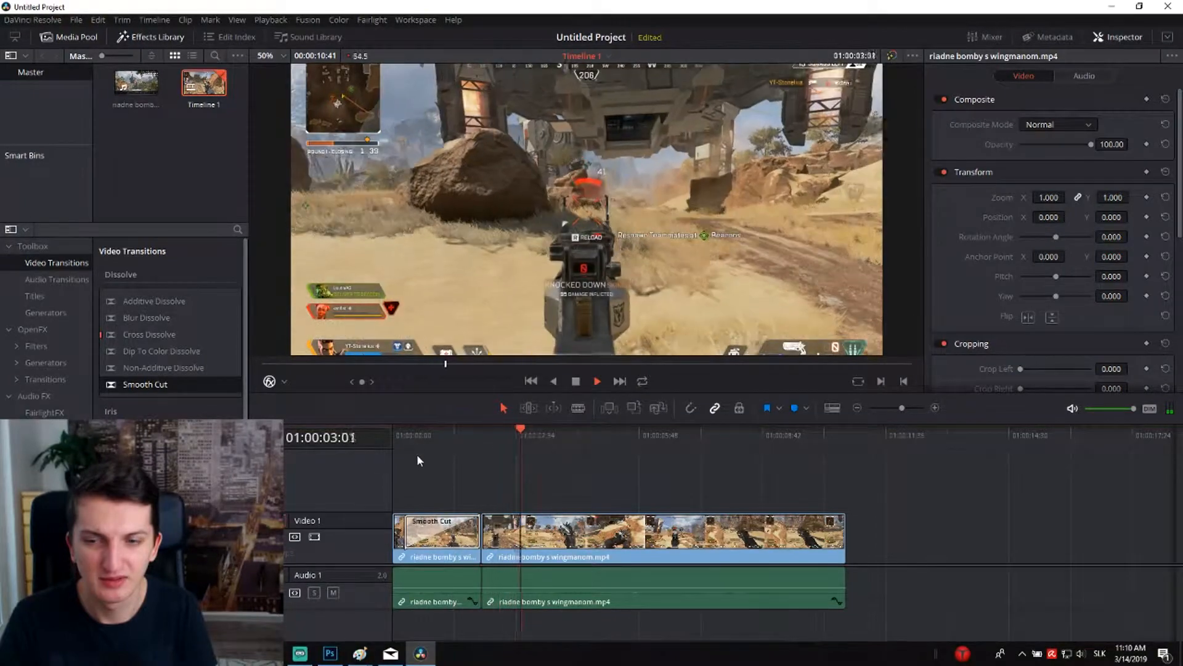
{"action": "left_click", "coordinate": [402, 440]}
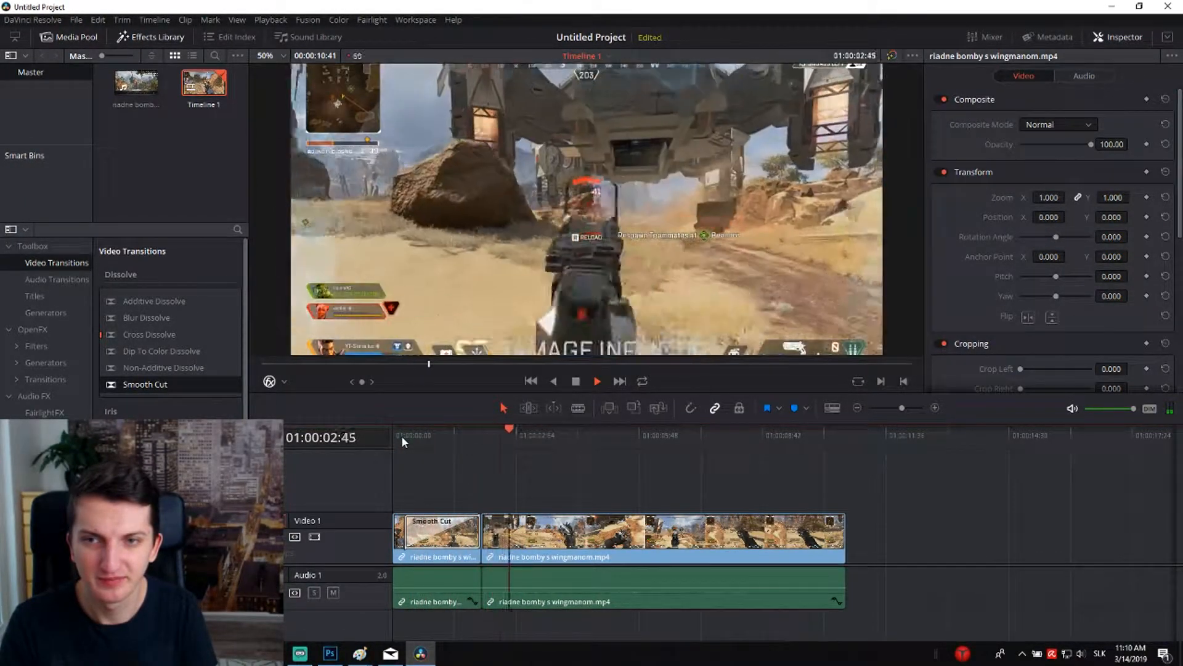
{"action": "key", "text": "space"}
Set the Smooth Cut transition's alignment back to Center On Edit
{"action": "left_click", "coordinate": [464, 534]}
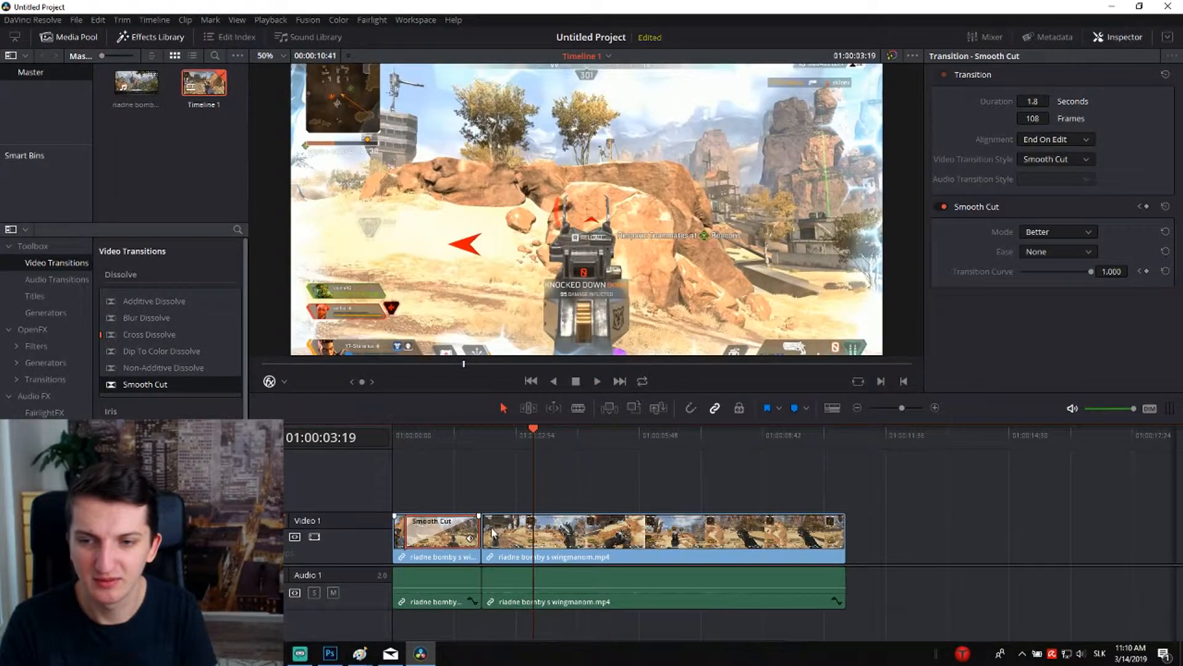
{"action": "left_click", "coordinate": [1085, 140]}
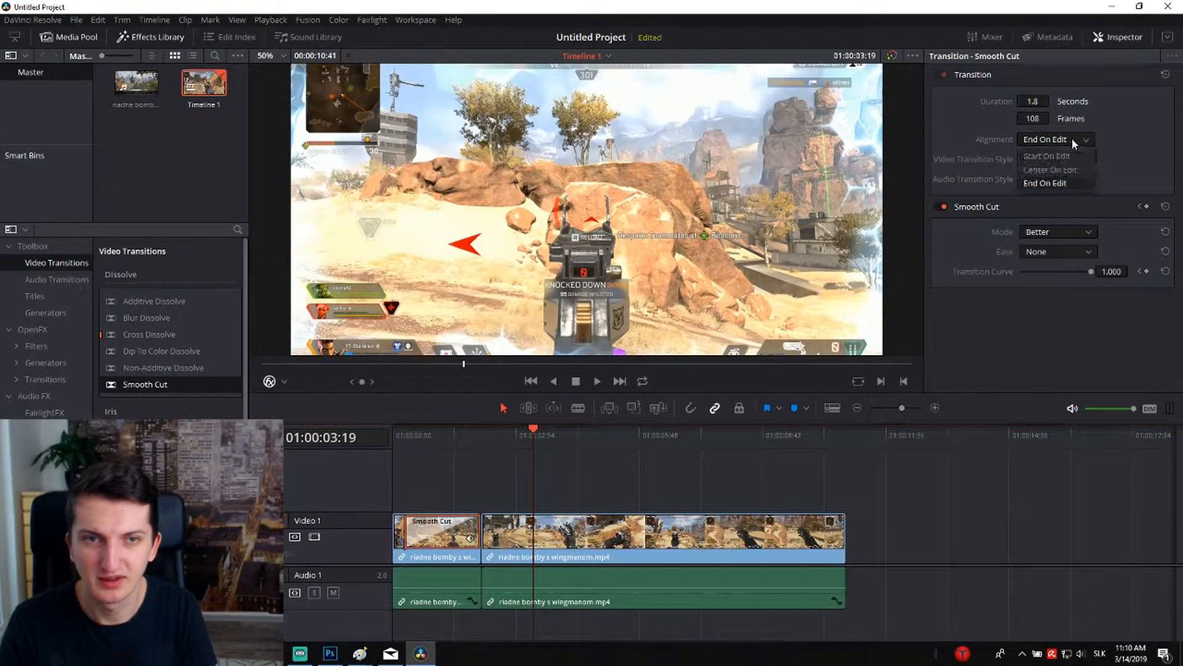
{"action": "left_click", "coordinate": [1062, 174]}
{"action": "left_click", "coordinate": [1061, 251]}
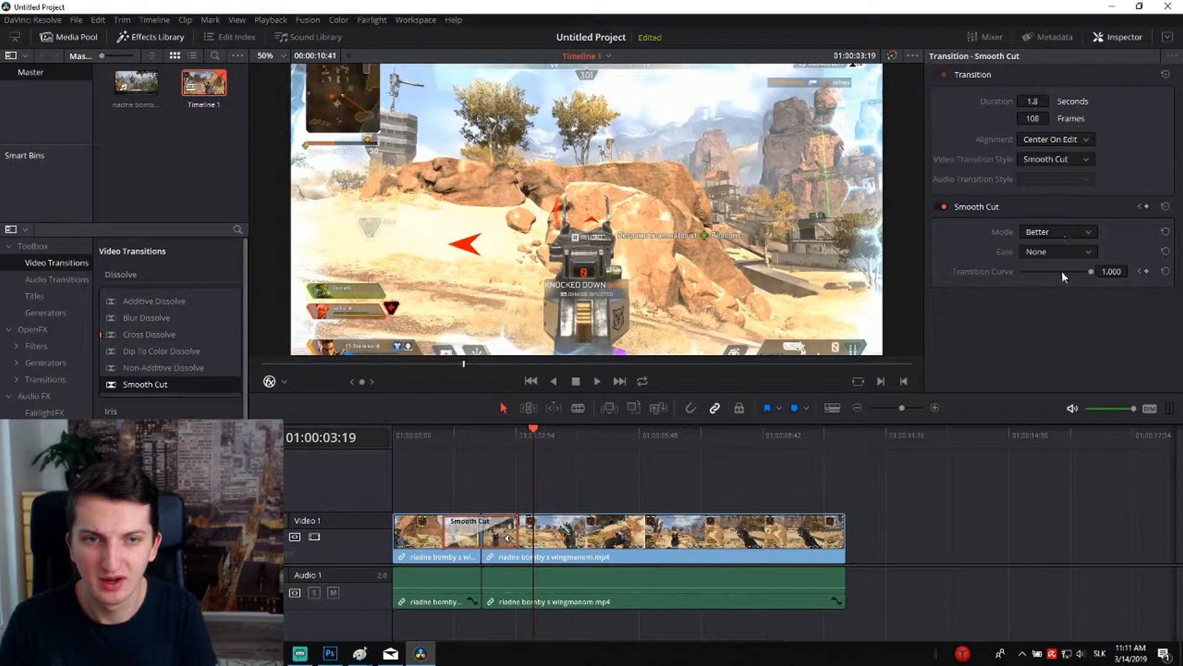
Set the Smooth Cut transition's ease to Out and play it back from near the timeline start
{"action": "left_click", "coordinate": [1066, 295]}
{"action": "left_click", "coordinate": [416, 436]}
{"action": "key", "text": "space"}
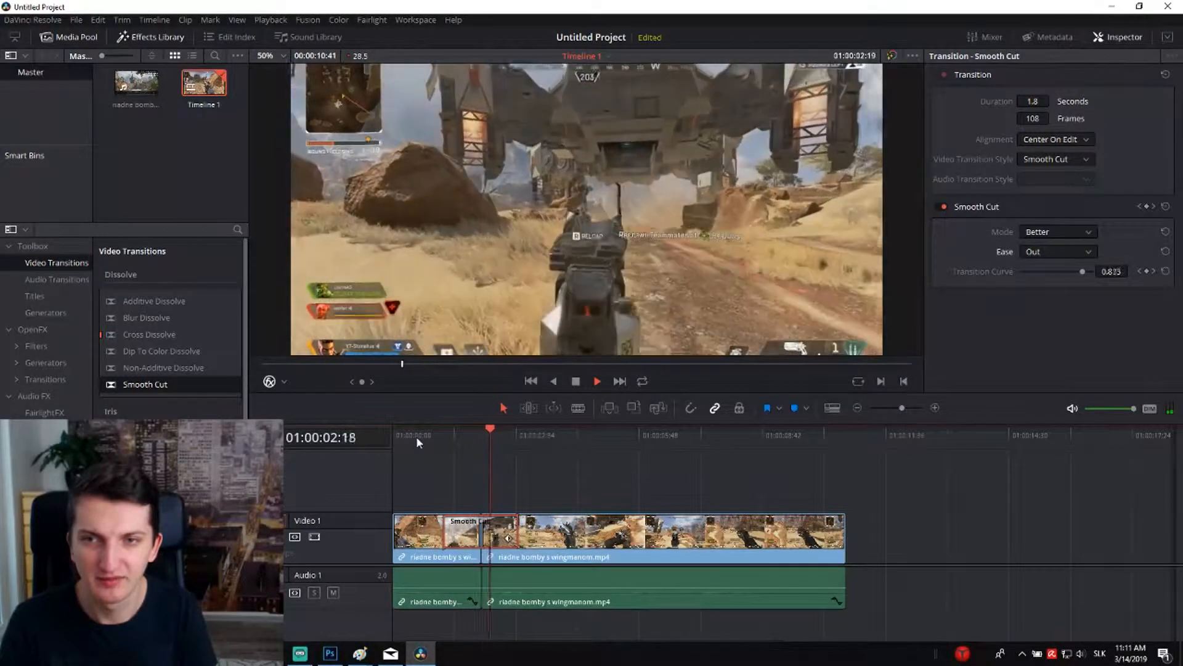
{"action": "key", "text": "space"}
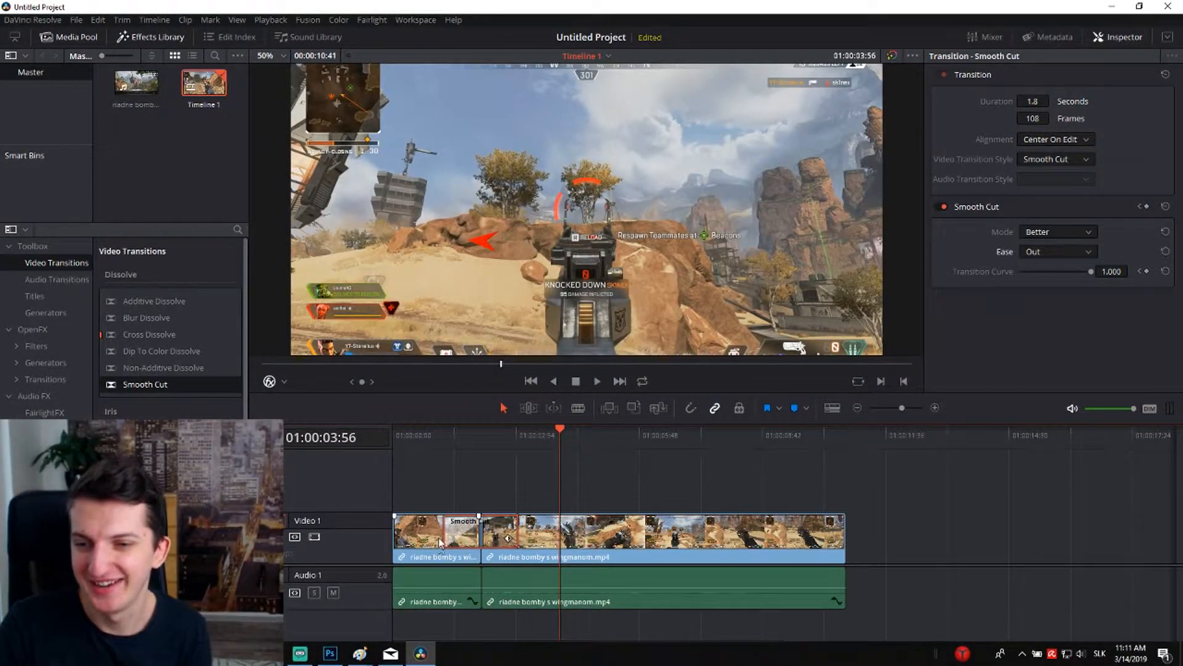
Replace the Smooth Cut between the clips with an Arrow Iris transition and play through it
{"action": "key", "text": "Delete"}
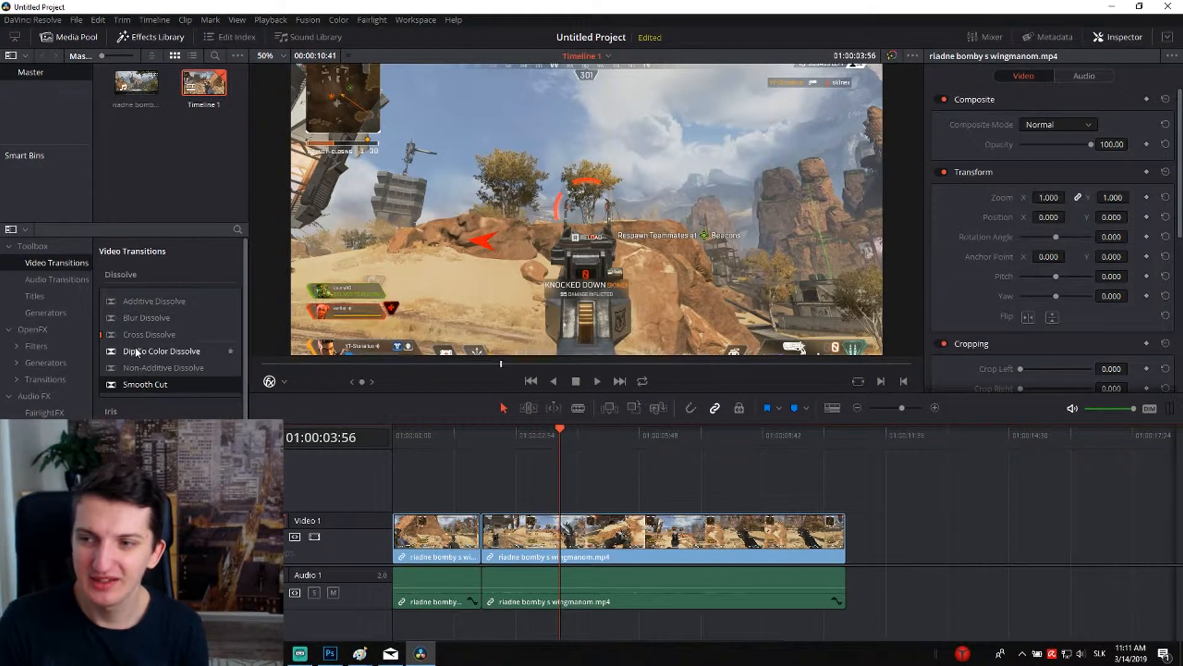
{"action": "left_click", "coordinate": [153, 334]}
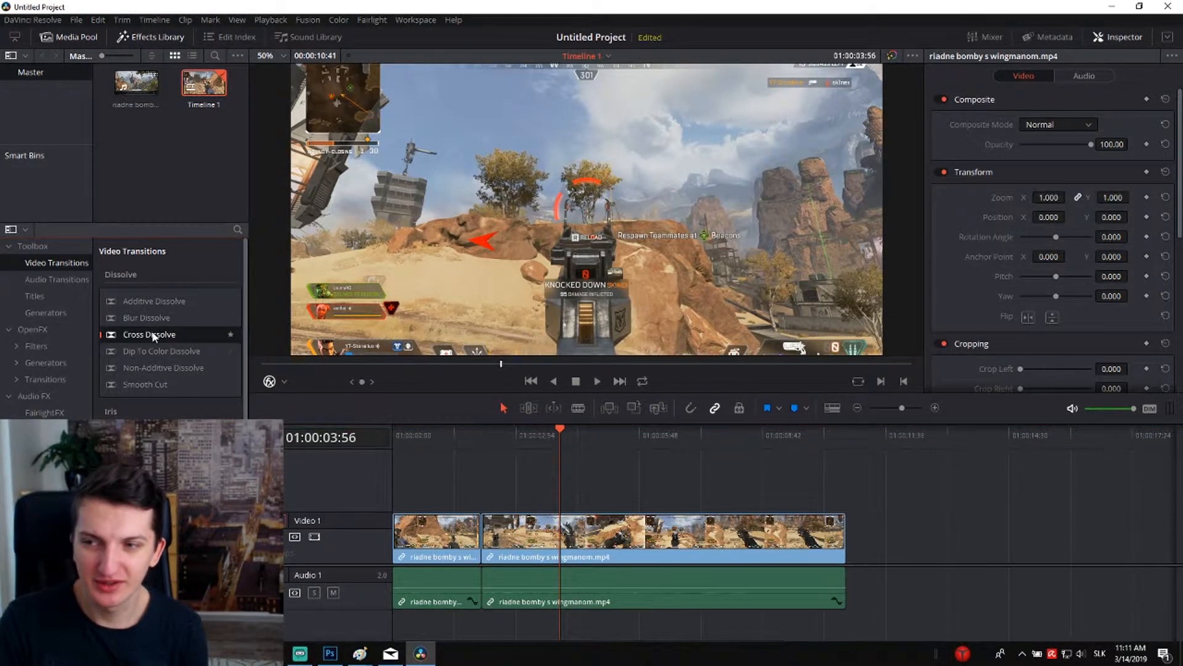
{"action": "left_click", "coordinate": [168, 306]}
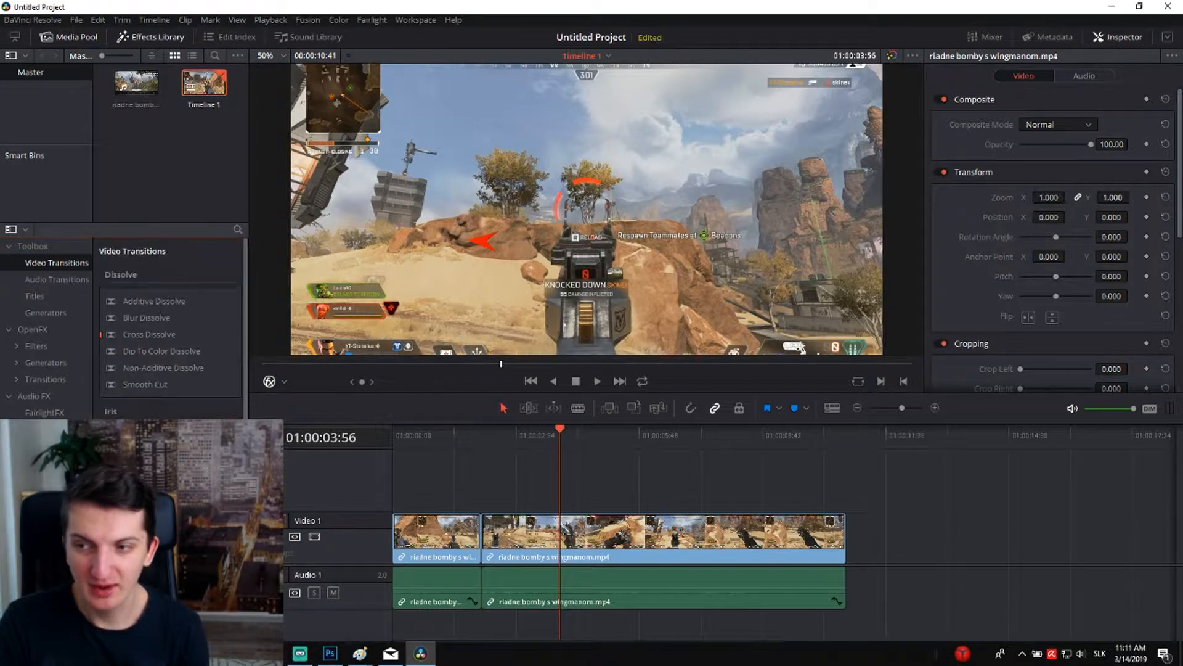
{"action": "left_click_drag", "start_coordinate": [425, 497], "coordinate": [483, 537]}
{"action": "left_click", "coordinate": [449, 440]}
{"action": "key", "text": "space"}
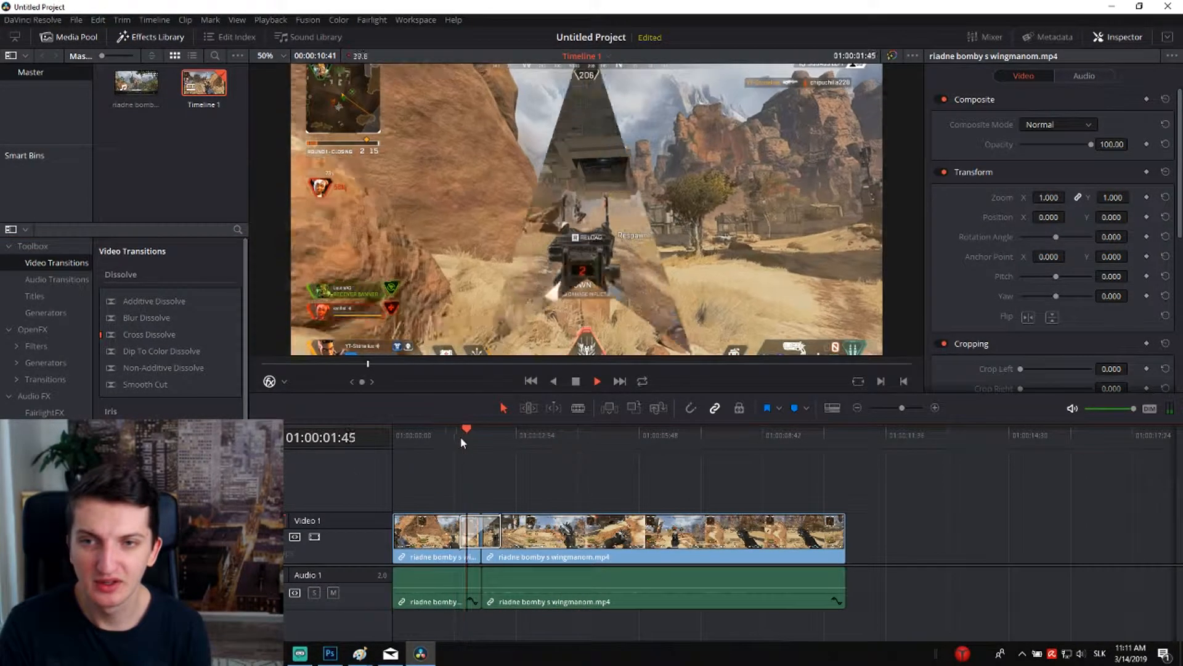
{"action": "mouse_move", "coordinate": [461, 437]}
{"action": "left_mouse_down"}
{"action": "mouse_move", "coordinate": [442, 438]}
{"action": "mouse_move", "coordinate": [467, 435]}
{"action": "left_mouse_up"}
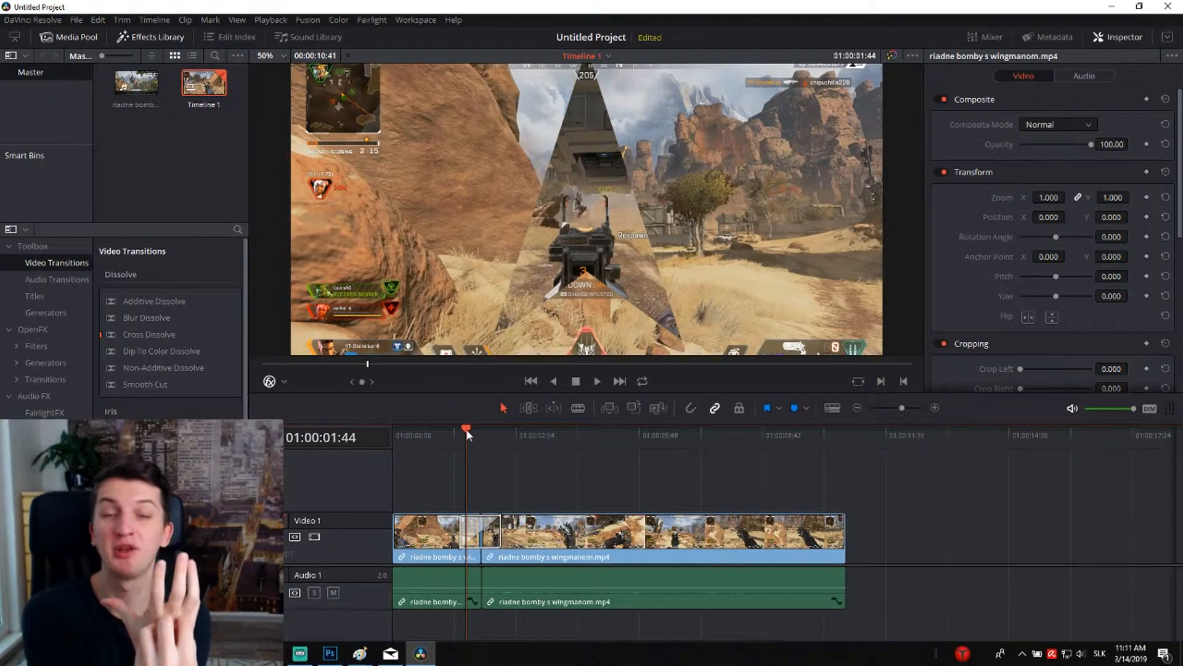
{"action": "key", "text": "space"}
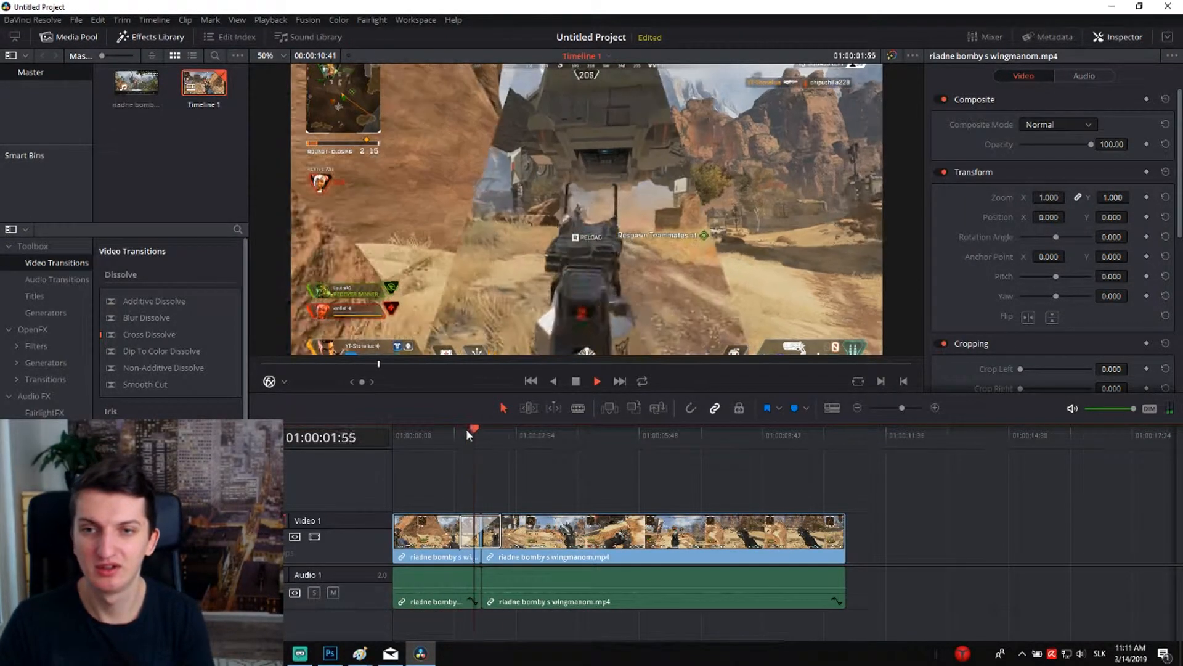
Replace the Arrow Iris between the clips with a Diamond Iris transition, scrub through it and play it back
{"action": "left_click", "coordinate": [492, 533]}
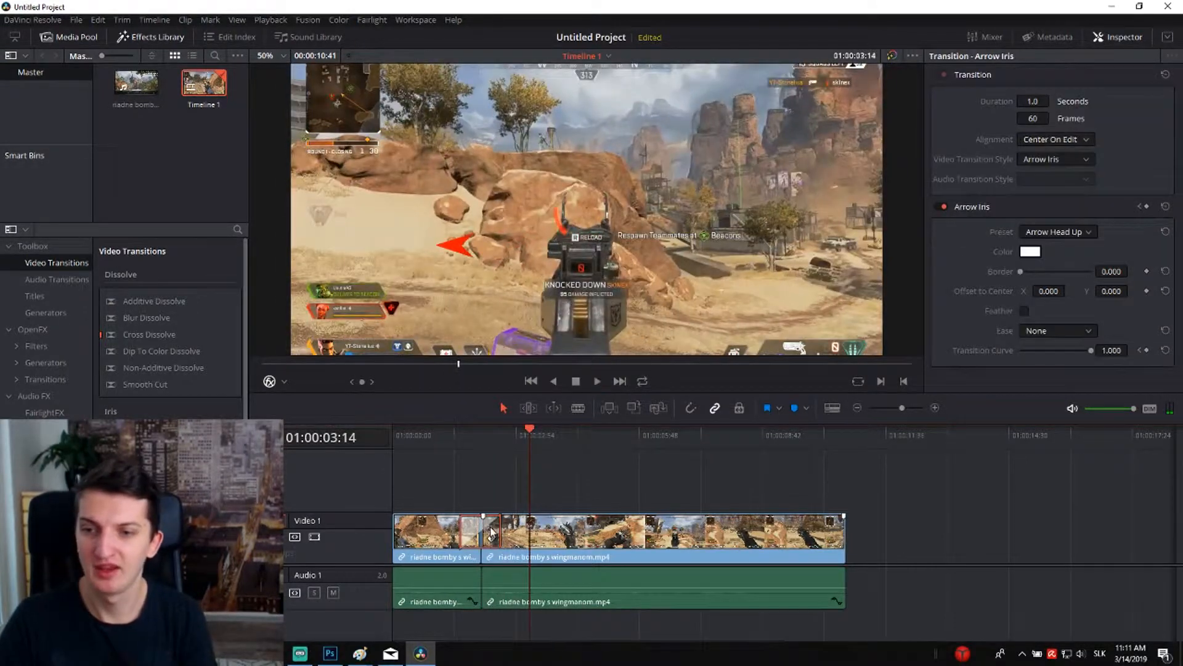
{"action": "key", "text": "Delete"}
{"action": "scroll", "coordinate": [177, 382], "scroll_direction": "down", "scroll_amount": 2}
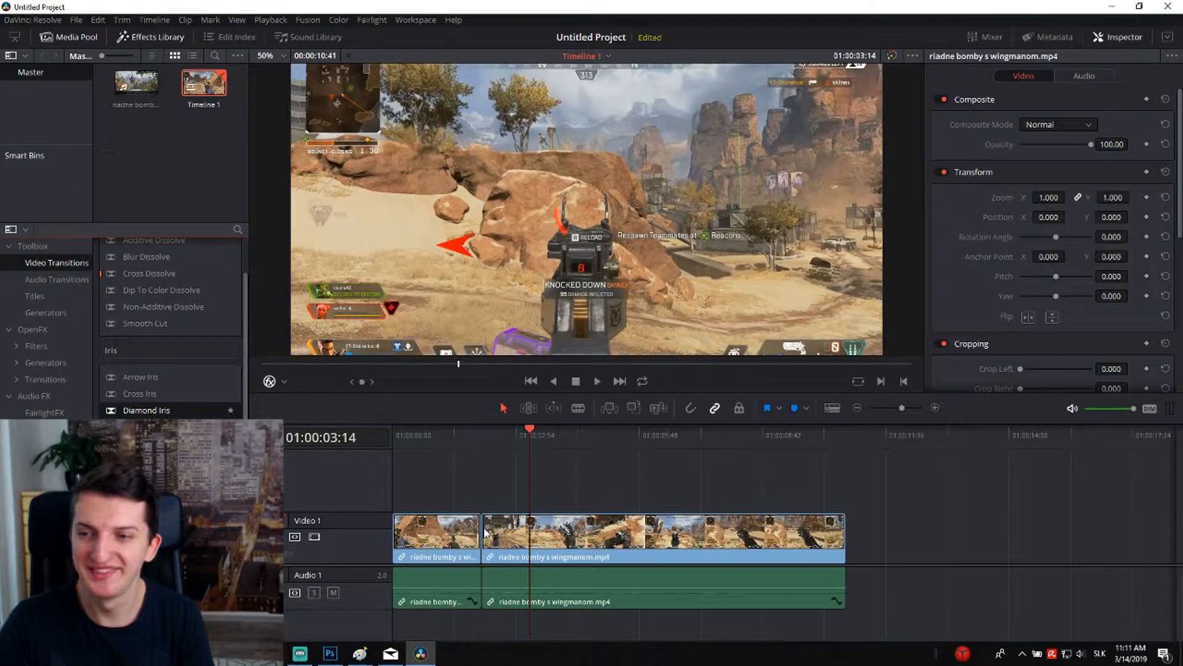
{"action": "left_click_drag", "start_coordinate": [528, 552], "coordinate": [481, 531]}
{"action": "left_click", "coordinate": [460, 437]}
{"action": "key", "text": "space"}
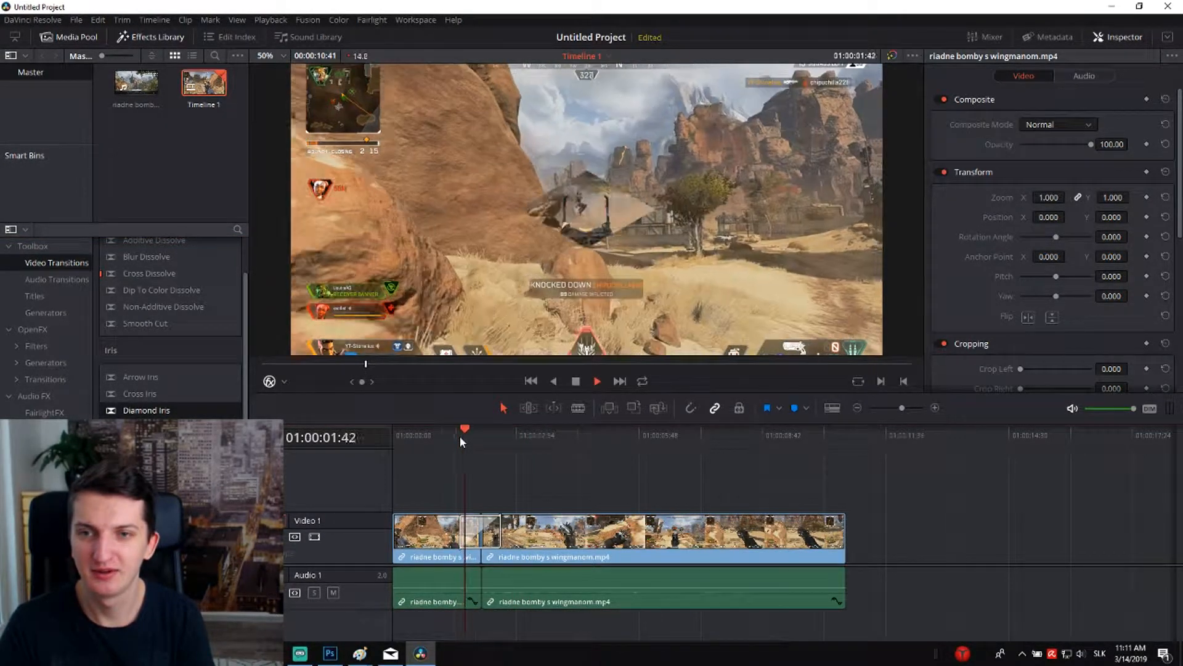
{"action": "left_click", "coordinate": [446, 434]}
{"action": "left_click_drag", "start_coordinate": [464, 439], "coordinate": [478, 440]}
{"action": "key", "text": "space"}
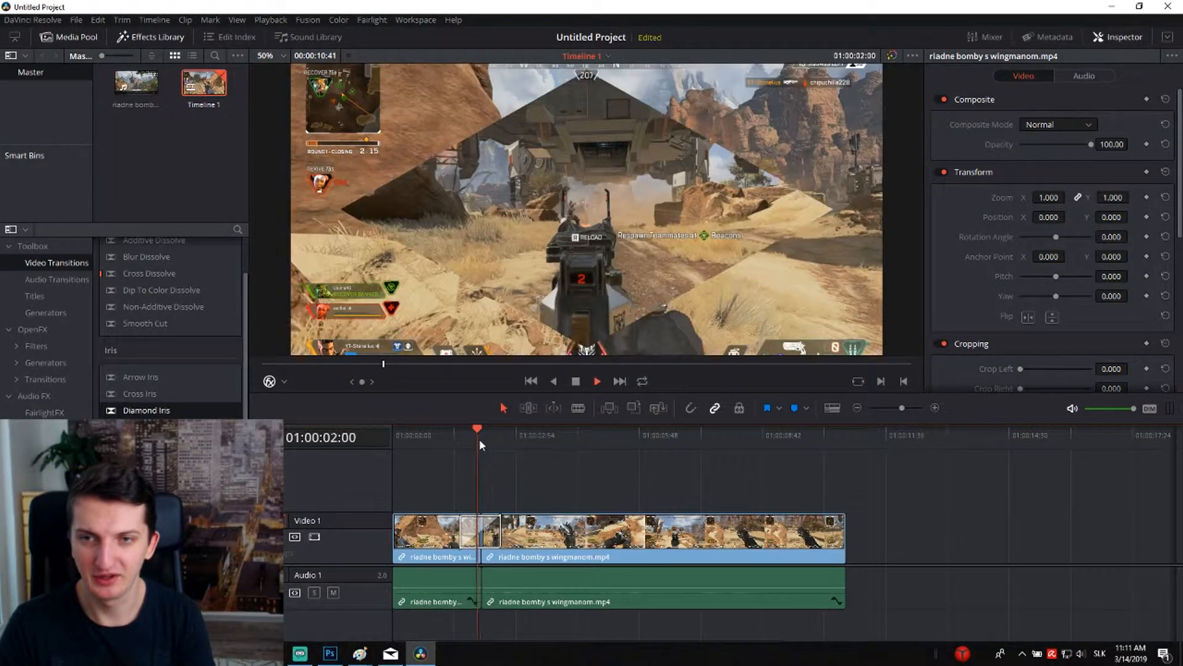
{"action": "key", "text": "space"}
Set the Diamond Iris transition's color to red (#ff0000) and play it back
{"action": "left_click", "coordinate": [491, 534]}
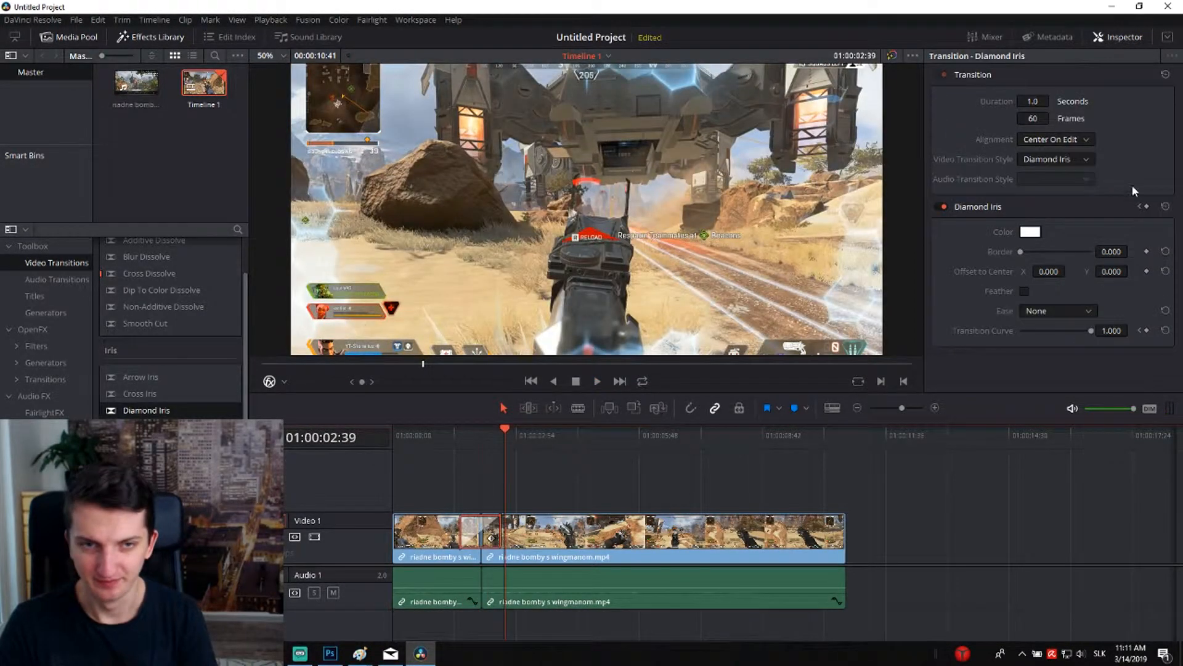
{"action": "left_click", "coordinate": [1028, 234]}
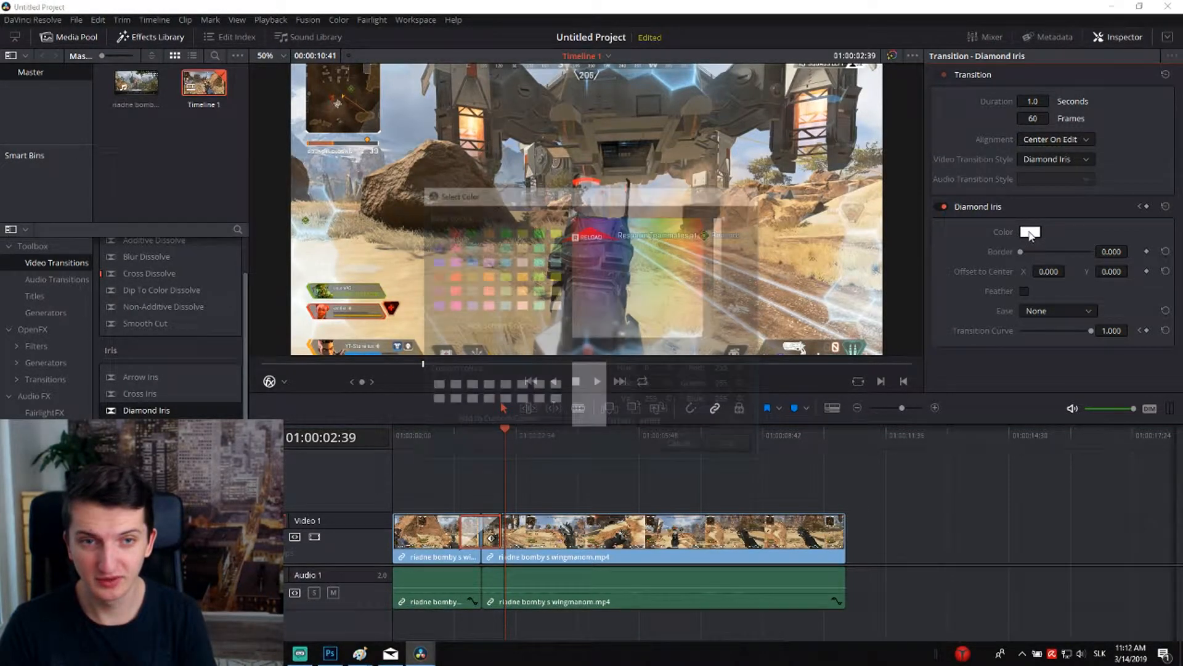
{"action": "left_click", "coordinate": [709, 217]}
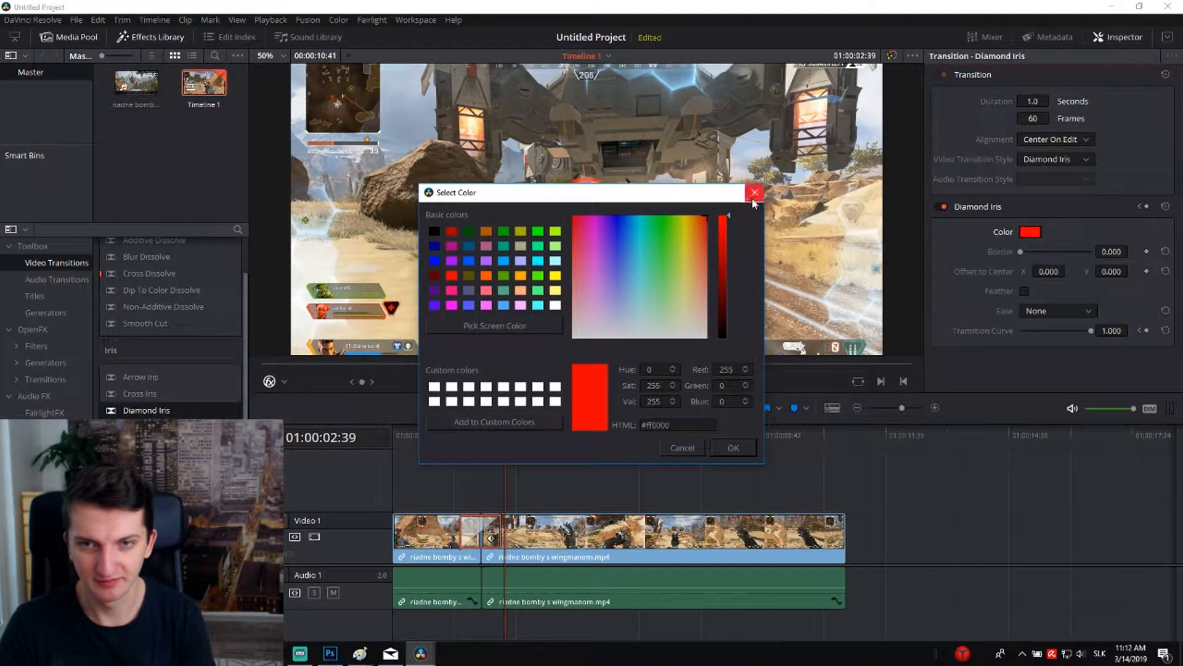
{"action": "left_click", "coordinate": [732, 448]}
{"action": "left_click", "coordinate": [456, 434]}
{"action": "key", "text": "space"}
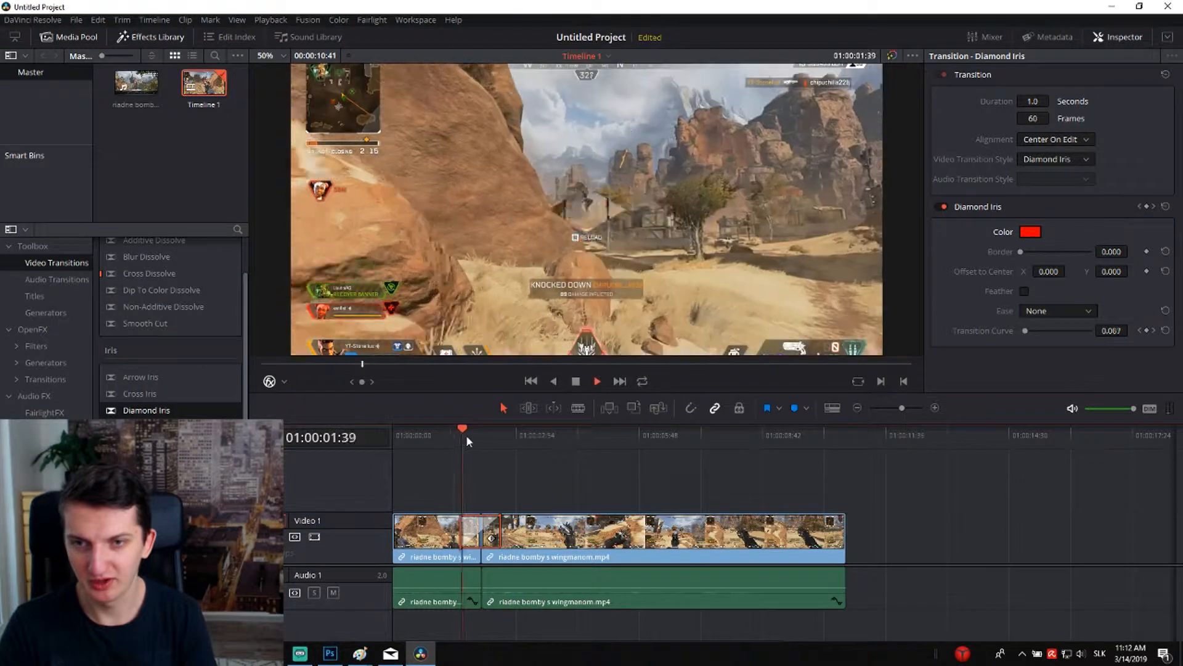
{"action": "key", "text": "space"}
Raise the Diamond Iris transition's border to about 178.56 and play the result
{"action": "left_click_drag", "start_coordinate": [1020, 251], "coordinate": [1049, 253]}
{"action": "left_click", "coordinate": [478, 439]}
{"action": "key", "text": "space"}
{"action": "left_click", "coordinate": [453, 434]}
{"action": "key", "text": "space"}
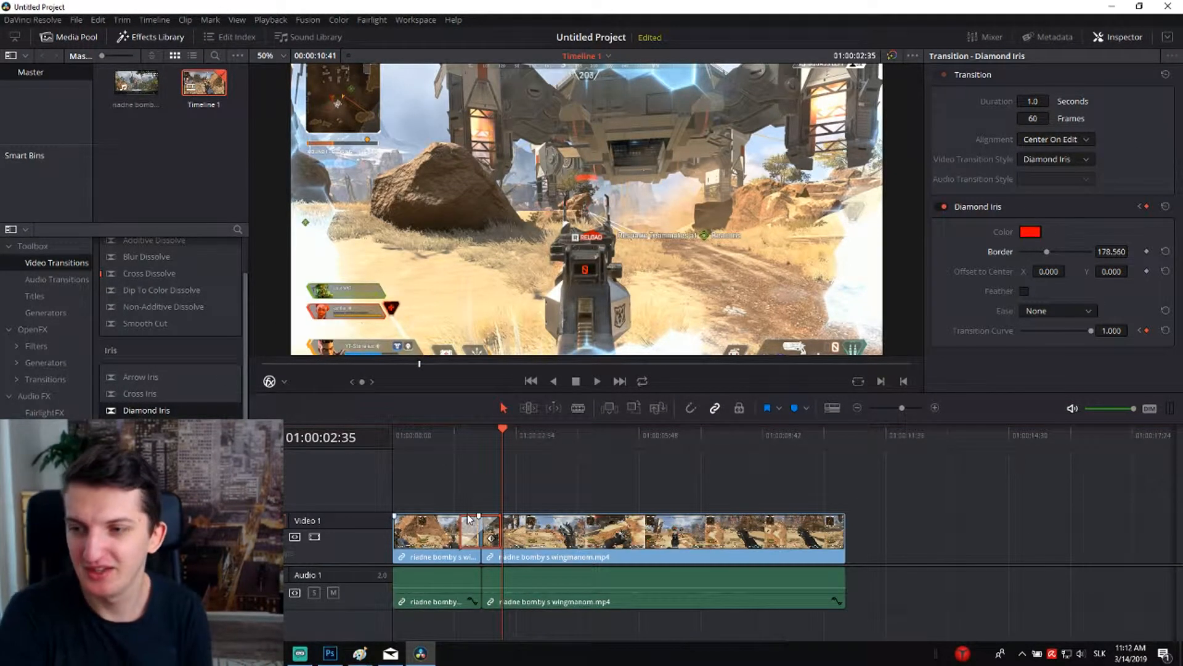
Replace the Diamond Iris between the clips with a Triangle Iris transition, play it and scrub through it
{"action": "left_click", "coordinate": [469, 542]}
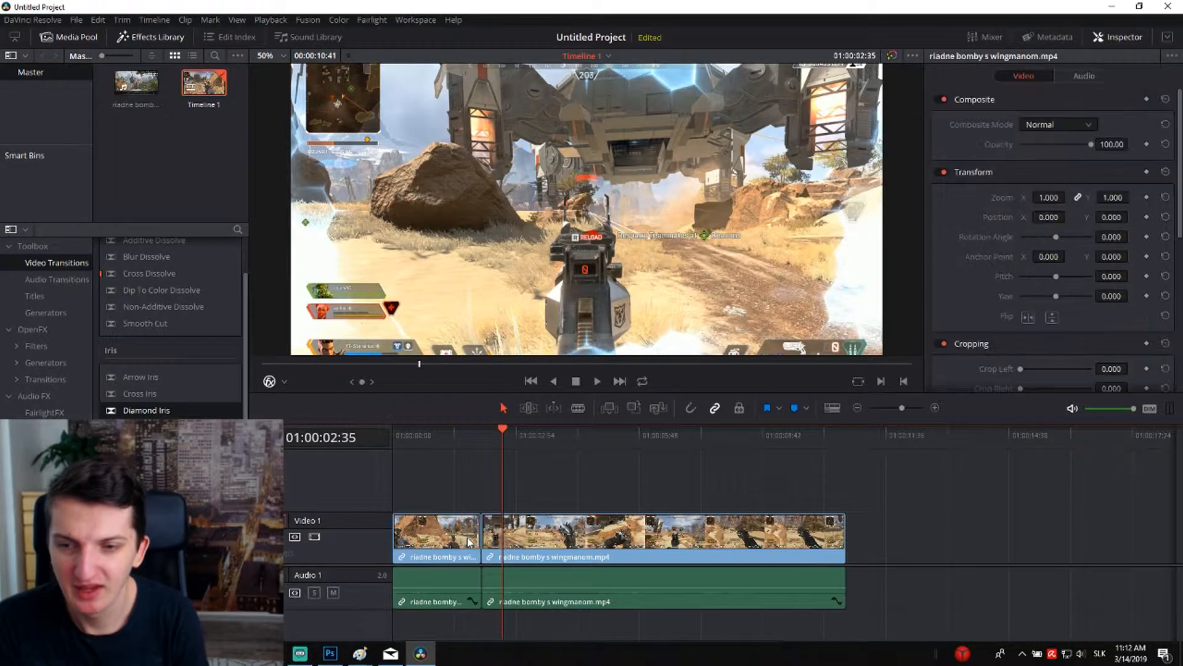
{"action": "left_click_drag", "start_coordinate": [496, 545], "coordinate": [480, 539]}
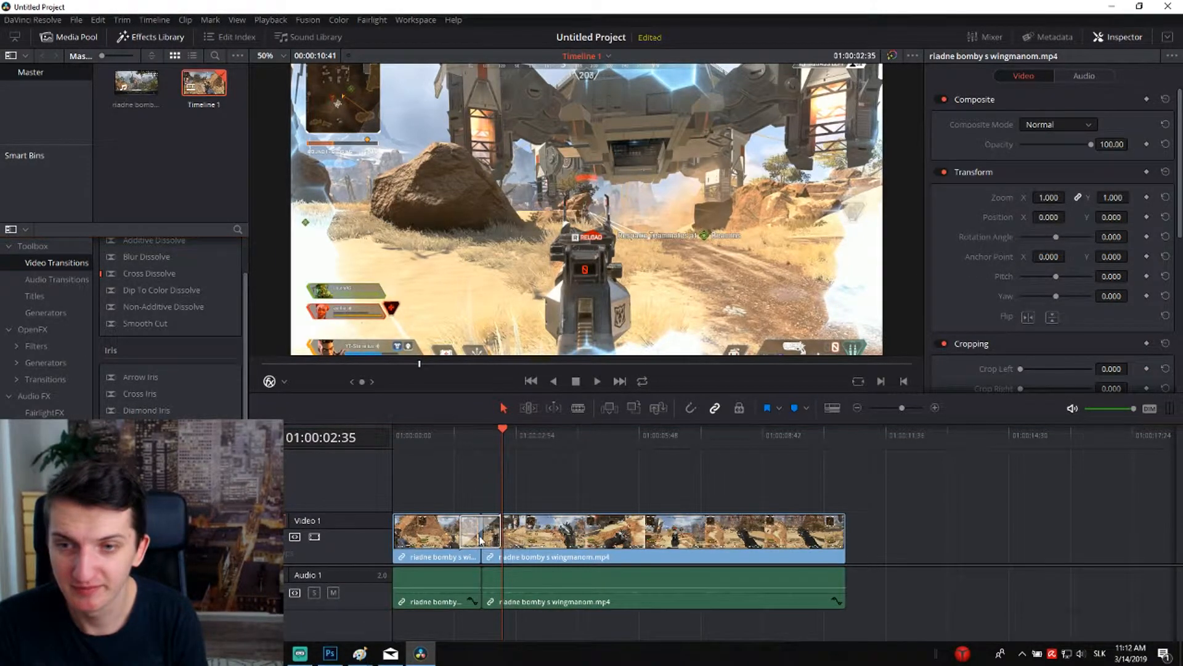
{"action": "left_click", "coordinate": [468, 437]}
{"action": "key", "text": "space"}
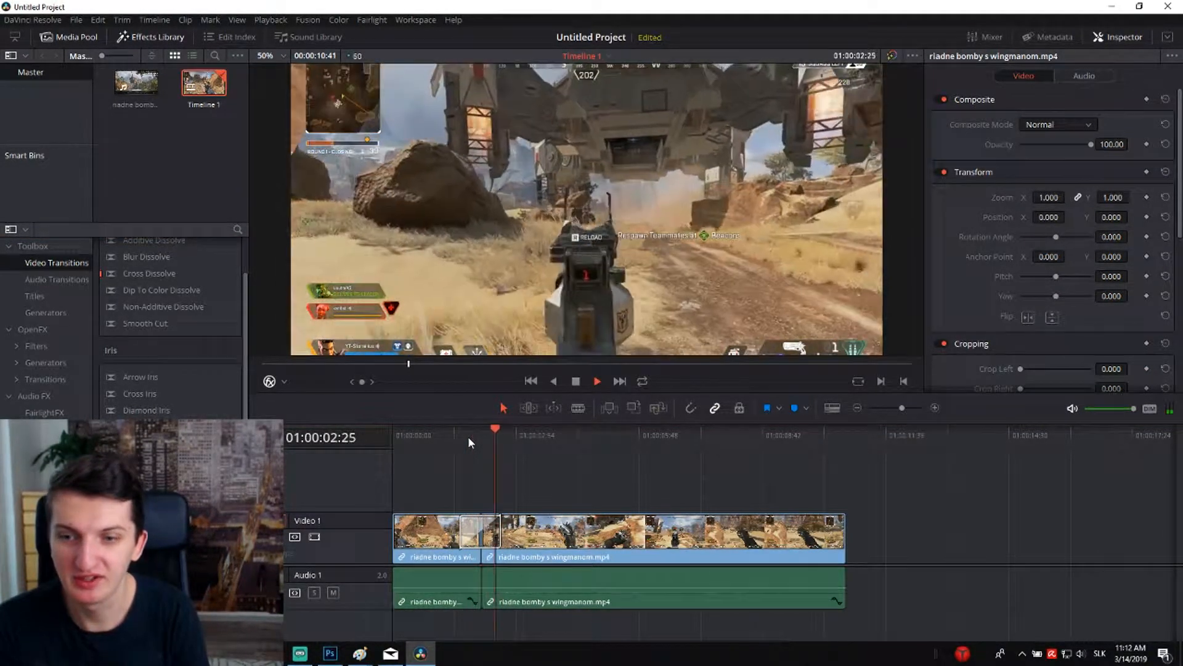
{"action": "left_click_drag", "start_coordinate": [462, 435], "coordinate": [474, 435]}
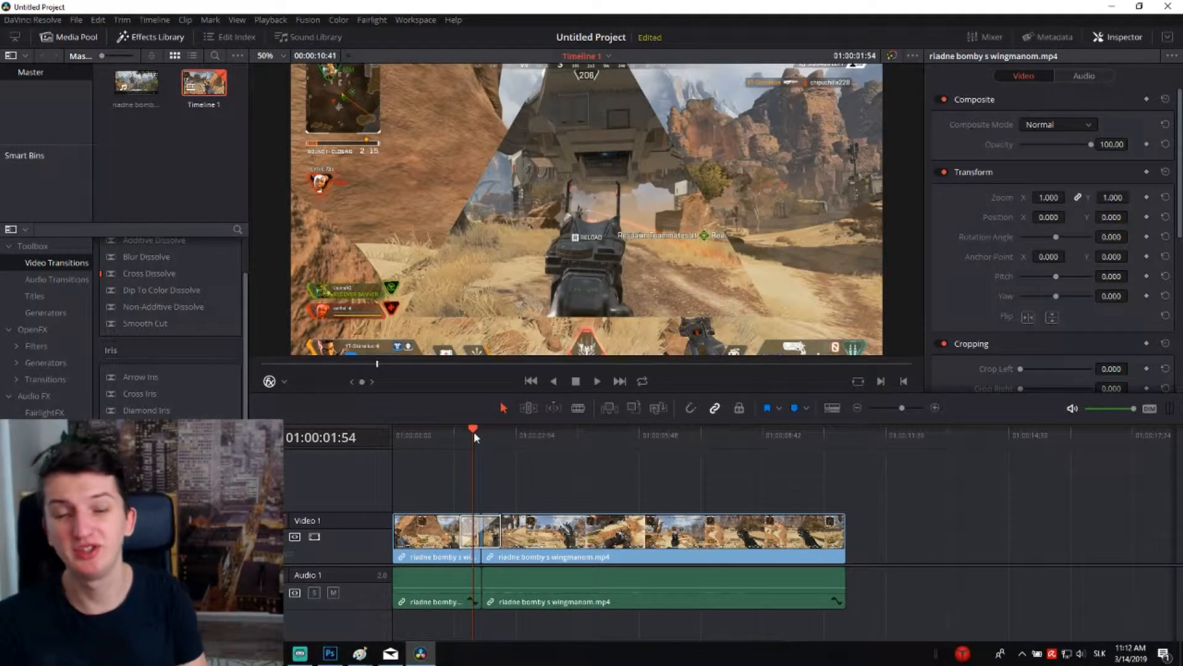
Replace the Triangle Iris between the clips with a Slide transition and play it back
{"action": "left_click", "coordinate": [476, 521]}
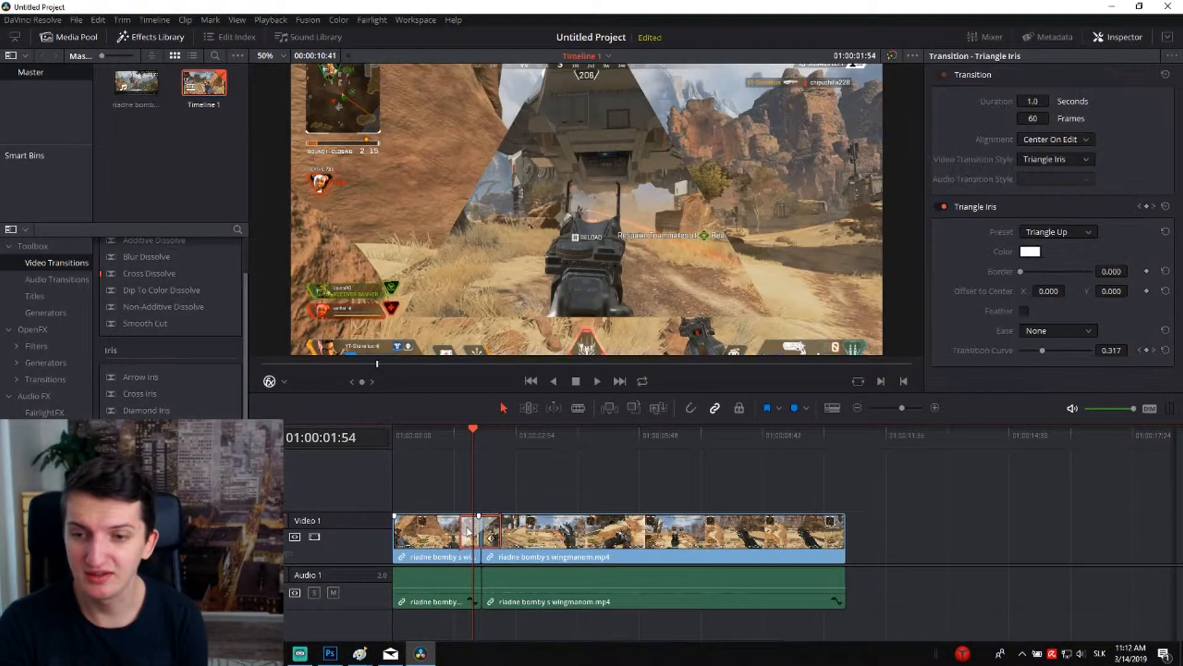
{"action": "key", "text": "Delete"}
{"action": "scroll", "coordinate": [170, 327], "scroll_direction": "down", "scroll_amount": 2}
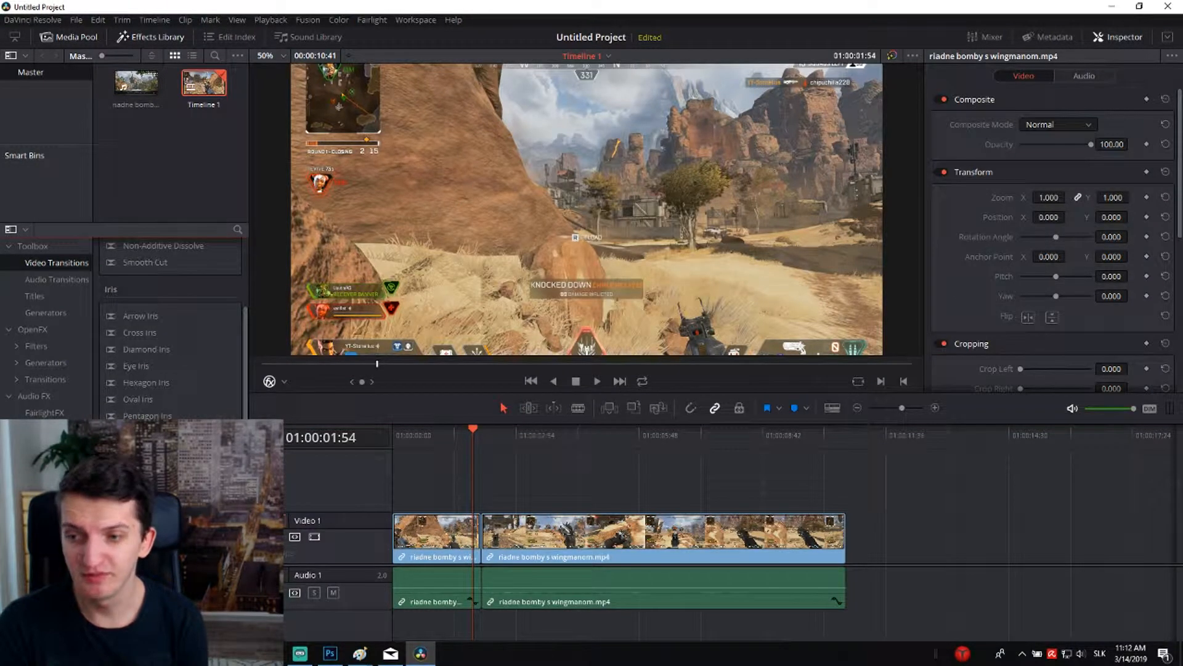
{"action": "left_click_drag", "start_coordinate": [135, 536], "coordinate": [483, 557]}
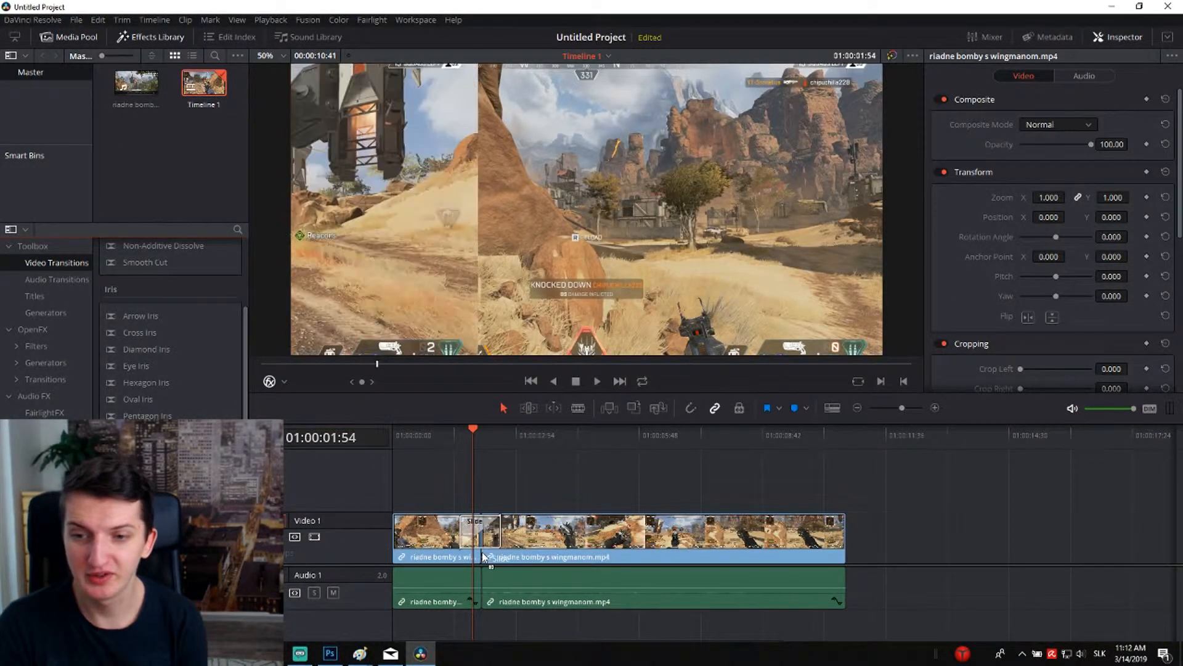
{"action": "left_click", "coordinate": [456, 434]}
{"action": "key", "text": "space"}
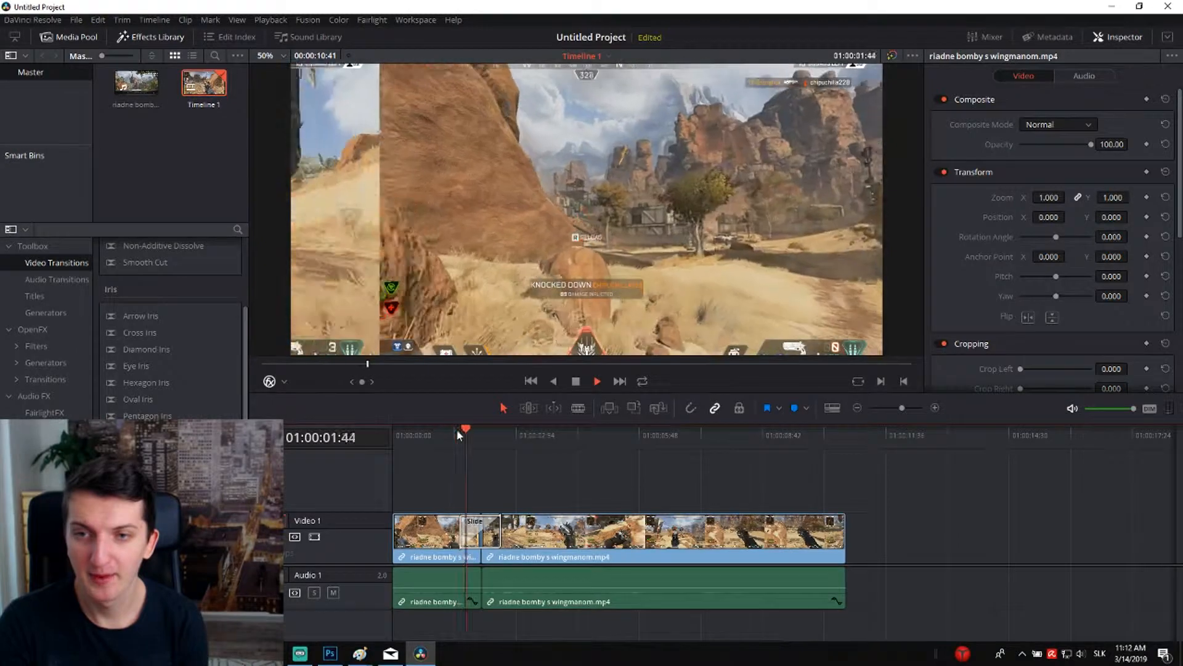
Replay the Slide transition from just before the cut and scrub through its movement
{"action": "left_click", "coordinate": [457, 429]}
{"action": "key", "text": "space"}
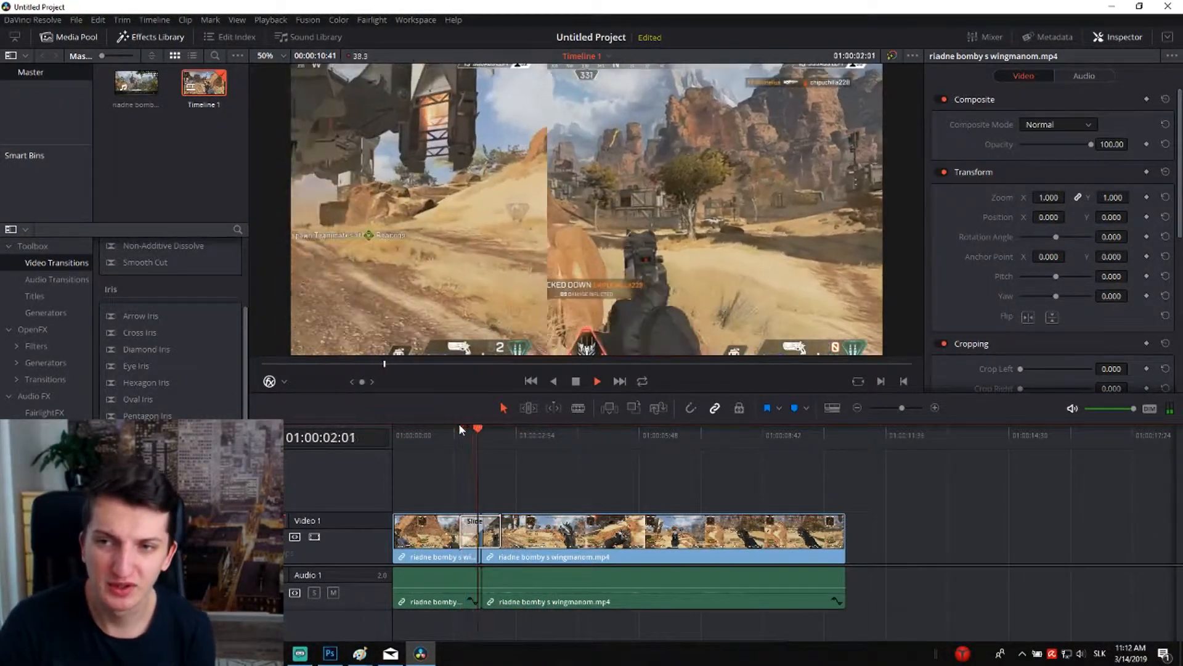
{"action": "left_click", "coordinate": [461, 432]}
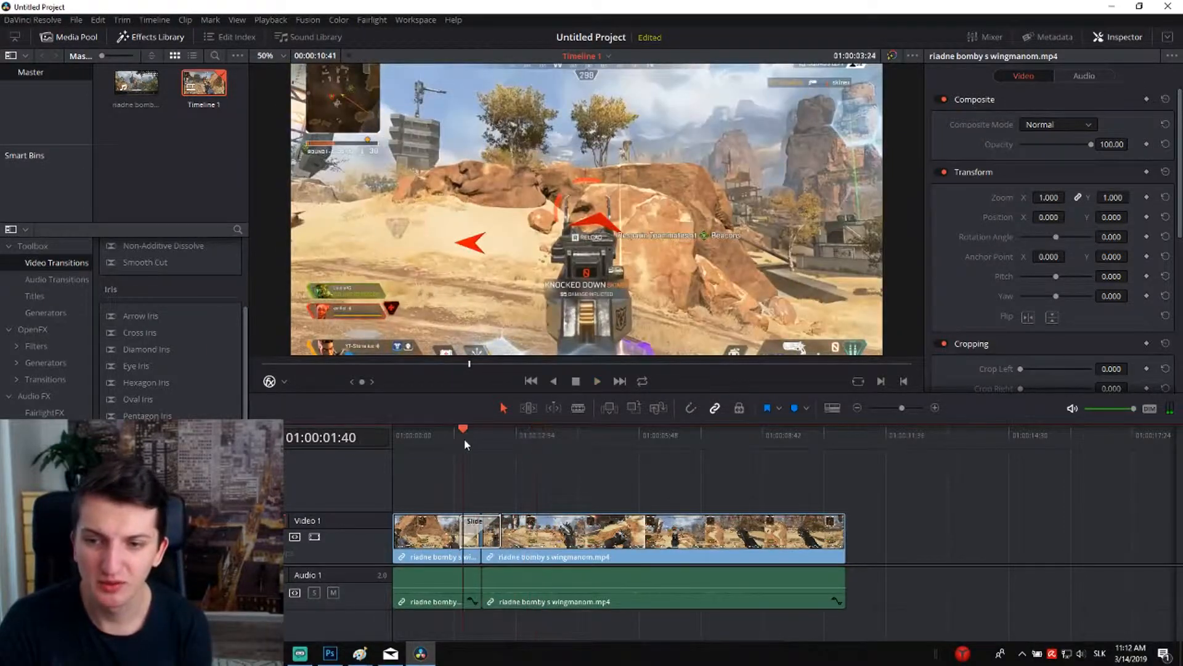
{"action": "key", "text": "space"}
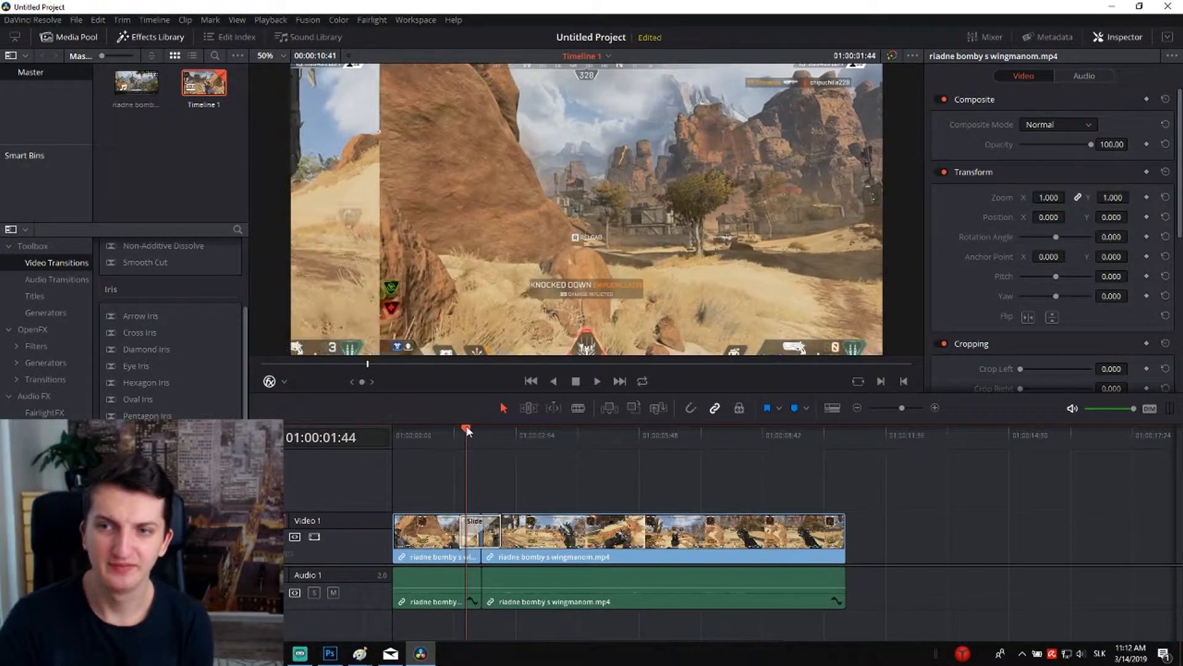
{"action": "left_click", "coordinate": [461, 428]}
{"action": "left_click_drag", "start_coordinate": [460, 426], "coordinate": [493, 428]}
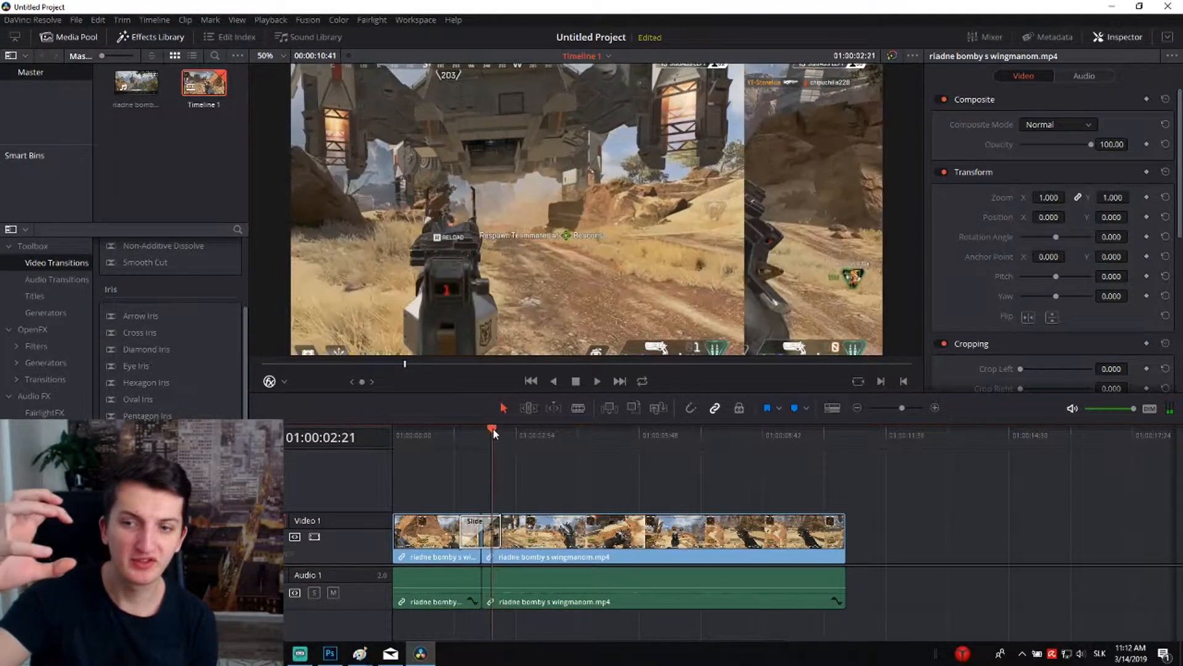
Set the Slide transition's preset to Slide, Top-Down and play it from the timeline start
{"action": "left_click", "coordinate": [497, 526]}
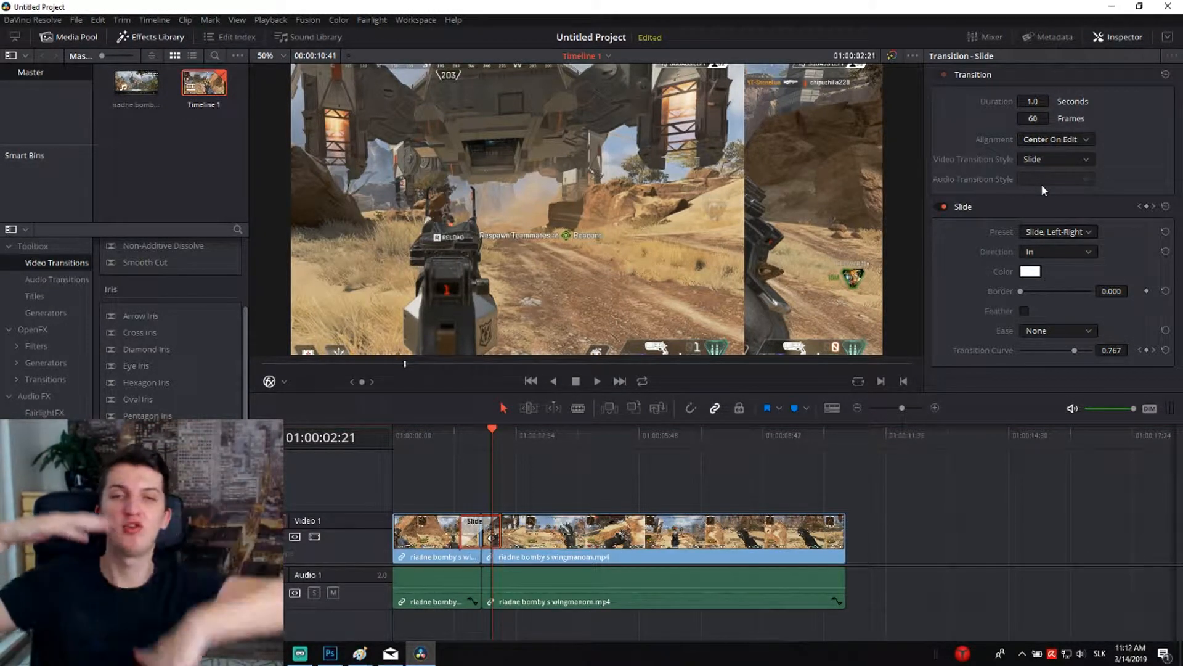
{"action": "left_click", "coordinate": [1067, 233]}
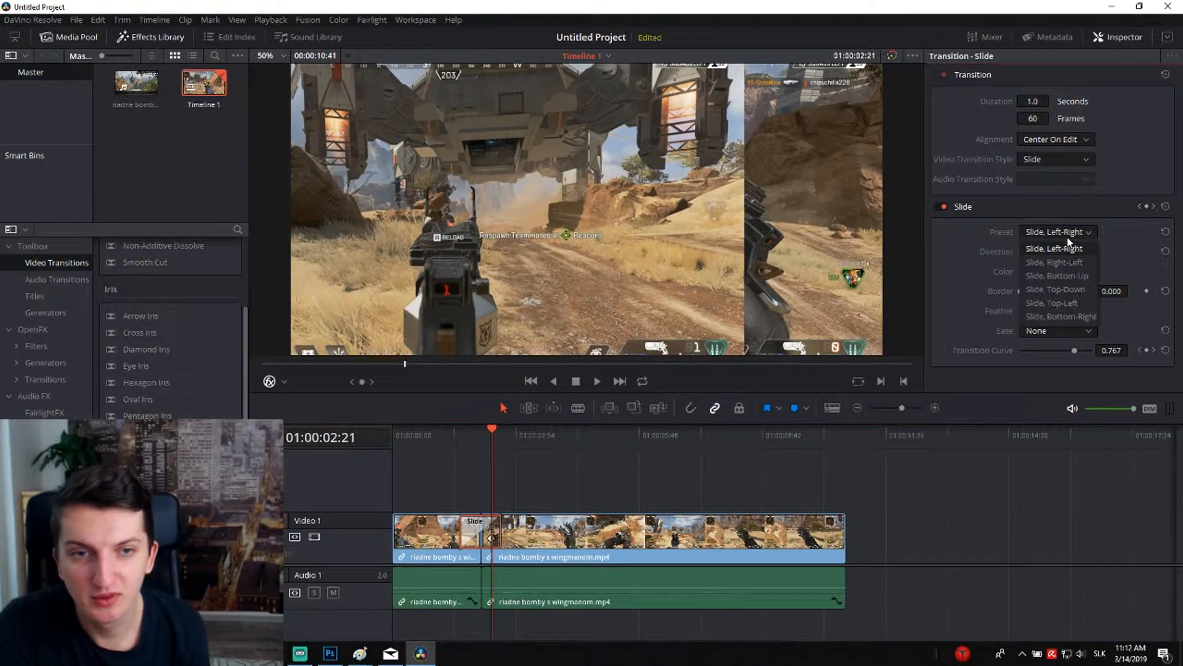
{"action": "left_click", "coordinate": [1083, 295]}
{"action": "left_click_drag", "start_coordinate": [492, 435], "coordinate": [385, 436]}
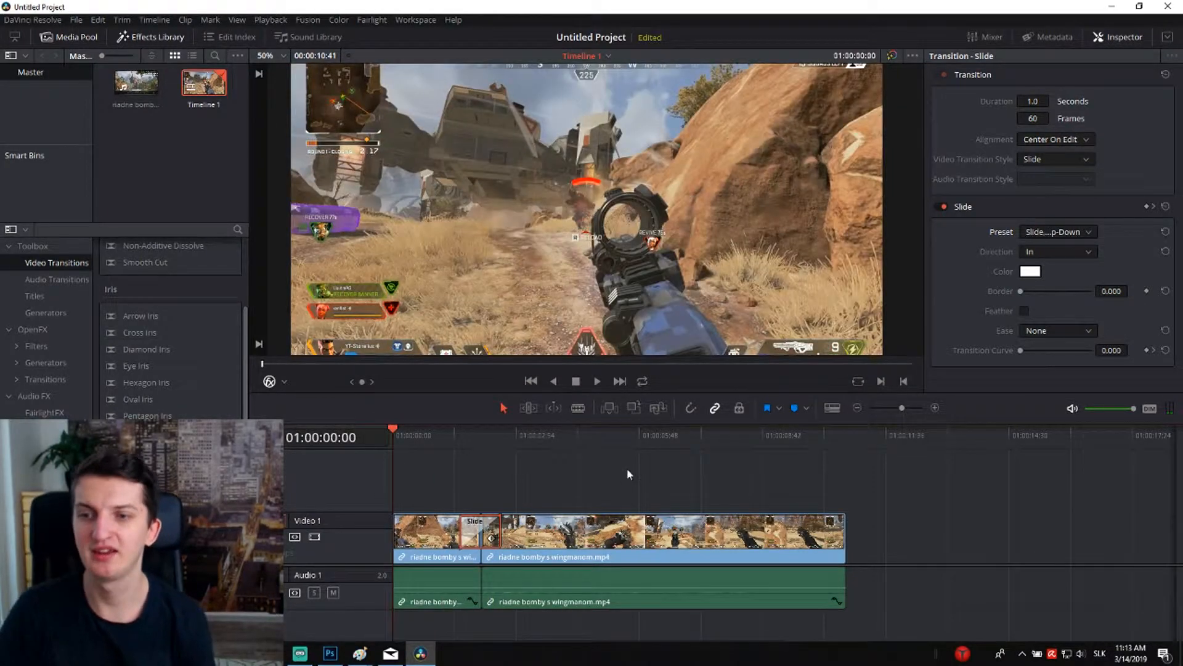
{"action": "key", "text": "space"}
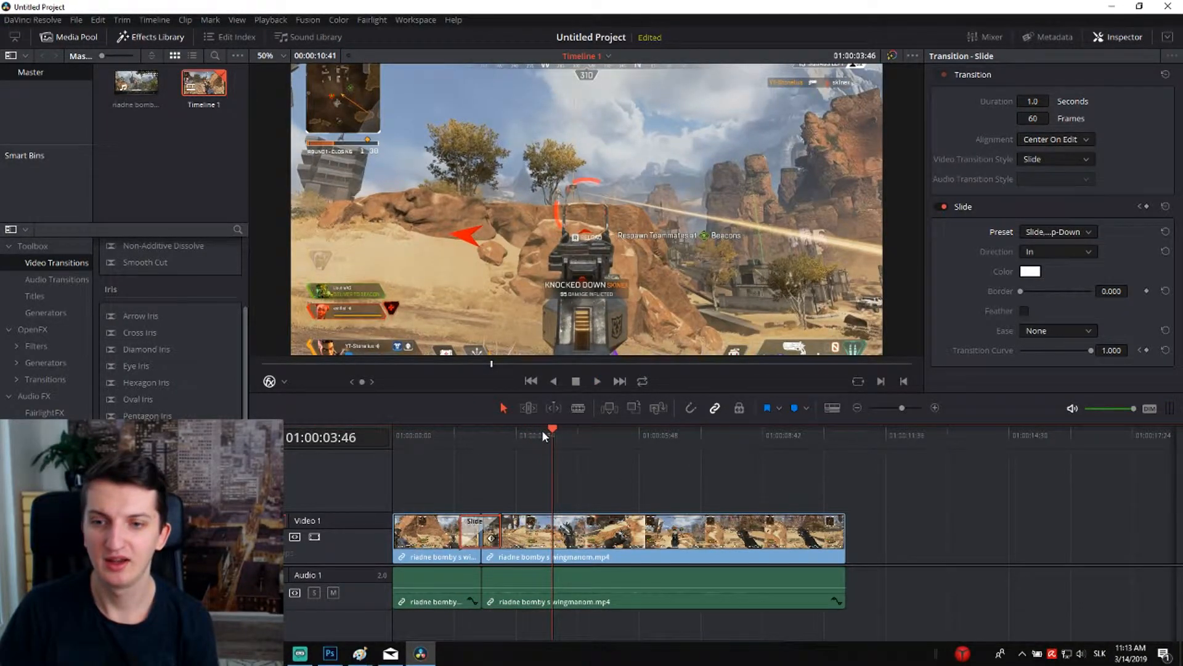
Shorten the Slide transition's duration to 0.3 seconds and play it from near the timeline start
{"action": "left_click_drag", "start_coordinate": [544, 435], "coordinate": [416, 444]}
{"action": "left_click_drag", "start_coordinate": [1034, 101], "coordinate": [1004, 101]}
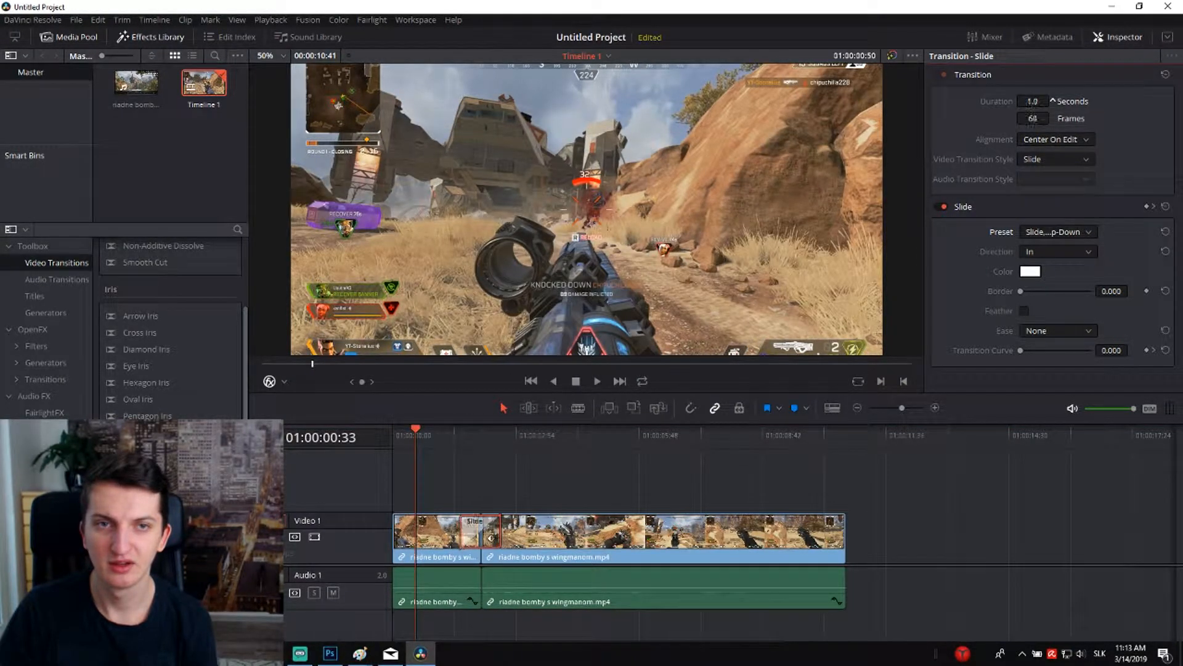
{"action": "key", "text": "space"}
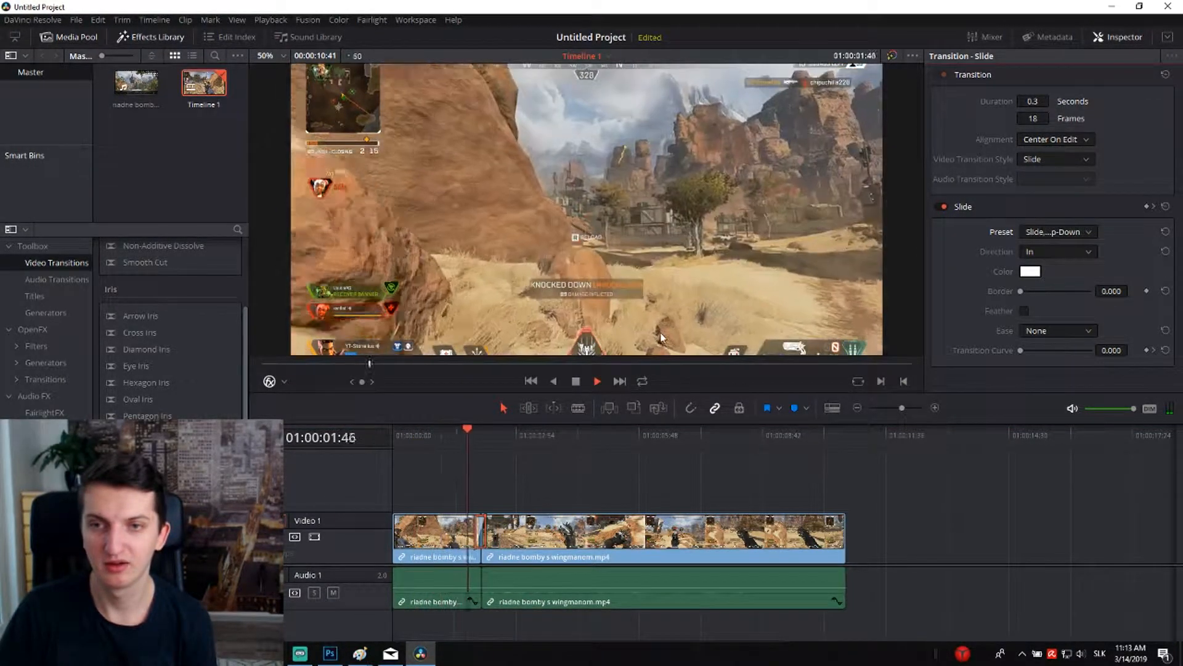
Shorten the Slide transition's duration to 0.1 seconds and replay it from just before the cut
{"action": "key", "text": "space"}
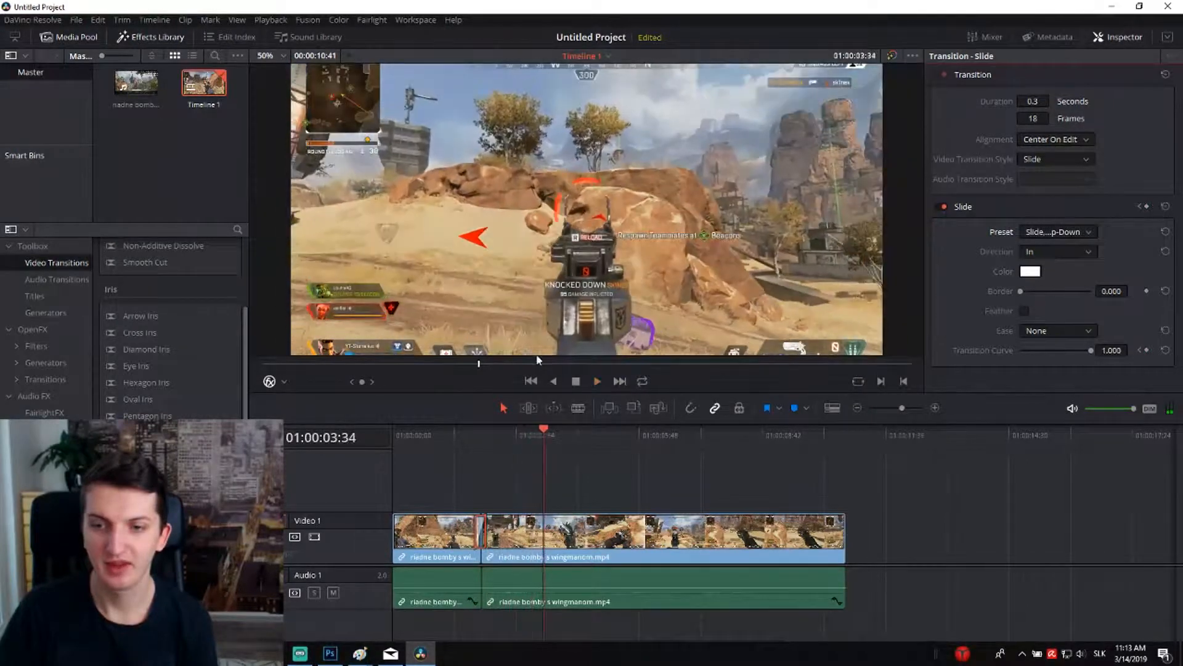
{"action": "left_click", "coordinate": [478, 438]}
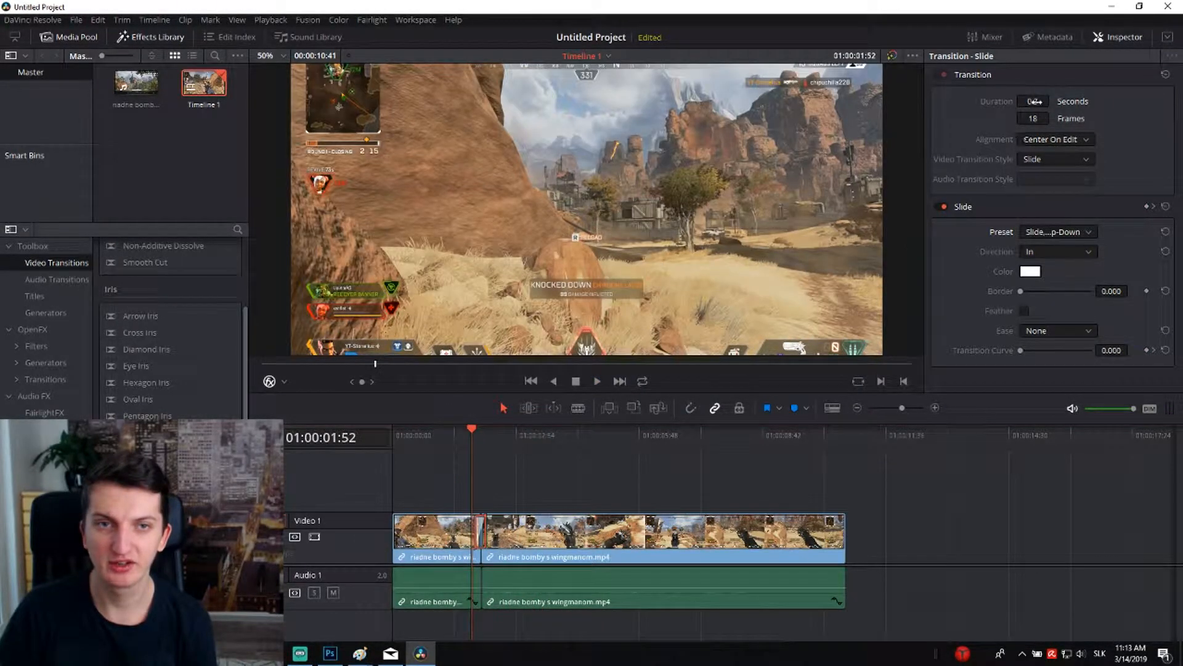
{"action": "left_click_drag", "start_coordinate": [1036, 101], "coordinate": [1035, 101]}
{"action": "key", "text": "space"}
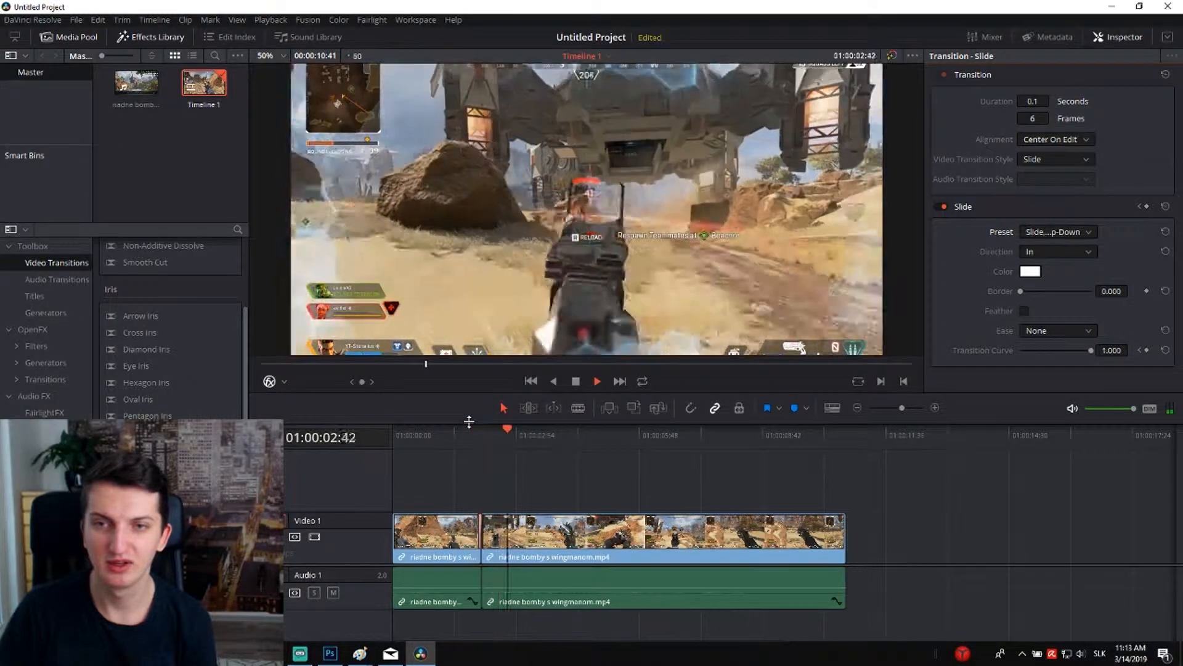
{"action": "left_click", "coordinate": [468, 434]}
{"action": "key", "text": "space"}
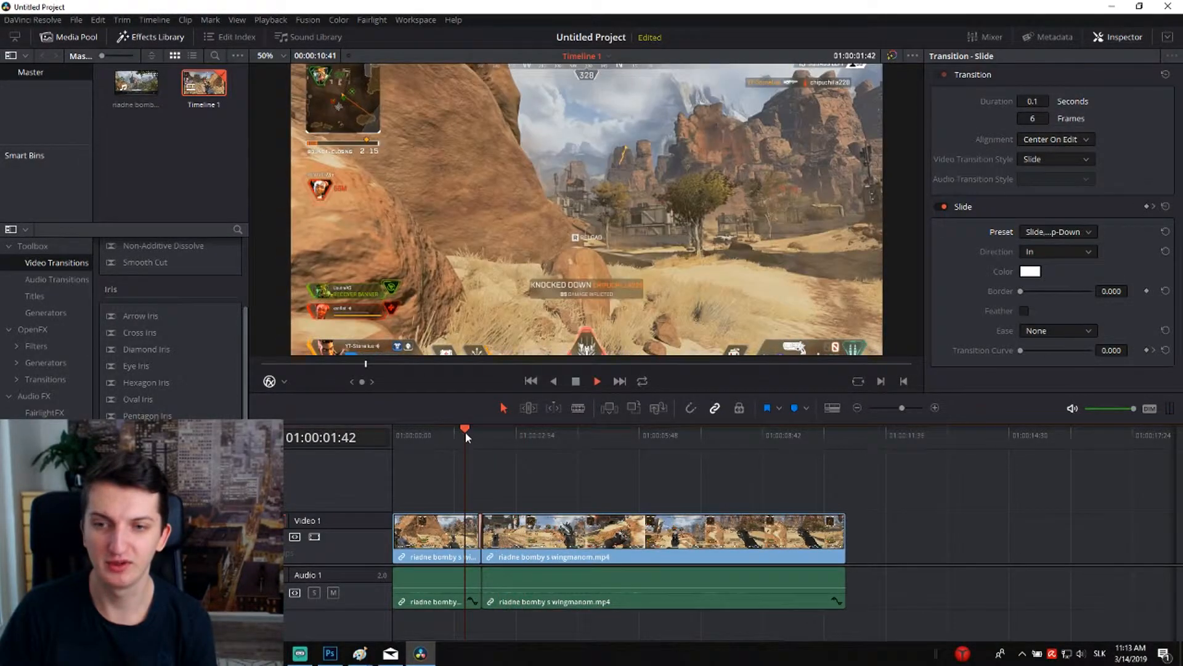
{"action": "key", "text": "space"}
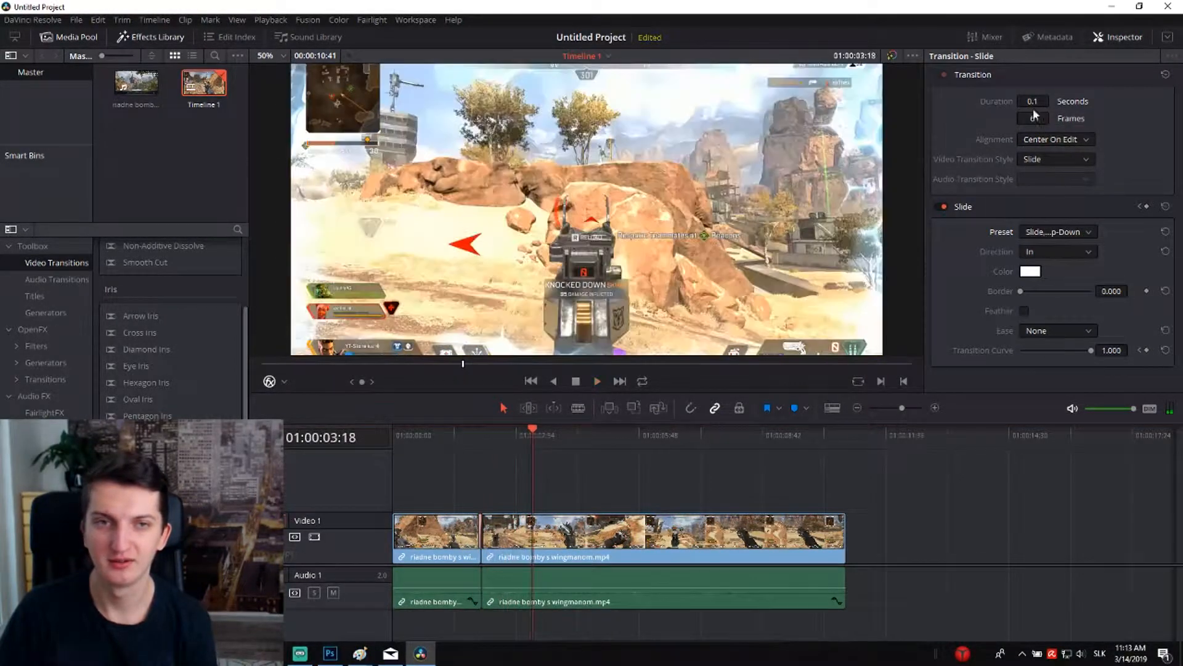
Set the Slide transition's duration to 1.7 seconds and its preset to Slide, Bottom-Up, and play it from before the cut
{"action": "left_click", "coordinate": [1078, 238]}
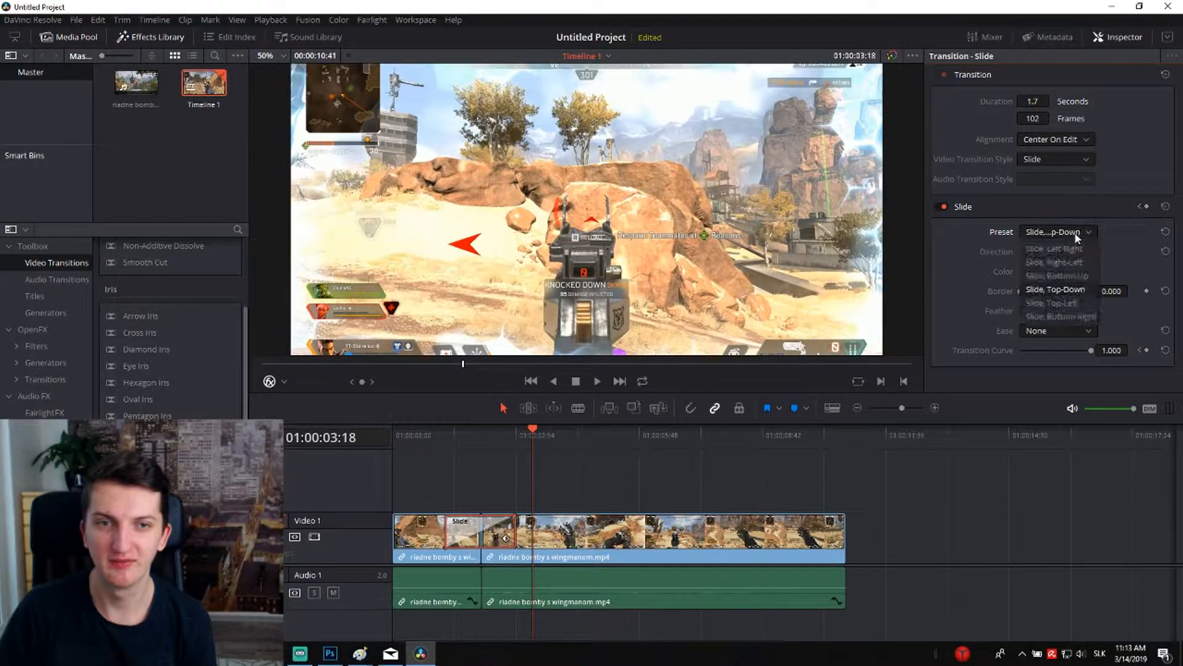
{"action": "left_click", "coordinate": [1058, 277]}
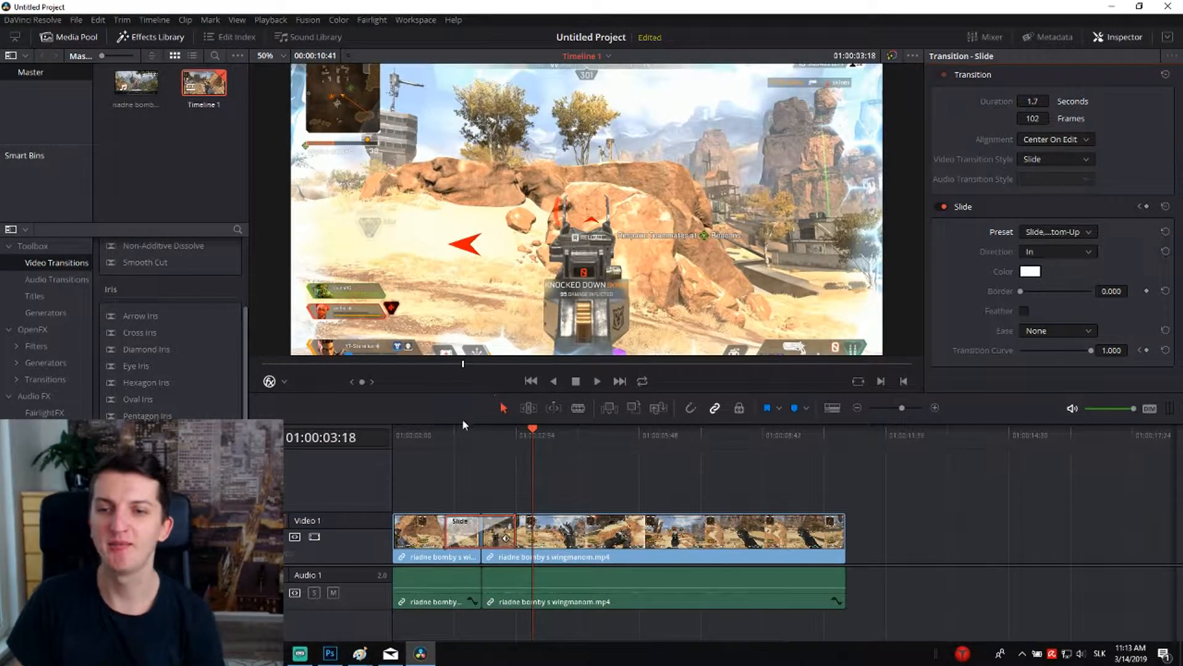
{"action": "left_click", "coordinate": [448, 440]}
{"action": "key", "text": "space"}
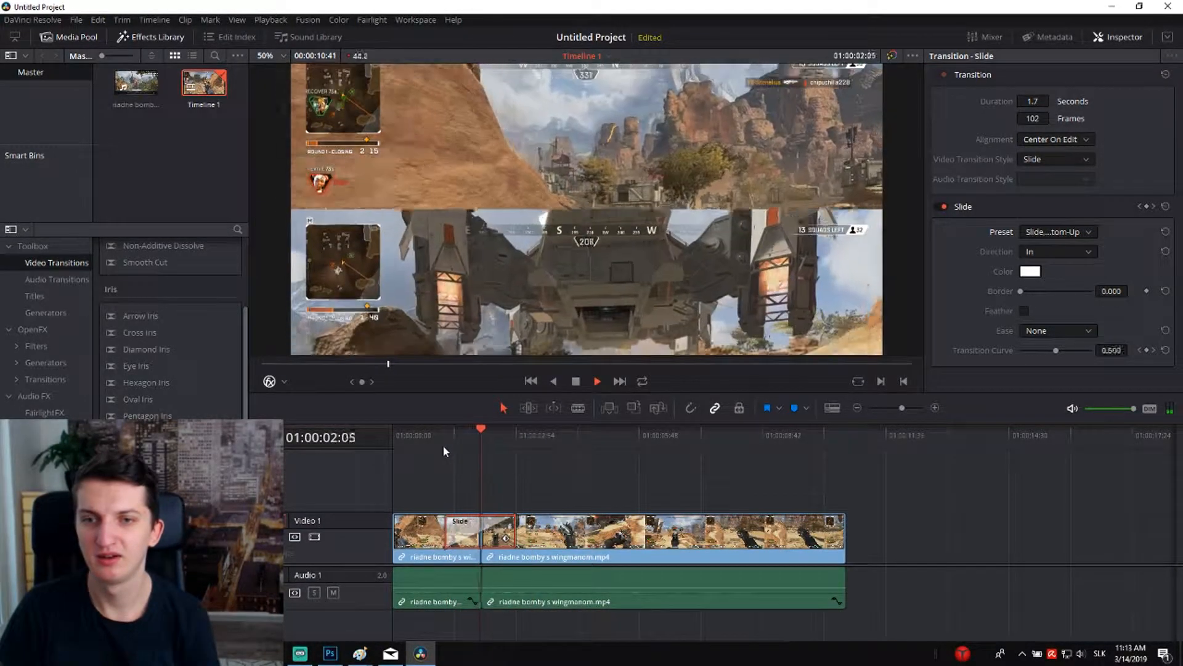
Reduce the Slide transition's duration to 1.1 seconds, change its preset to Slide, Bottom-Right, and play it from before the cut
{"action": "left_click_drag", "start_coordinate": [1048, 101], "coordinate": [1043, 102]}
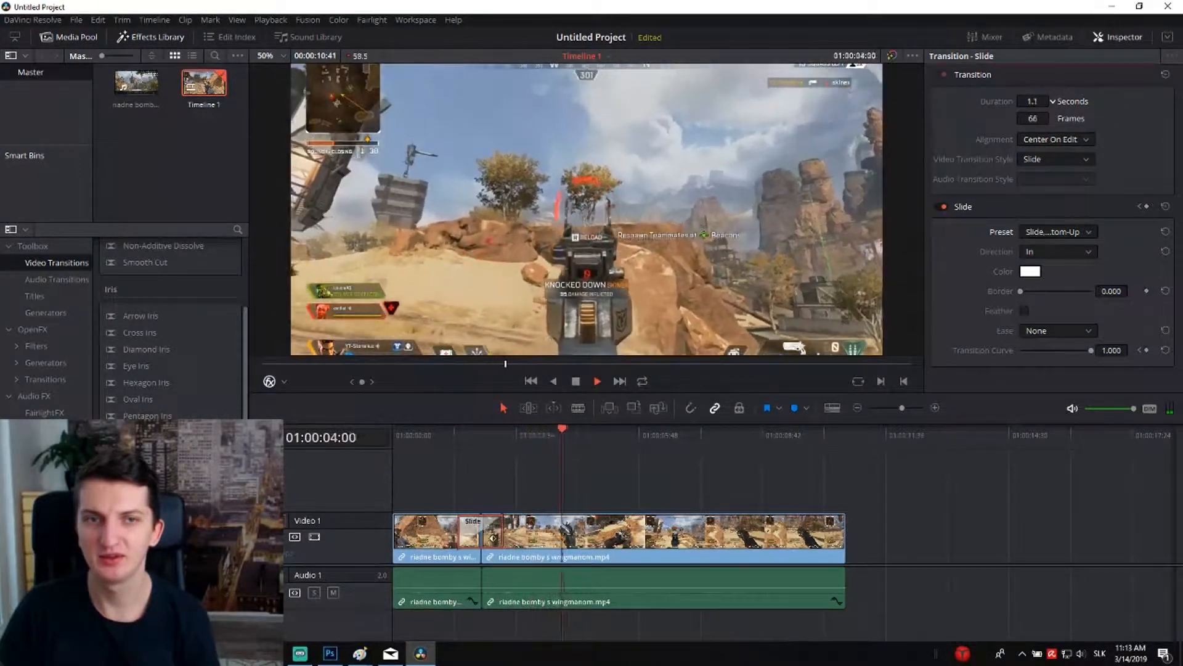
{"action": "left_click", "coordinate": [1082, 231]}
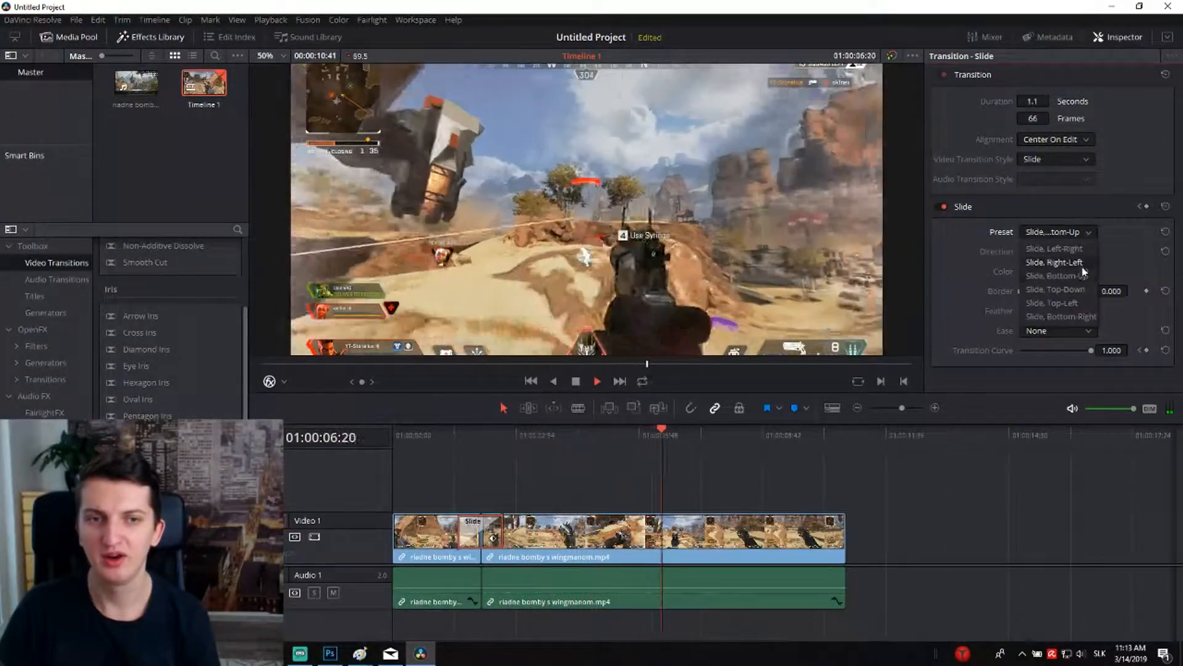
{"action": "left_click", "coordinate": [1083, 317]}
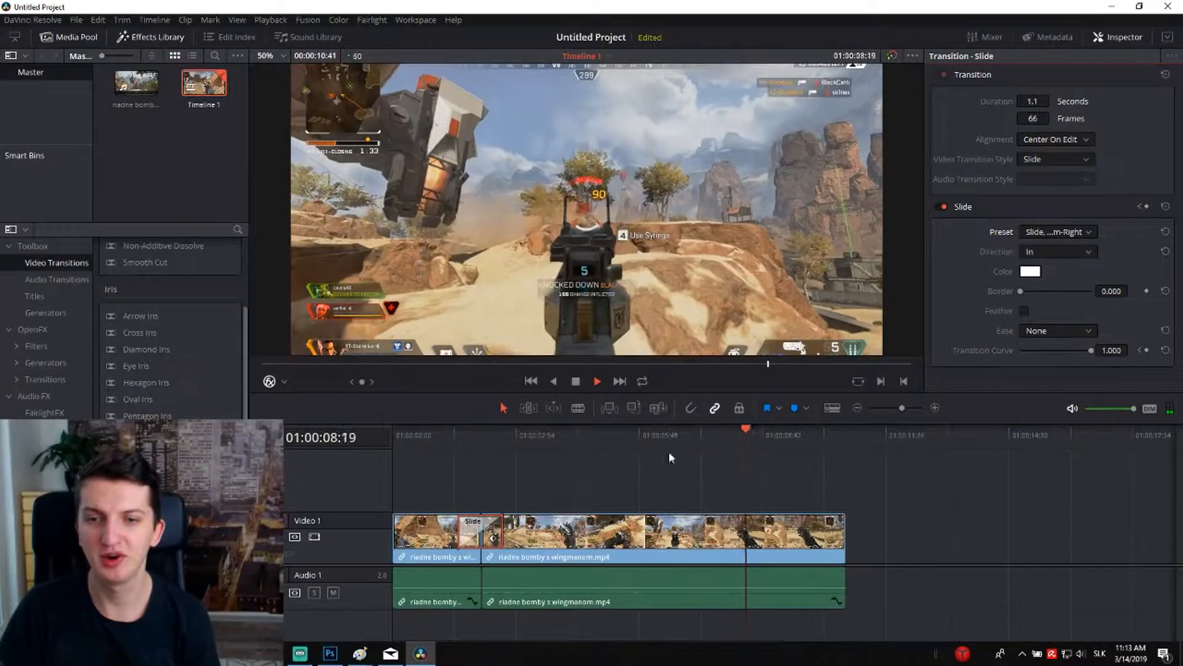
{"action": "left_click", "coordinate": [464, 433]}
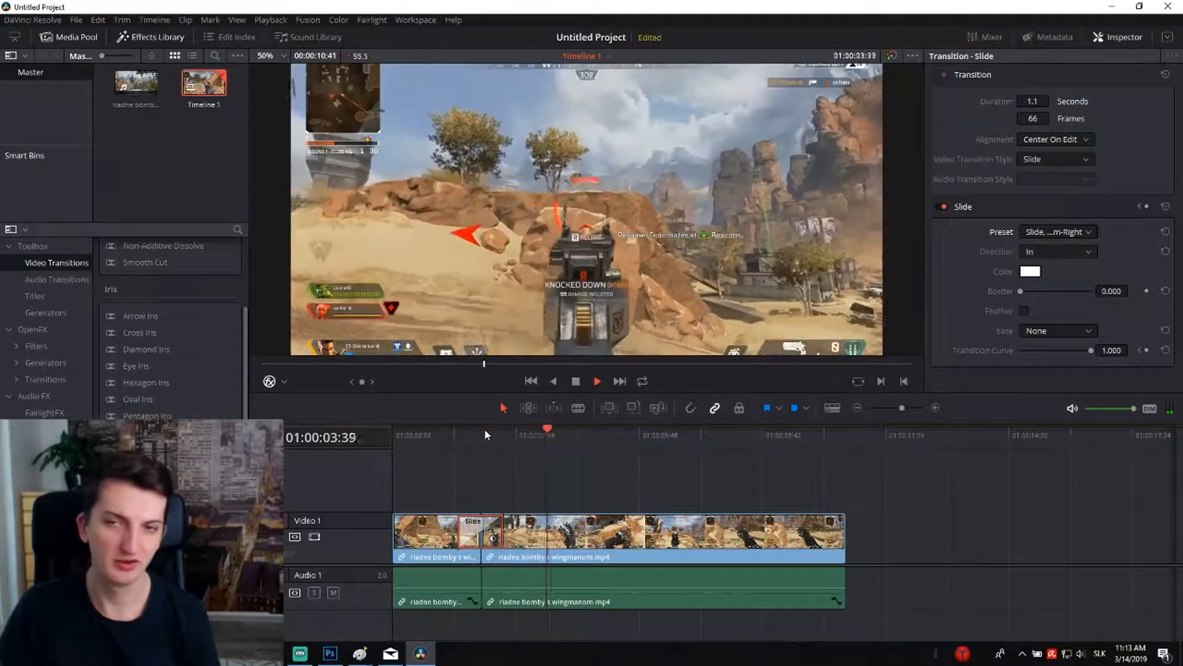
{"action": "key", "text": "space"}
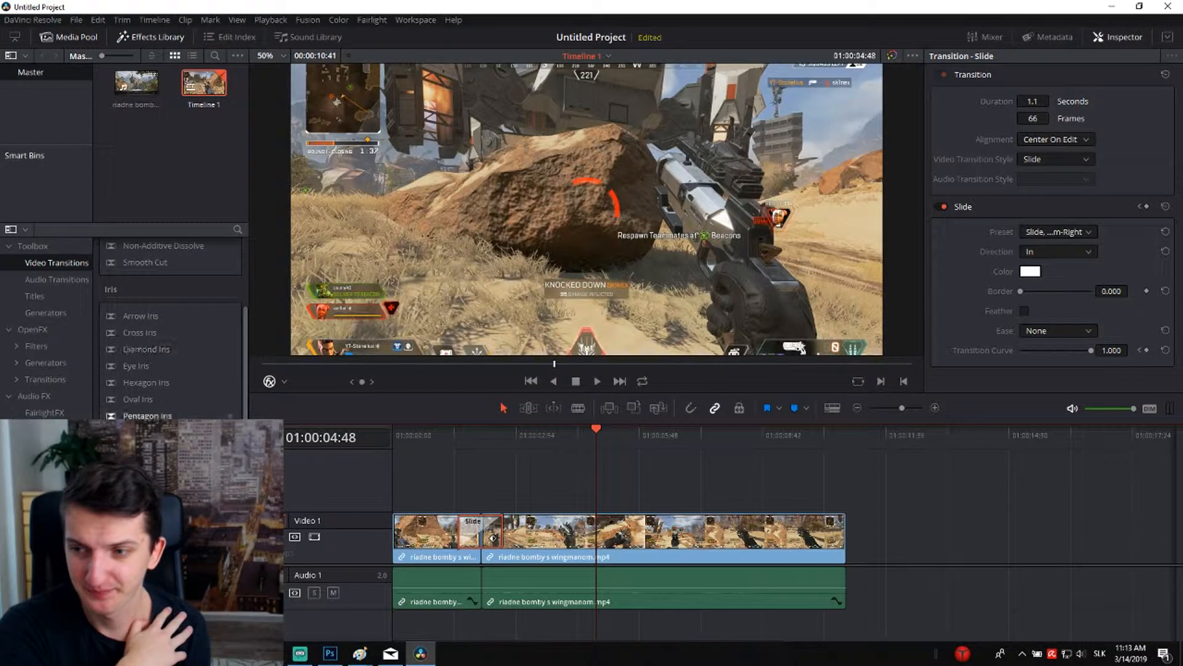
Replace the Slide between the clips with the Heart transition and play it from just before the cut
{"action": "scroll", "coordinate": [169, 333], "scroll_direction": "down", "scroll_amount": 3}
{"action": "scroll", "coordinate": [169, 333], "scroll_direction": "up", "scroll_amount": 3}
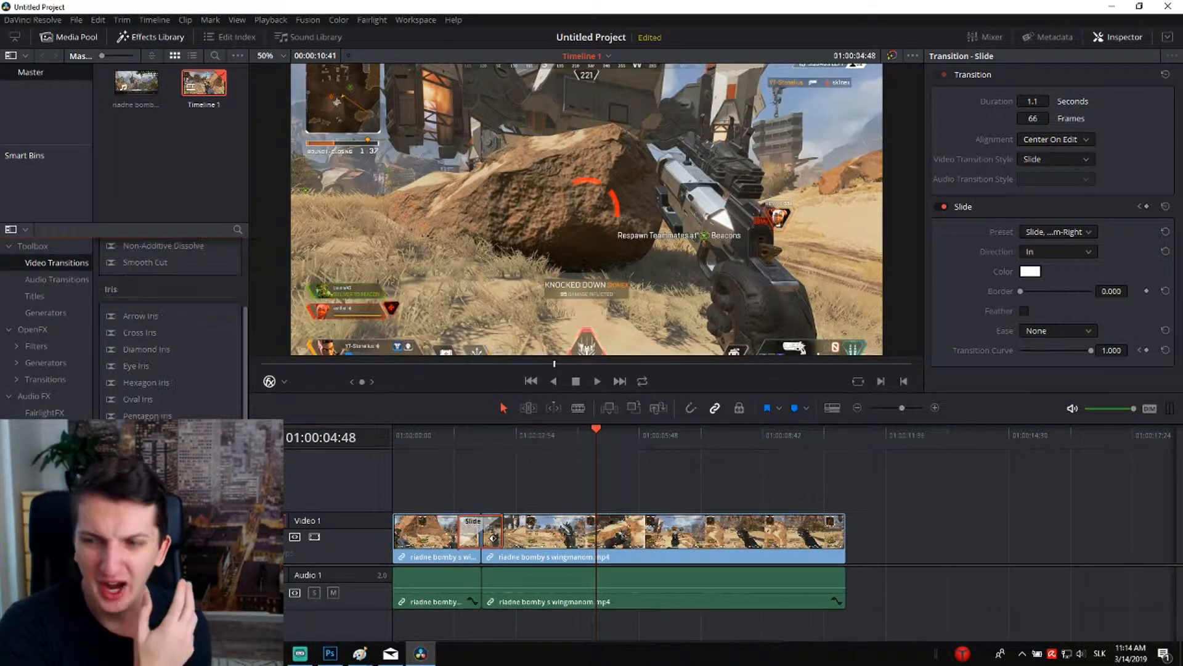
{"action": "scroll", "coordinate": [170, 333], "scroll_direction": "down", "scroll_amount": 5}
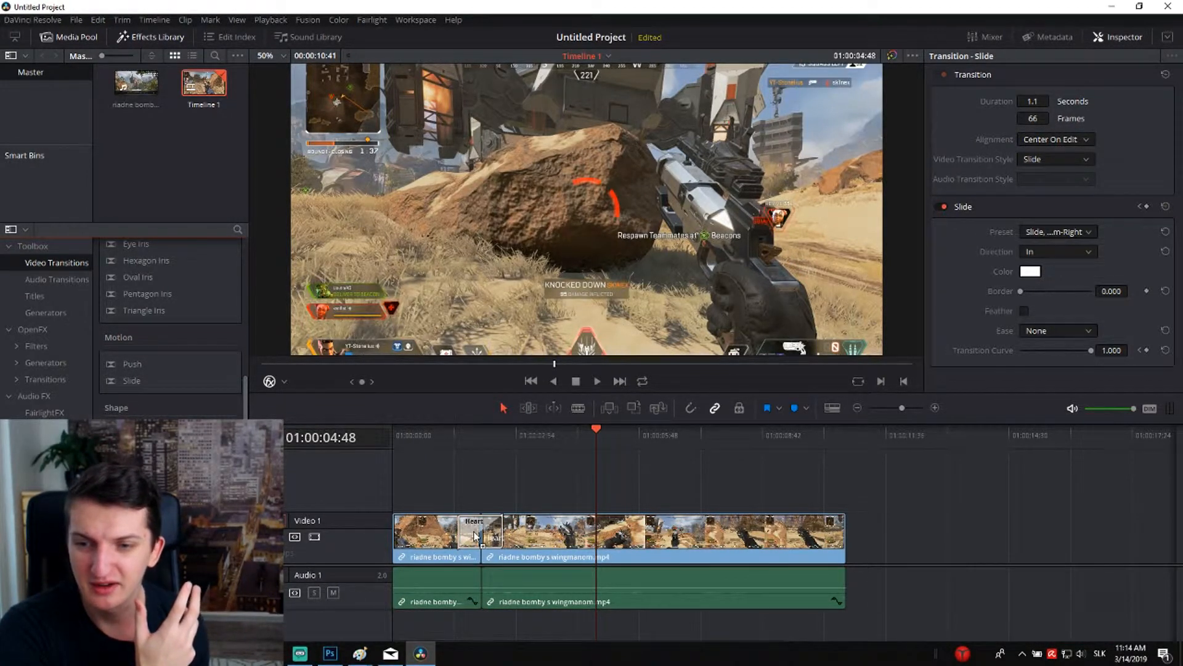
{"action": "left_click", "coordinate": [475, 535]}
{"action": "left_click", "coordinate": [455, 427]}
{"action": "key", "text": "space"}
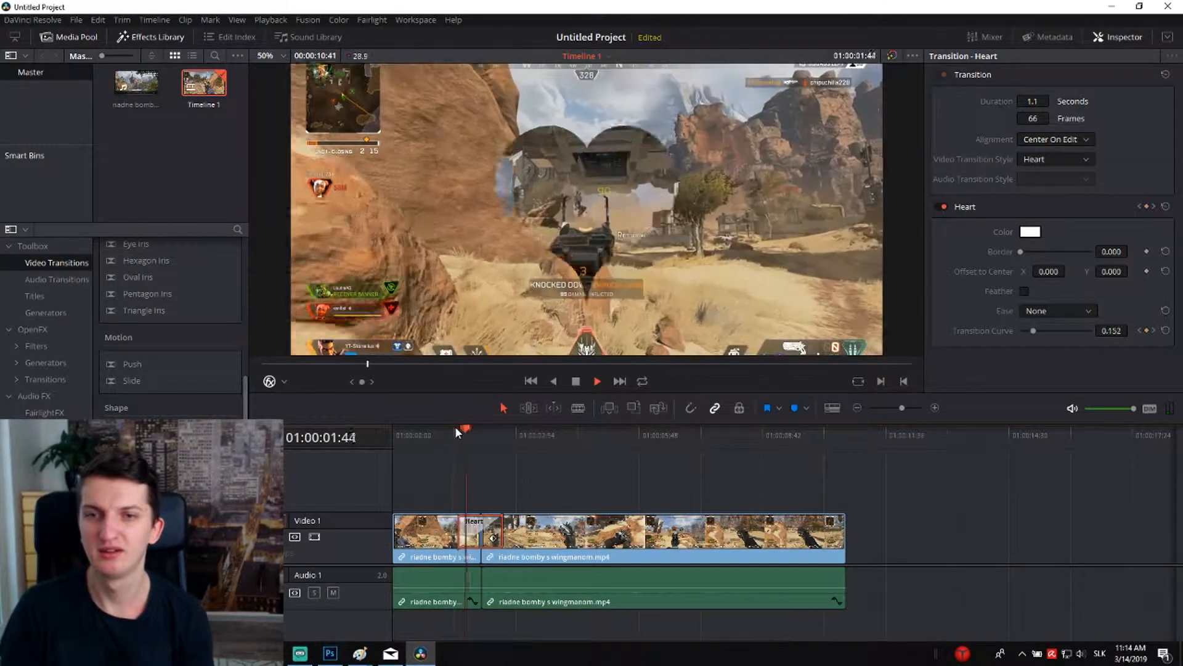
{"action": "left_click", "coordinate": [463, 430]}
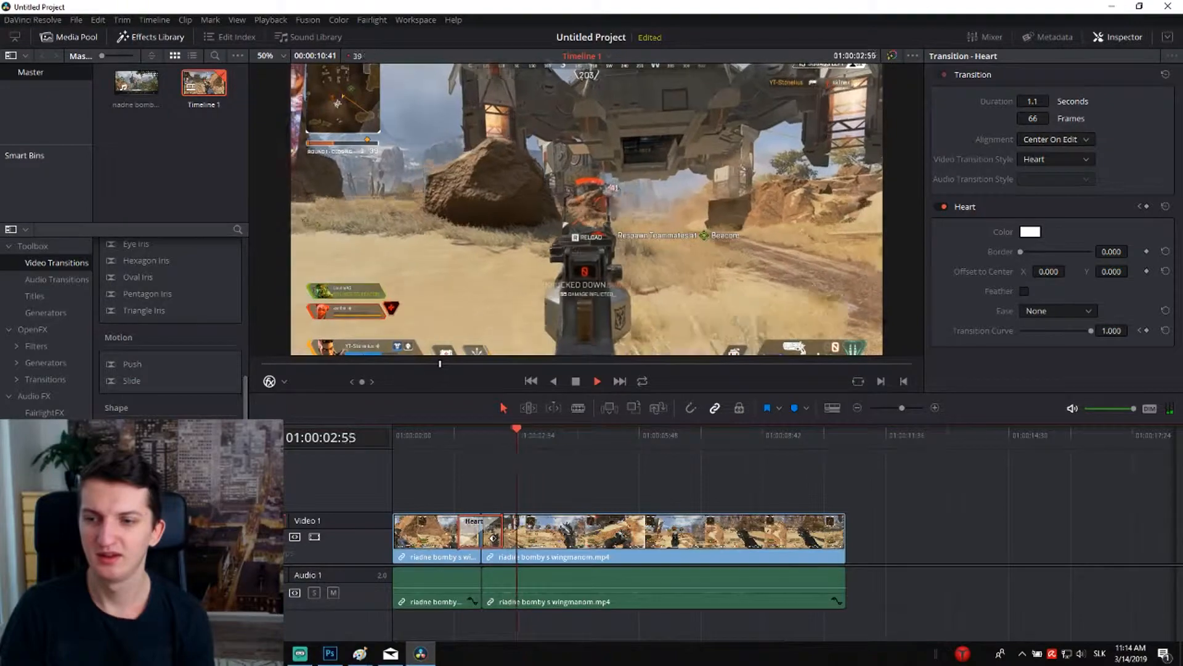
Replace the Heart with the Triangle Right transition, play it, and scrub through its start
{"action": "left_click_drag", "start_coordinate": [464, 536], "coordinate": [464, 537]}
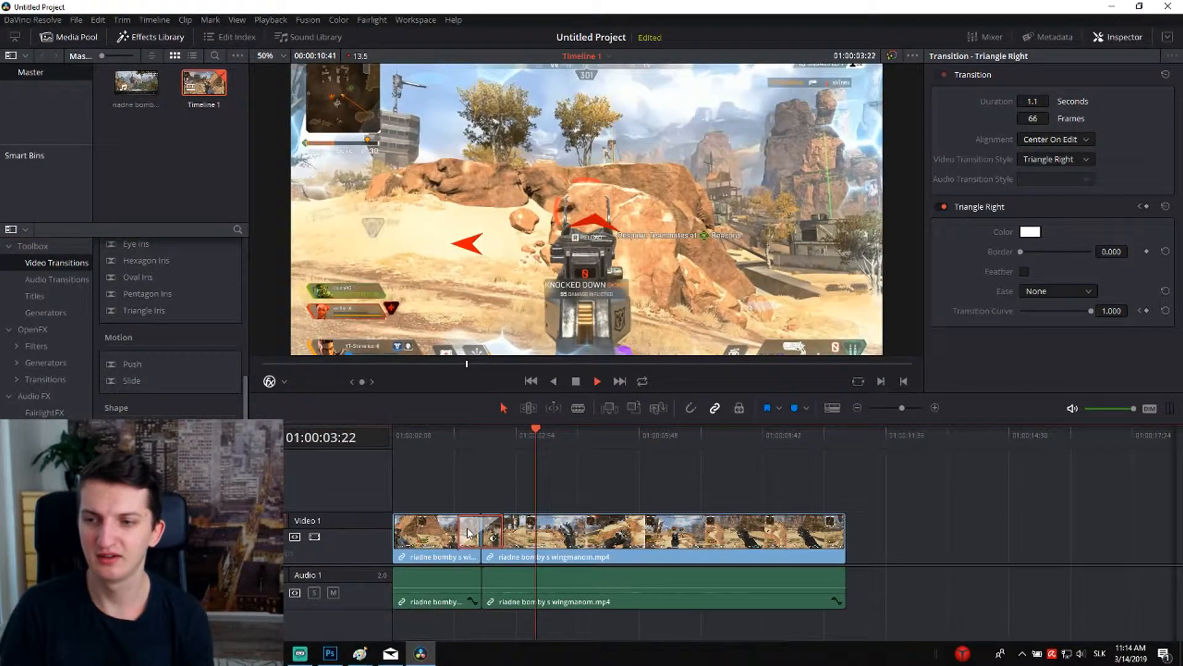
{"action": "left_click", "coordinate": [457, 437]}
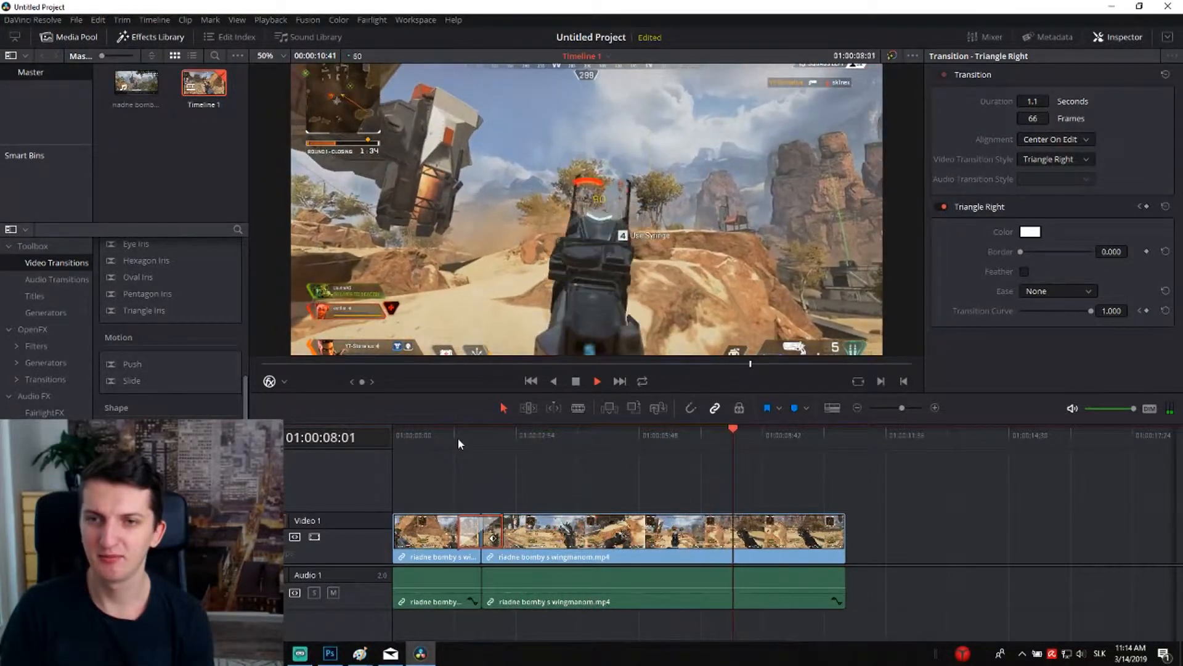
{"action": "key", "text": "space"}
{"action": "left_click_drag", "start_coordinate": [458, 437], "coordinate": [466, 434]}
Delete the Triangle Right transition from the cut between the two clips
{"action": "scroll", "coordinate": [170, 326], "scroll_direction": "down", "scroll_amount": 2}
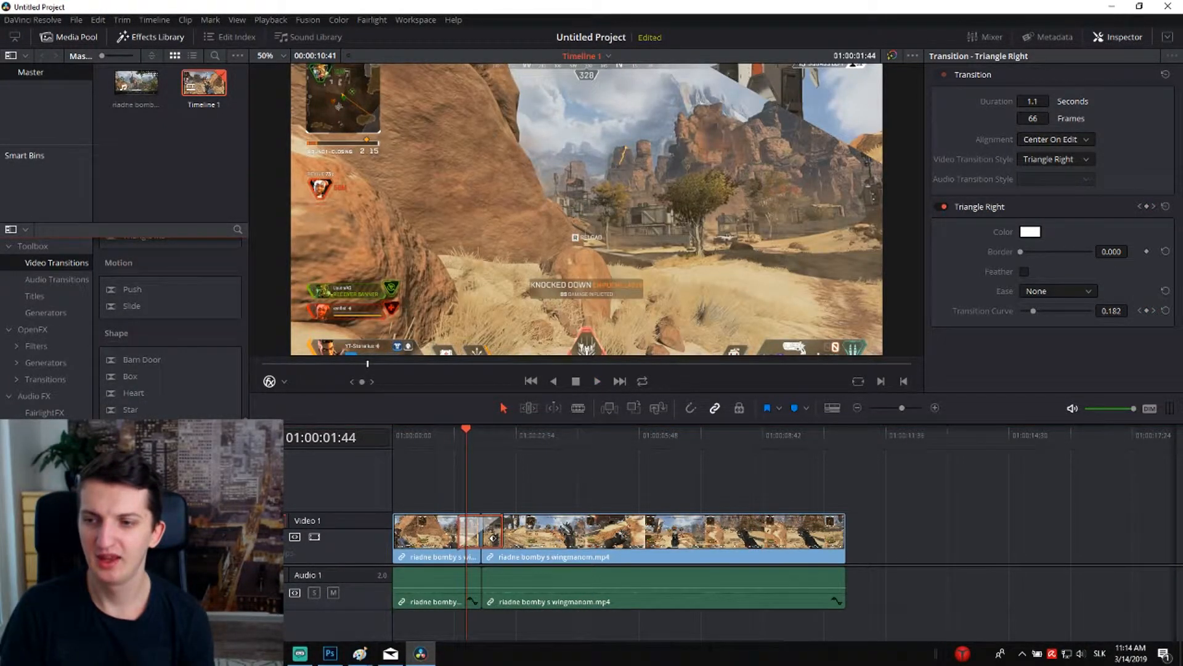
{"action": "left_click", "coordinate": [484, 537]}
{"action": "double_click", "coordinate": [466, 526]}
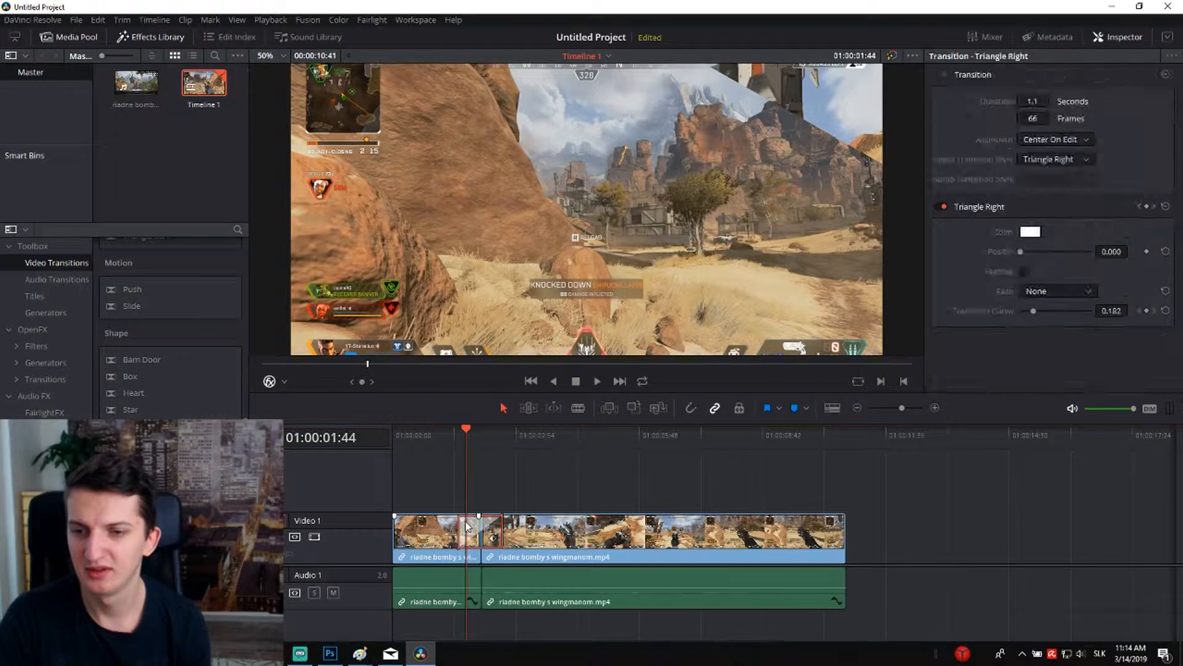
{"action": "key", "text": "Delete"}
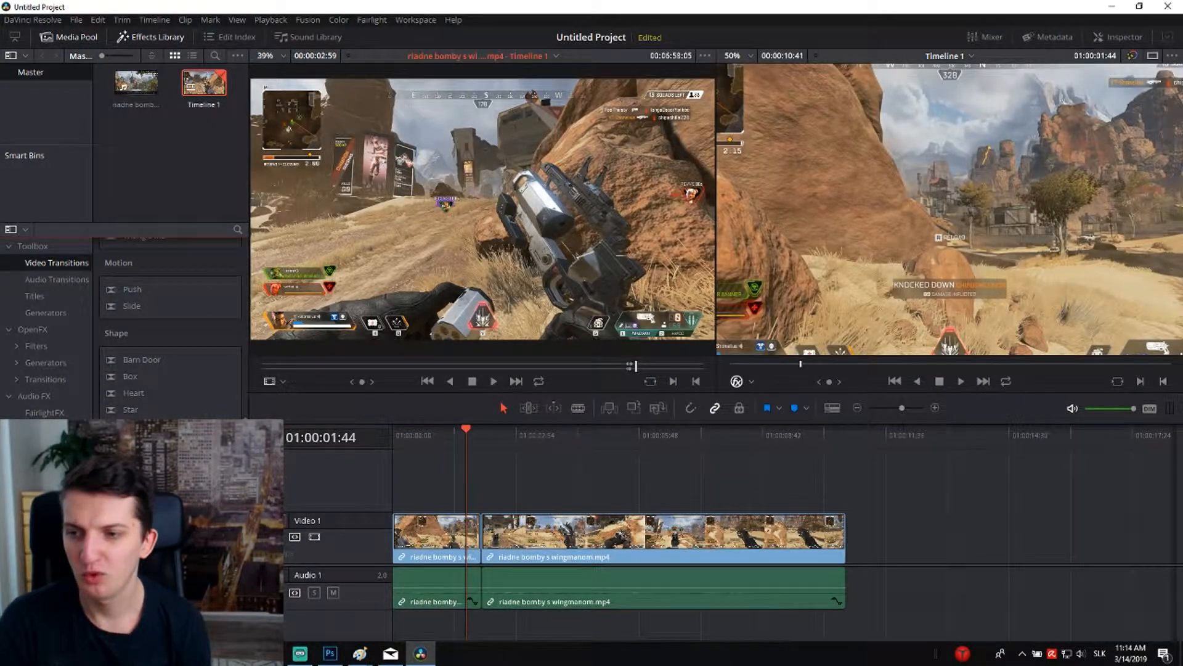
Place another video transition on the cut, show the Inspector again, and play from before the transition
{"action": "left_click", "coordinate": [449, 460]}
{"action": "key", "text": "space"}
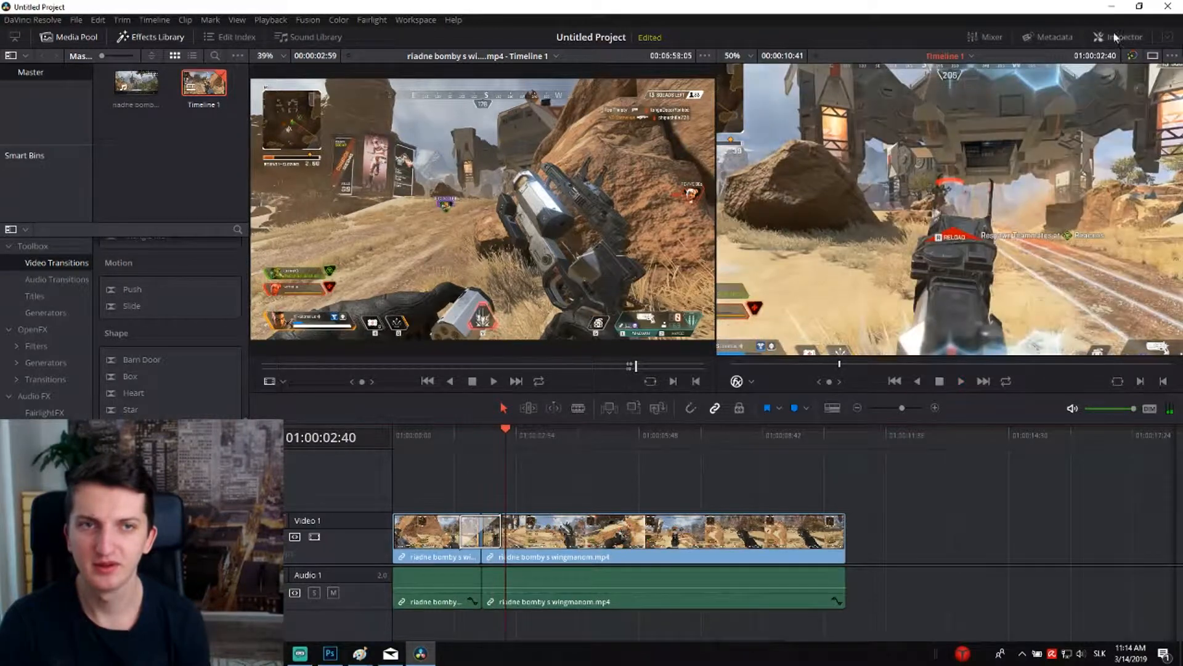
{"action": "left_click", "coordinate": [1118, 37]}
{"action": "key", "text": "space"}
{"action": "left_click", "coordinate": [437, 441]}
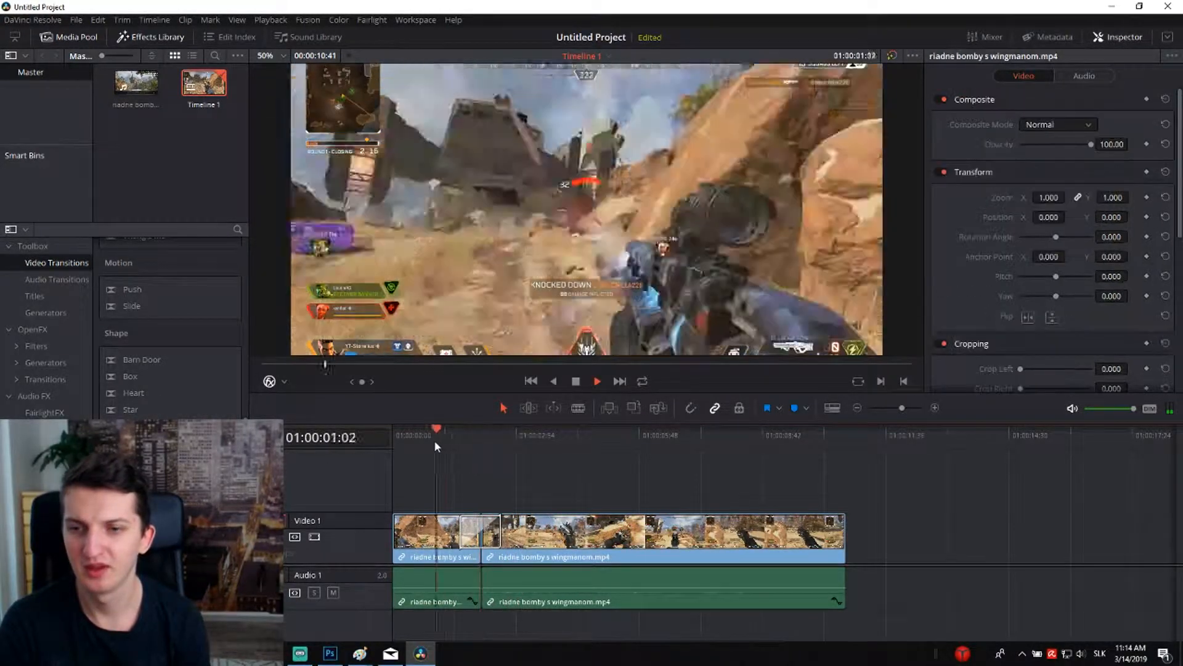
{"action": "key", "text": "space"}
Replace the transition between the clips with an X Wipe and play it from just before the cut
{"action": "scroll", "coordinate": [170, 326], "scroll_direction": "up", "scroll_amount": 5}
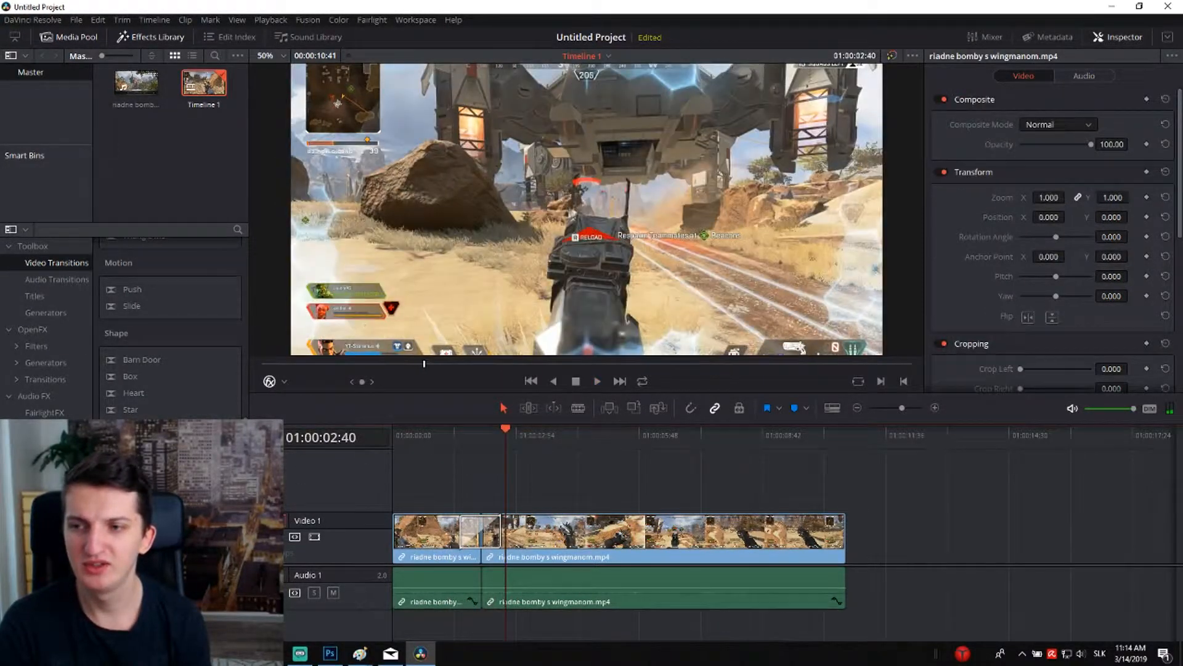
{"action": "scroll", "coordinate": [170, 326], "scroll_direction": "down", "scroll_amount": 4}
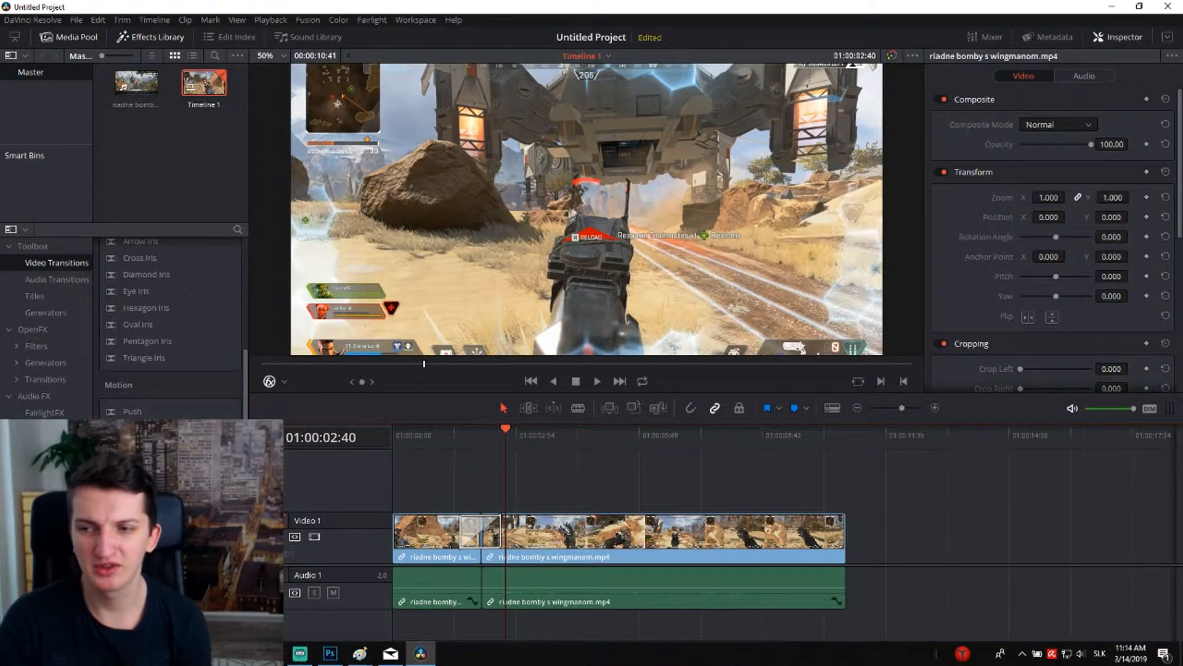
{"action": "scroll", "coordinate": [170, 327], "scroll_direction": "down", "scroll_amount": 3}
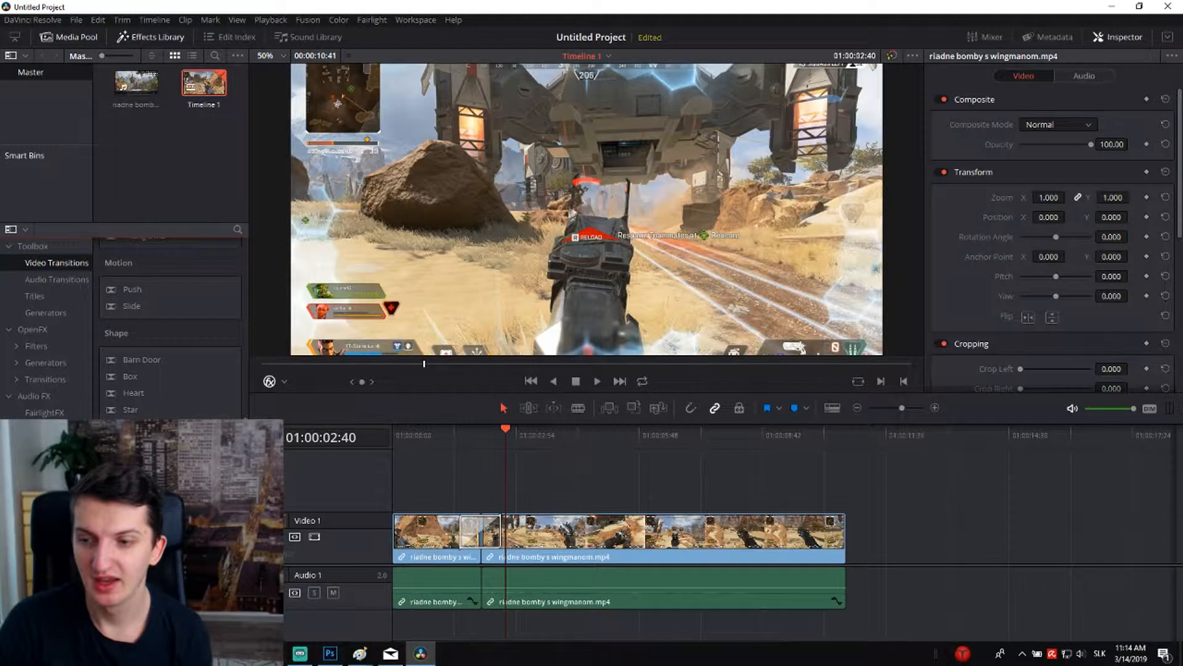
{"action": "left_click", "coordinate": [467, 527]}
{"action": "key", "text": "Delete"}
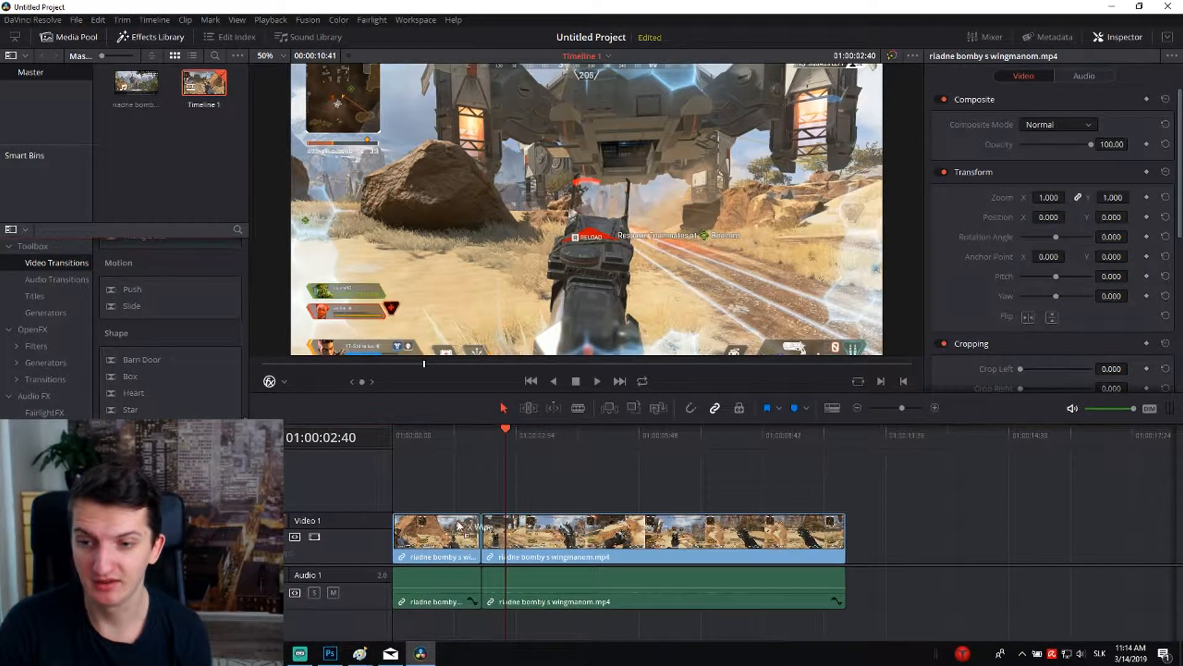
{"action": "left_click", "coordinate": [466, 437]}
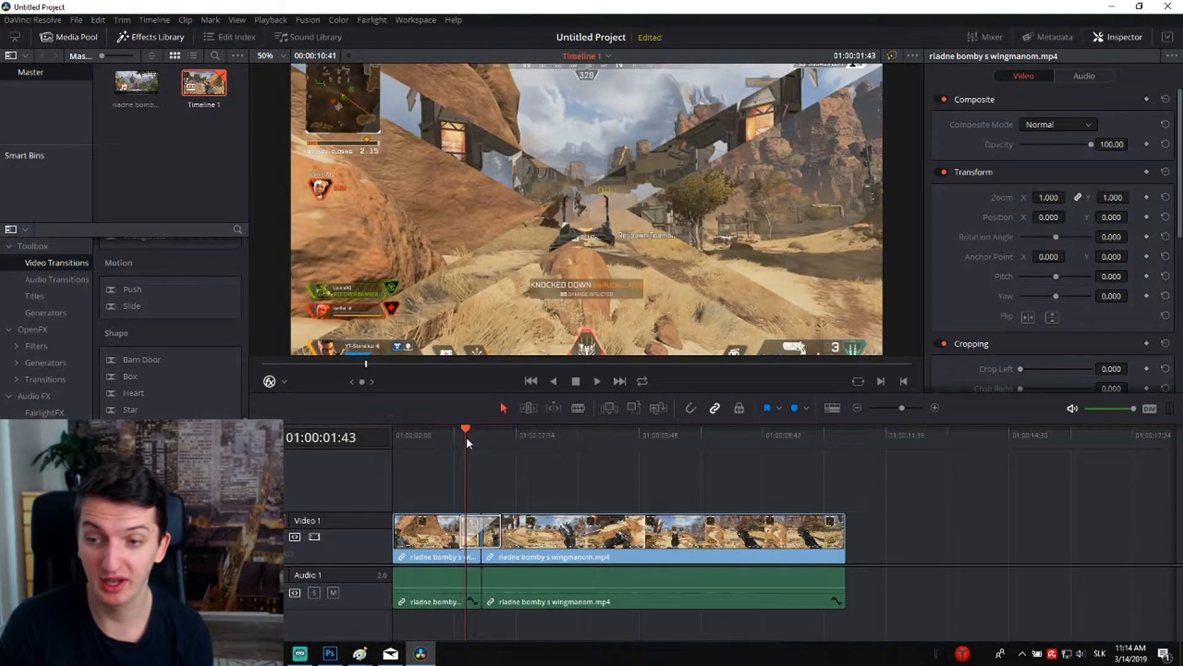
{"action": "key", "text": "space"}
{"action": "key", "text": "space"}
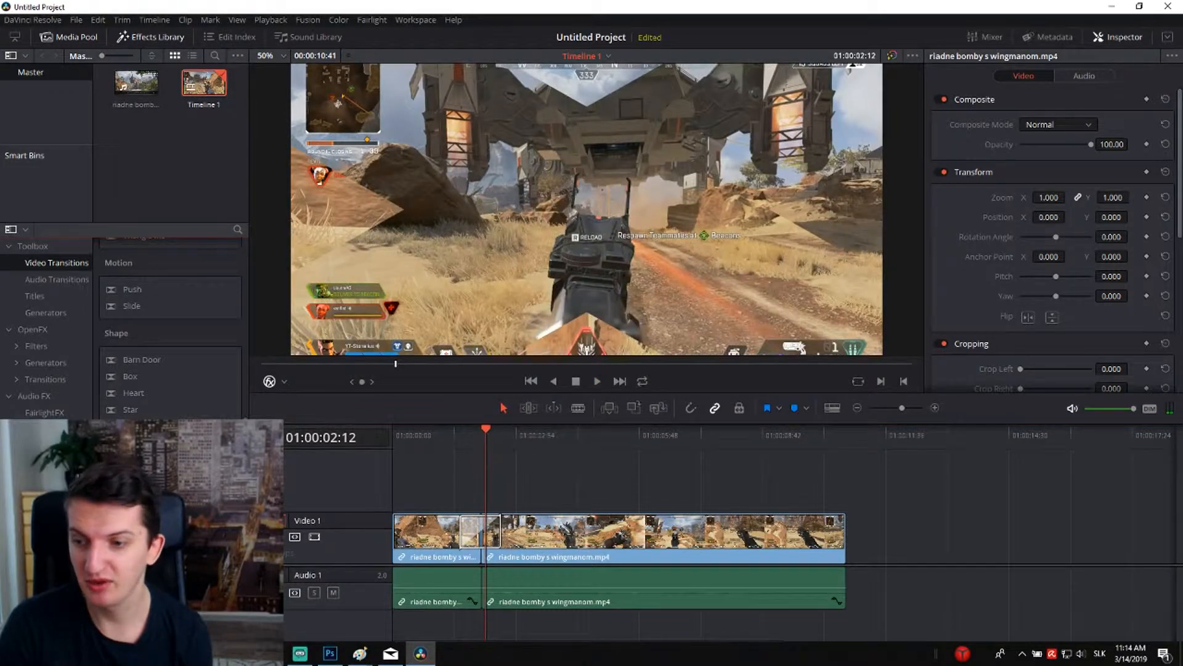
Switch to Streamlabs OBS, move the Video Capture Device source to the canvas's lower-right corner, and minimise the window
{"action": "left_click", "coordinate": [300, 653]}
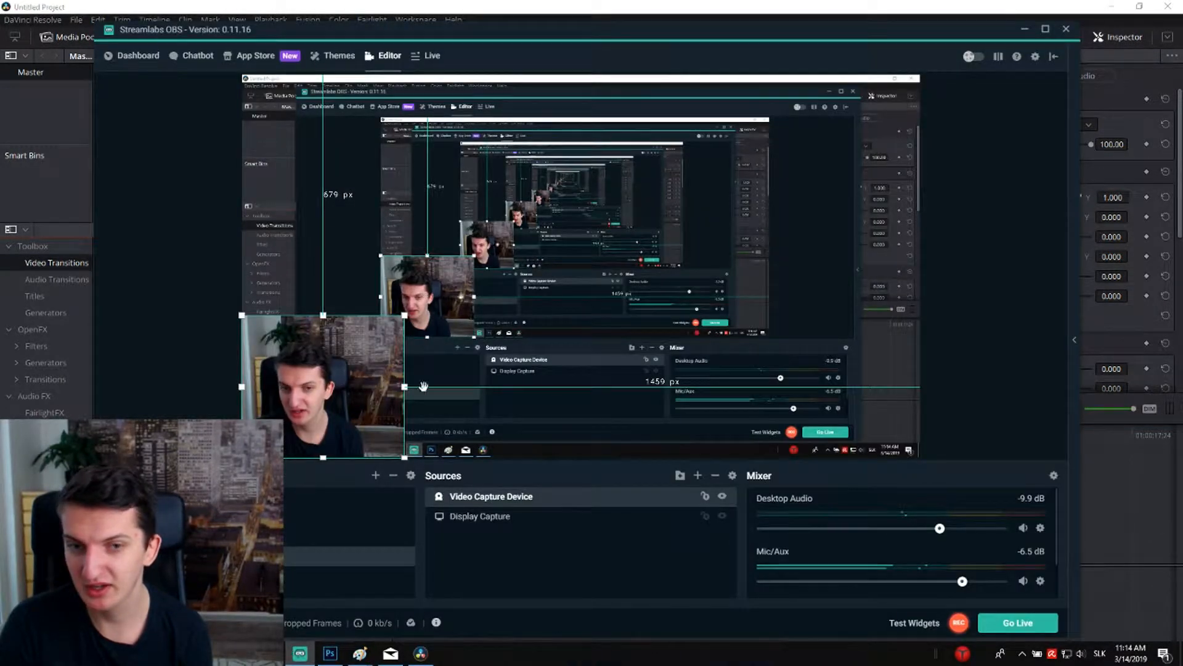
{"action": "left_click_drag", "start_coordinate": [649, 399], "coordinate": [836, 392]}
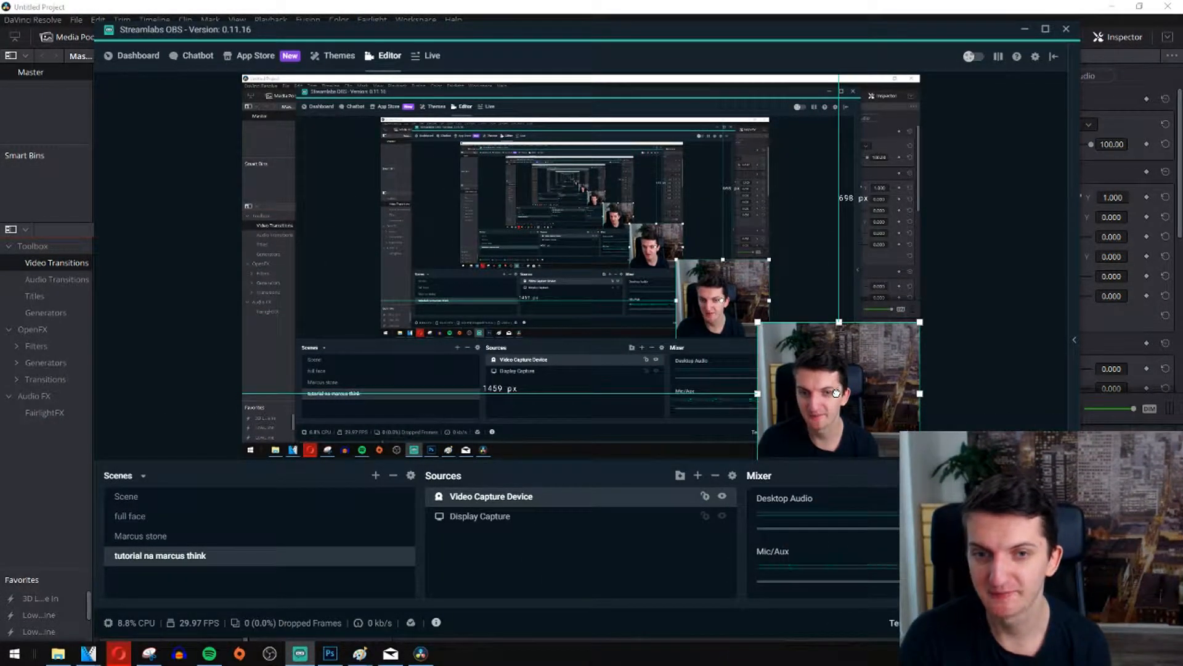
{"action": "left_click", "coordinate": [1025, 29]}
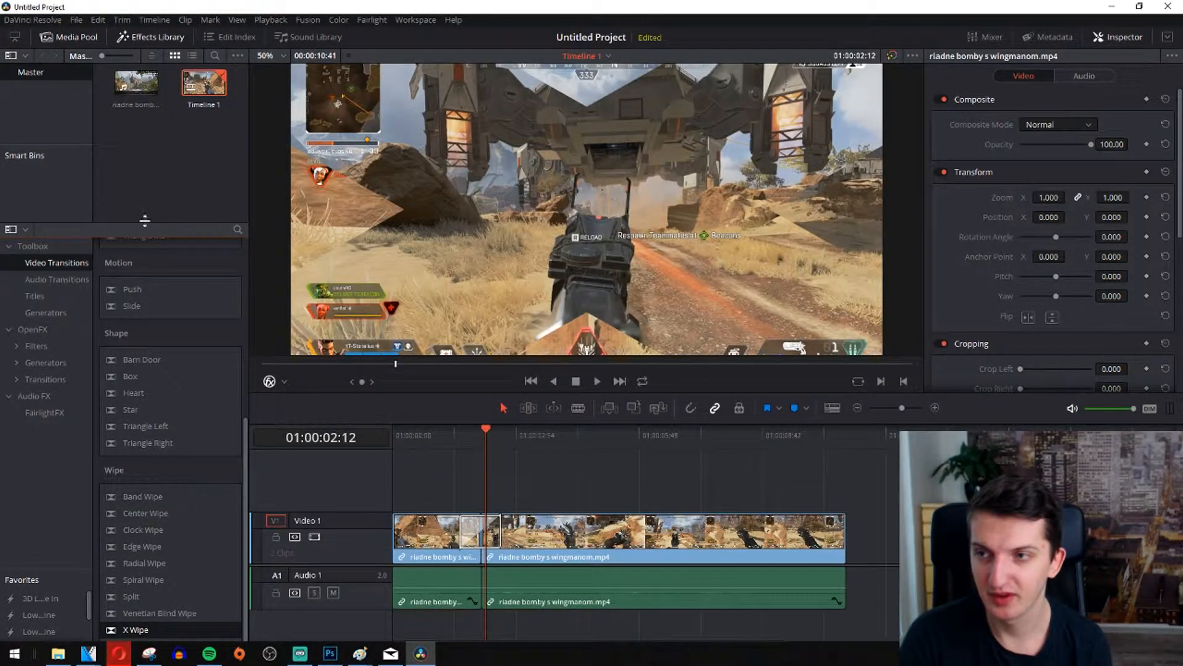
Enlarge the video transitions list upward and replay the X Wipe from before the cut
{"action": "left_click_drag", "start_coordinate": [152, 223], "coordinate": [178, 78]}
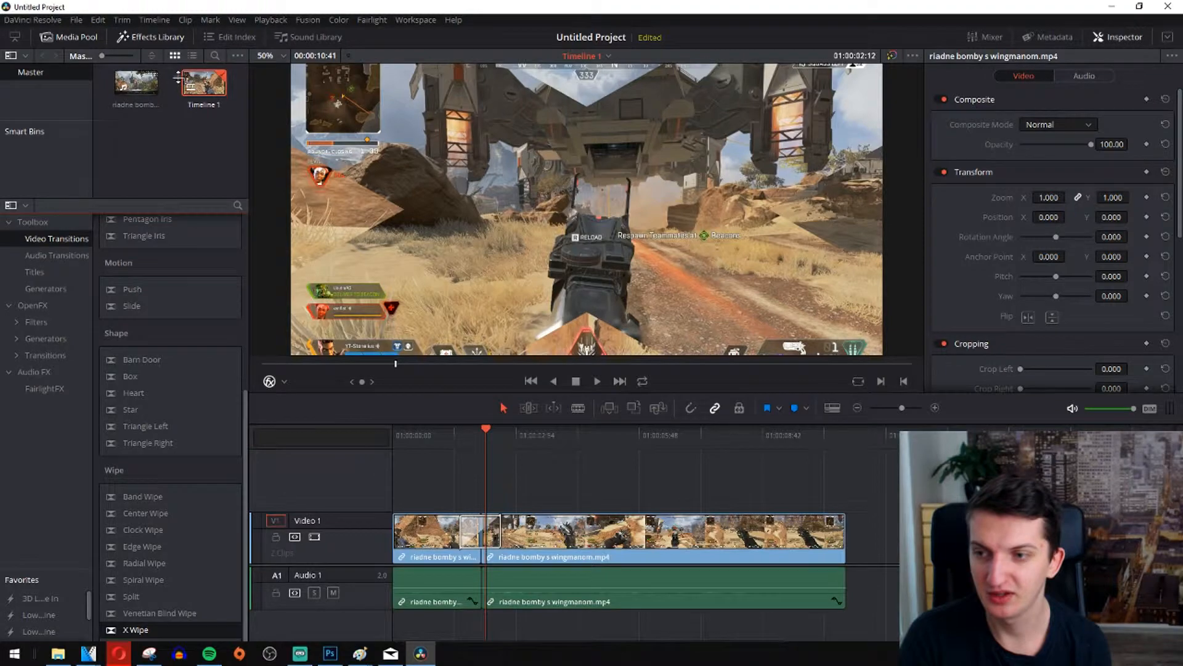
{"action": "left_click", "coordinate": [457, 437]}
{"action": "key", "text": "space"}
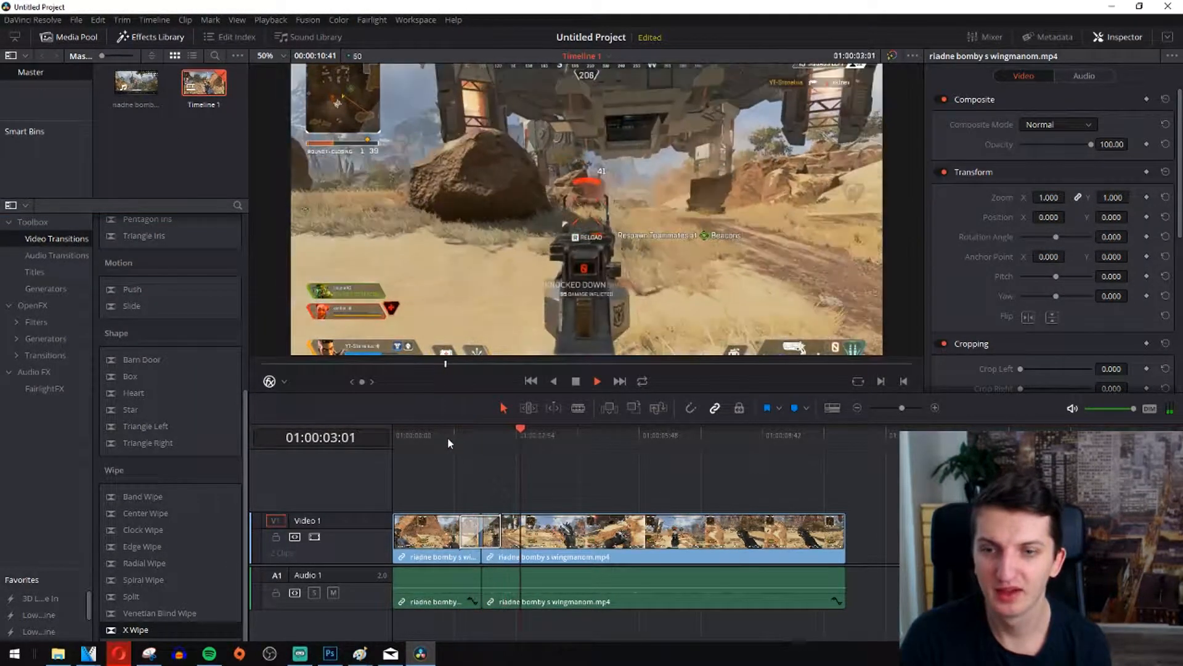
Set the X Wipe transition's duration to 1.5 seconds
{"action": "left_click", "coordinate": [428, 437]}
{"action": "left_click", "coordinate": [489, 536]}
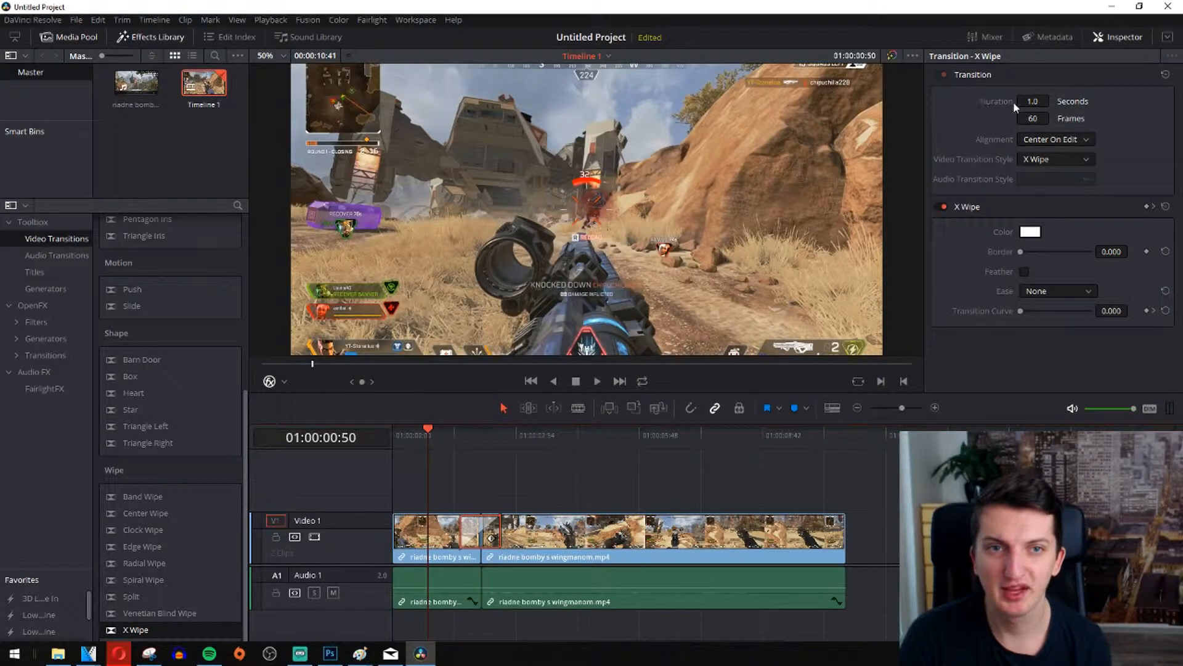
{"action": "left_click_drag", "start_coordinate": [1012, 101], "coordinate": [1053, 101]}
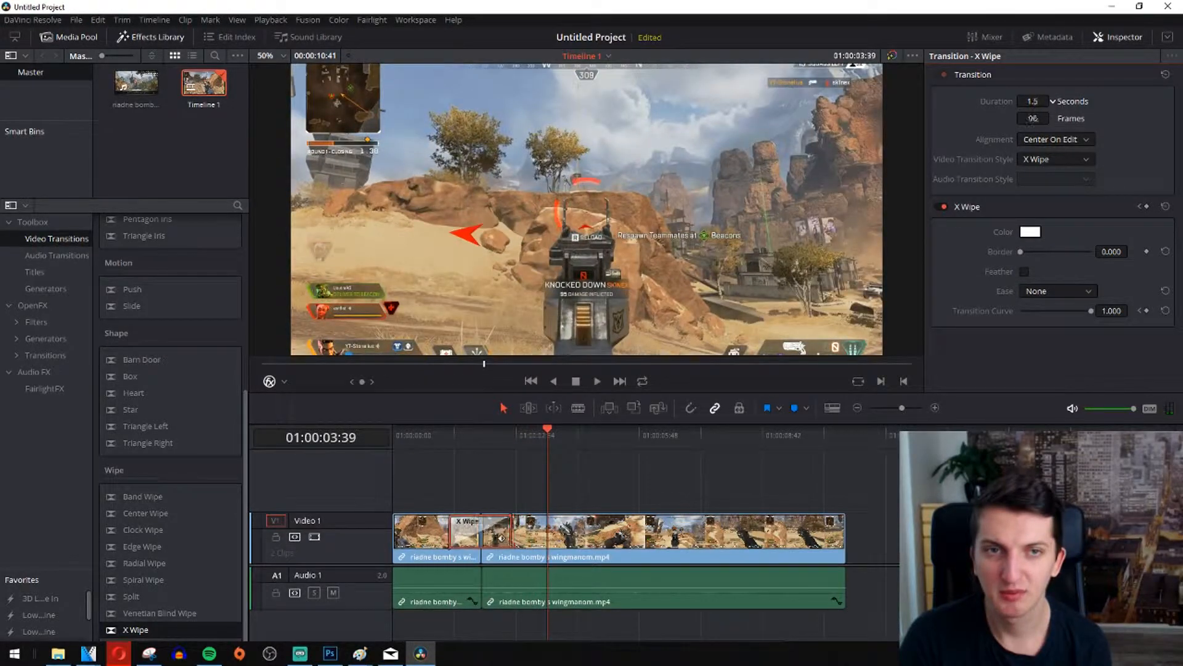
Enable Feather on the X Wipe, set its Ease to In & Out, and play it from just before the transition
{"action": "left_click", "coordinate": [481, 436]}
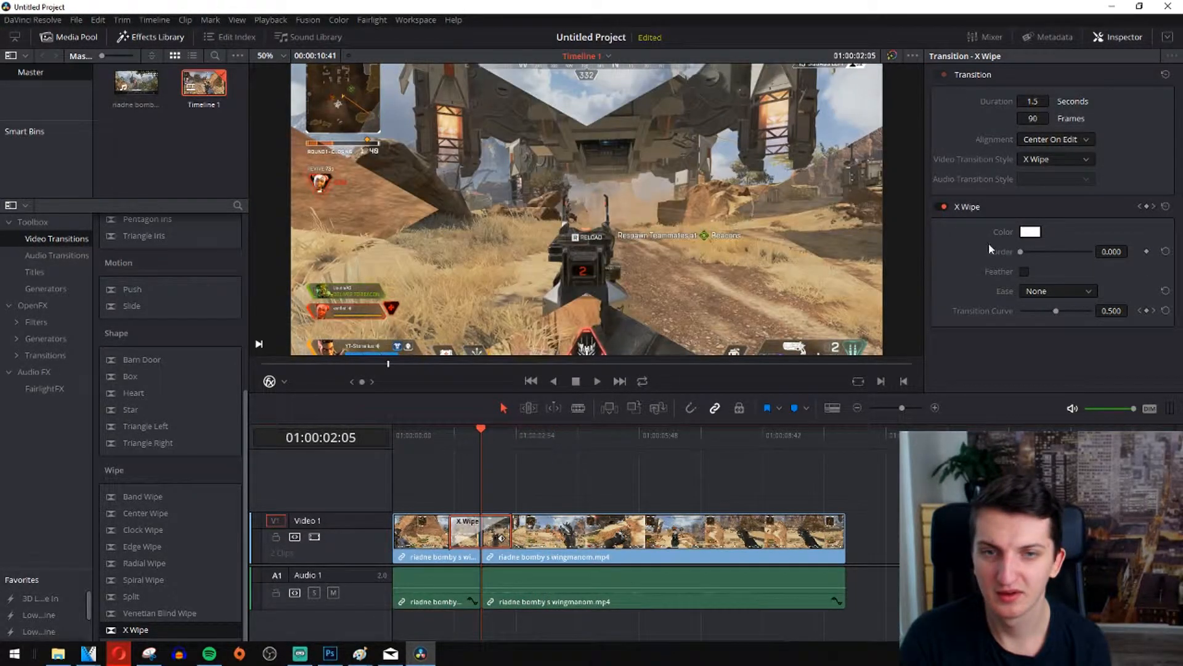
{"action": "left_click", "coordinate": [1024, 272]}
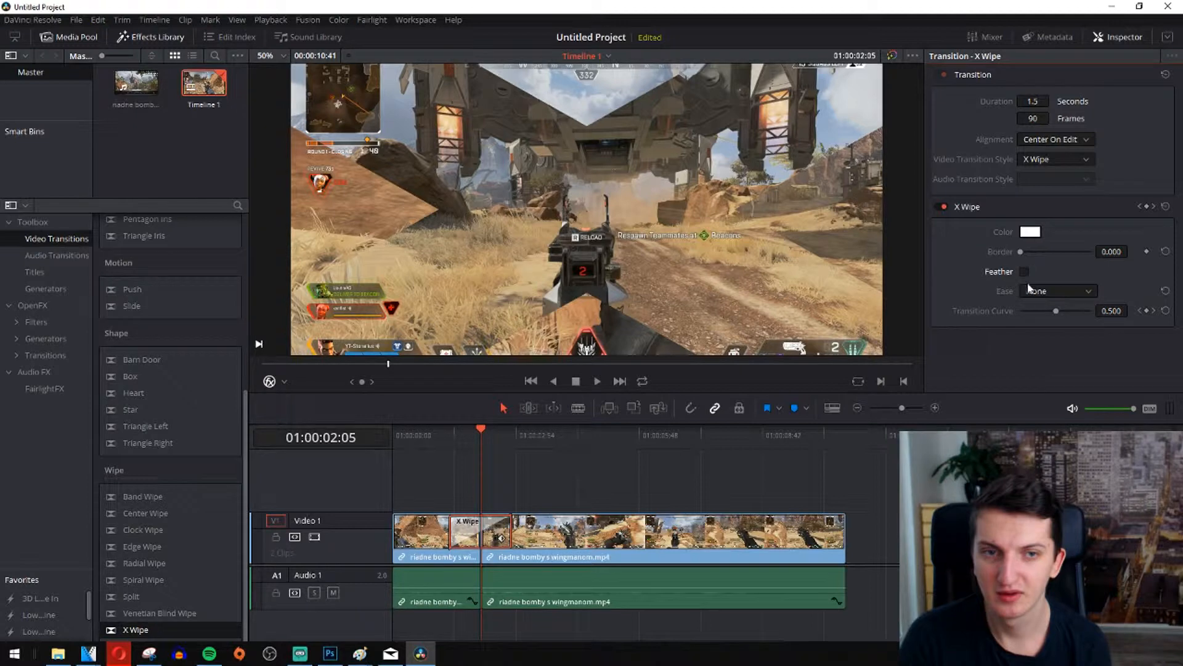
{"action": "left_click", "coordinate": [1030, 290]}
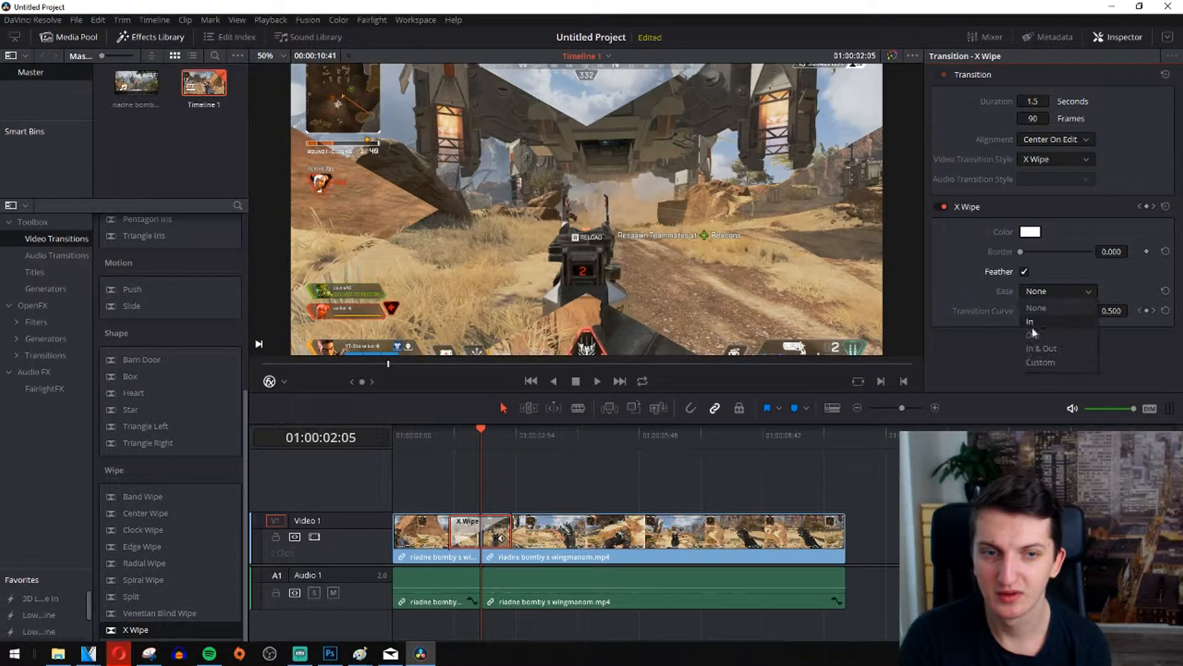
{"action": "left_click", "coordinate": [1036, 349]}
{"action": "left_click", "coordinate": [449, 430]}
{"action": "key", "text": "space"}
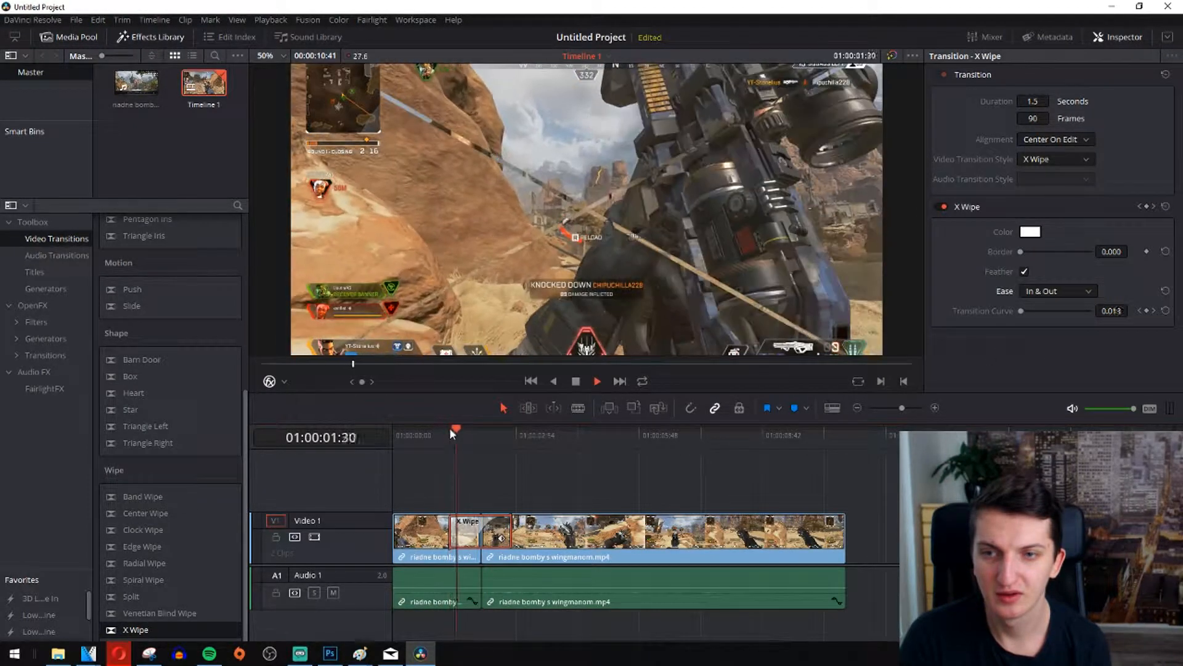
Change the X Wipe's Ease to Out and replay it from before the transition
{"action": "left_click", "coordinate": [1035, 293]}
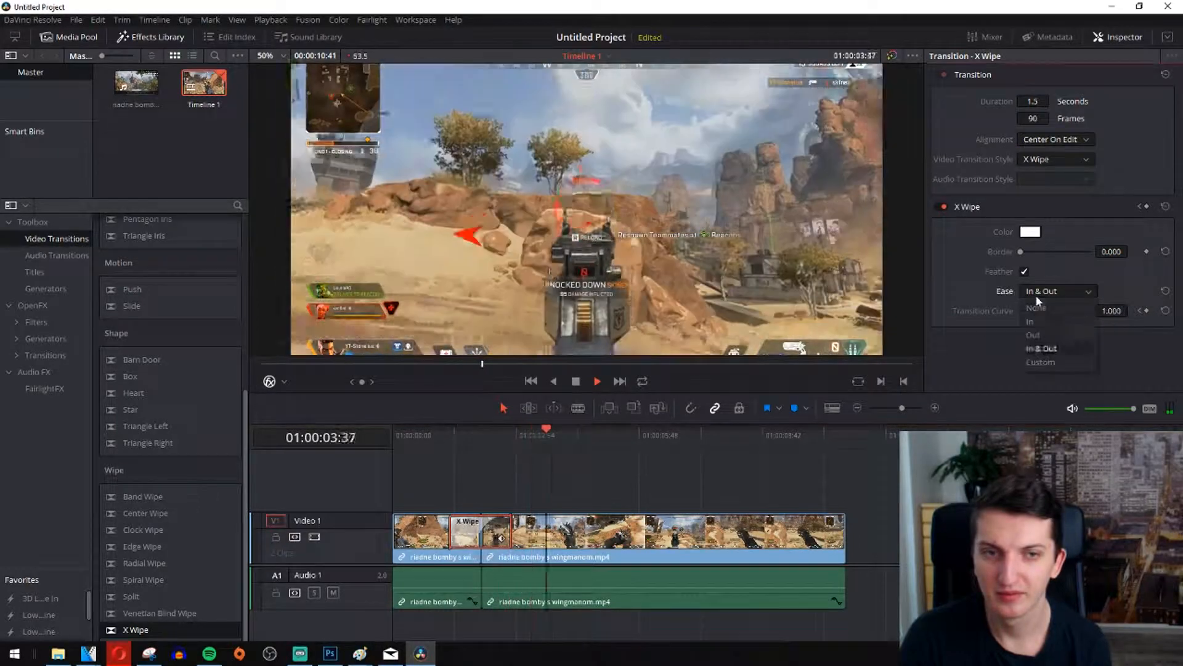
{"action": "left_click", "coordinate": [1043, 334]}
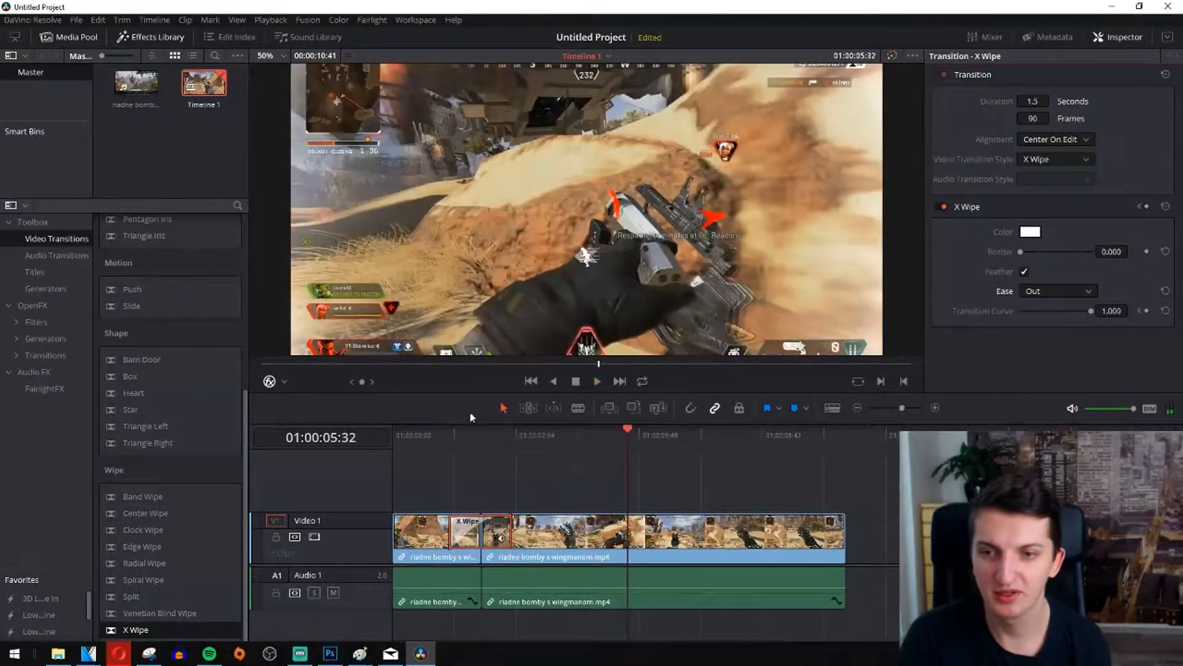
{"action": "left_click", "coordinate": [446, 432]}
{"action": "key", "text": "space"}
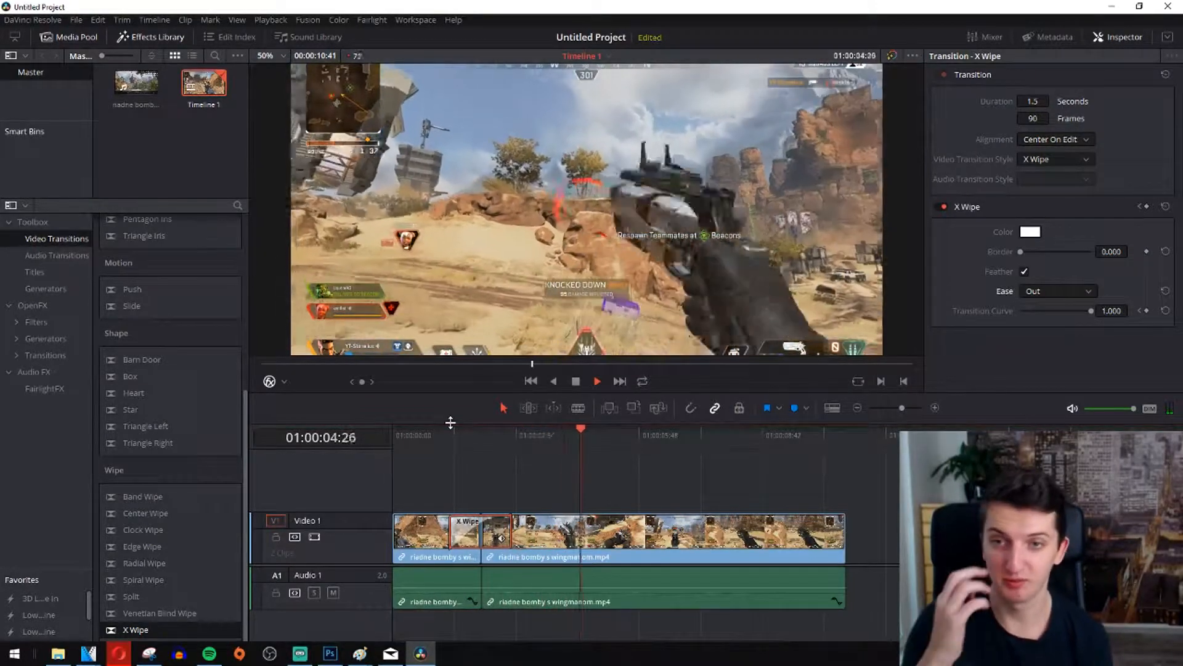
{"action": "key", "text": "space"}
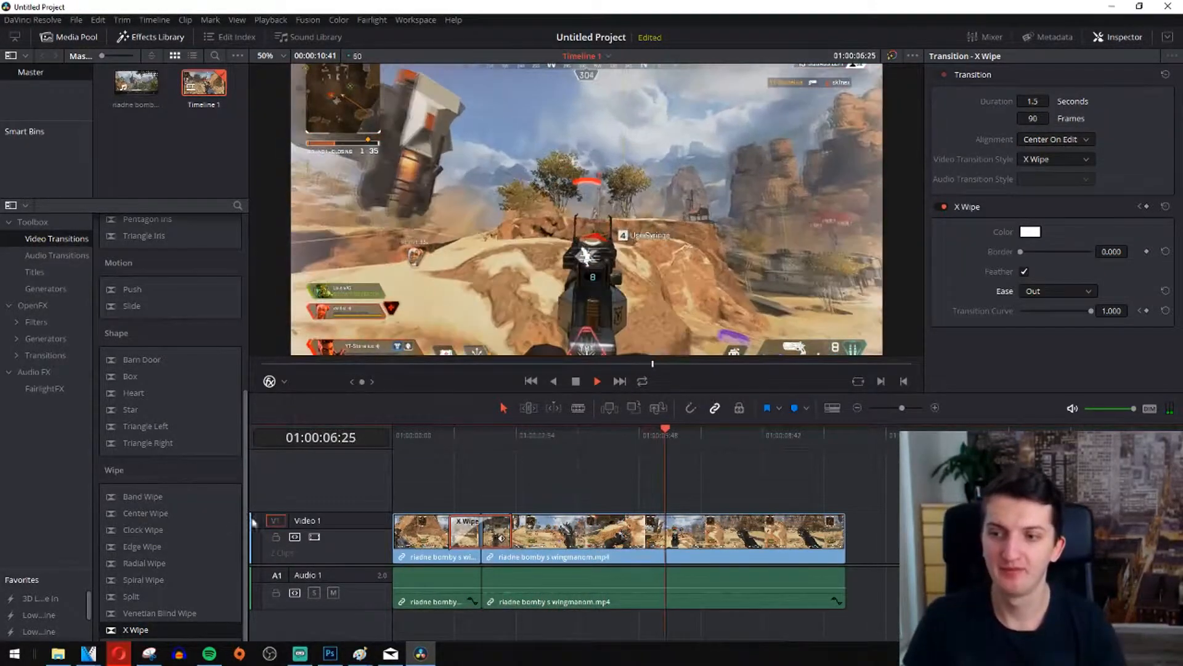
Replace the X Wipe between the clips with a Radial Wipe and play it from before the cut
{"action": "left_click", "coordinate": [153, 611]}
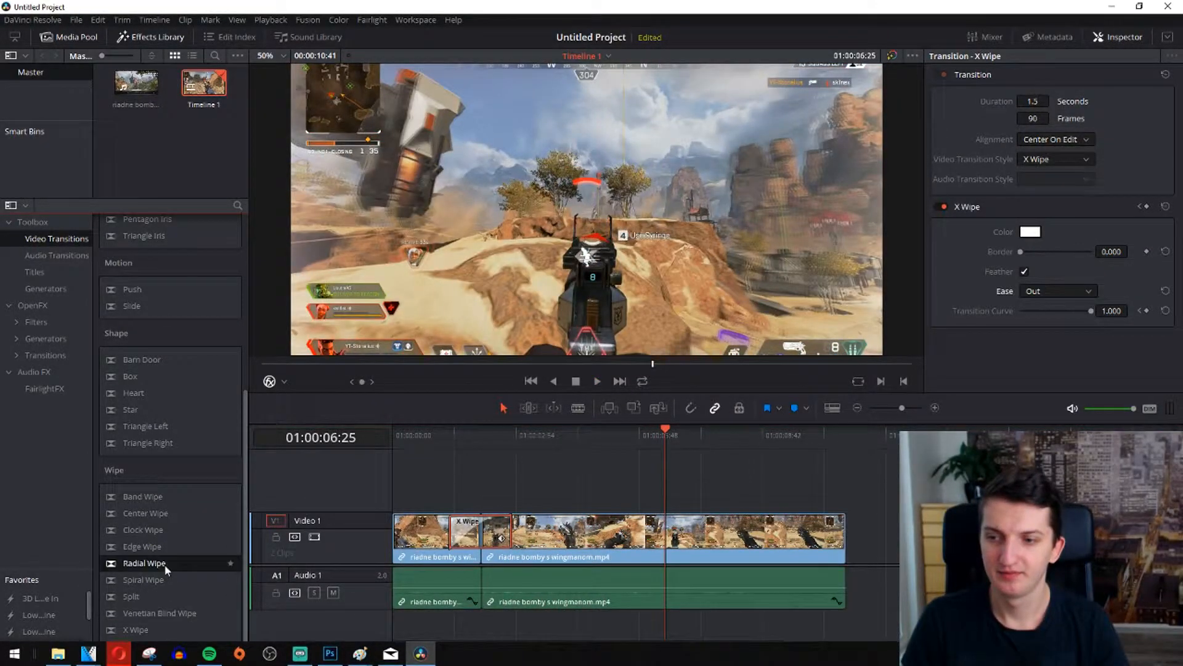
{"action": "left_click_drag", "start_coordinate": [165, 564], "coordinate": [458, 547]}
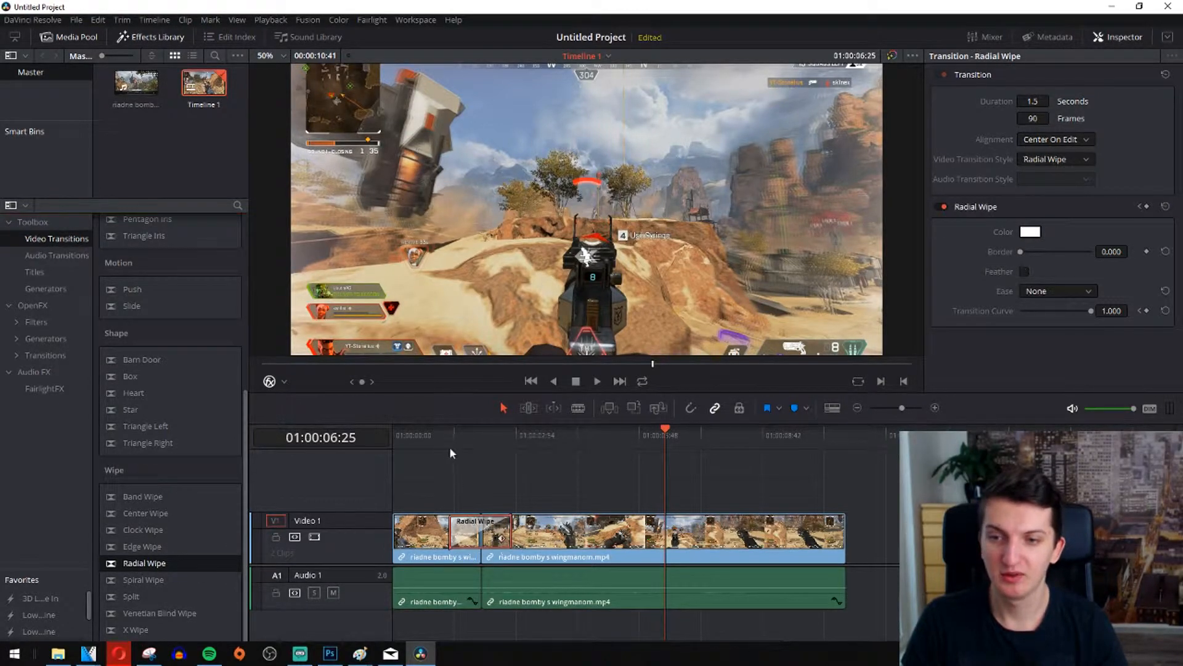
{"action": "left_click", "coordinate": [443, 445]}
{"action": "key", "text": "space"}
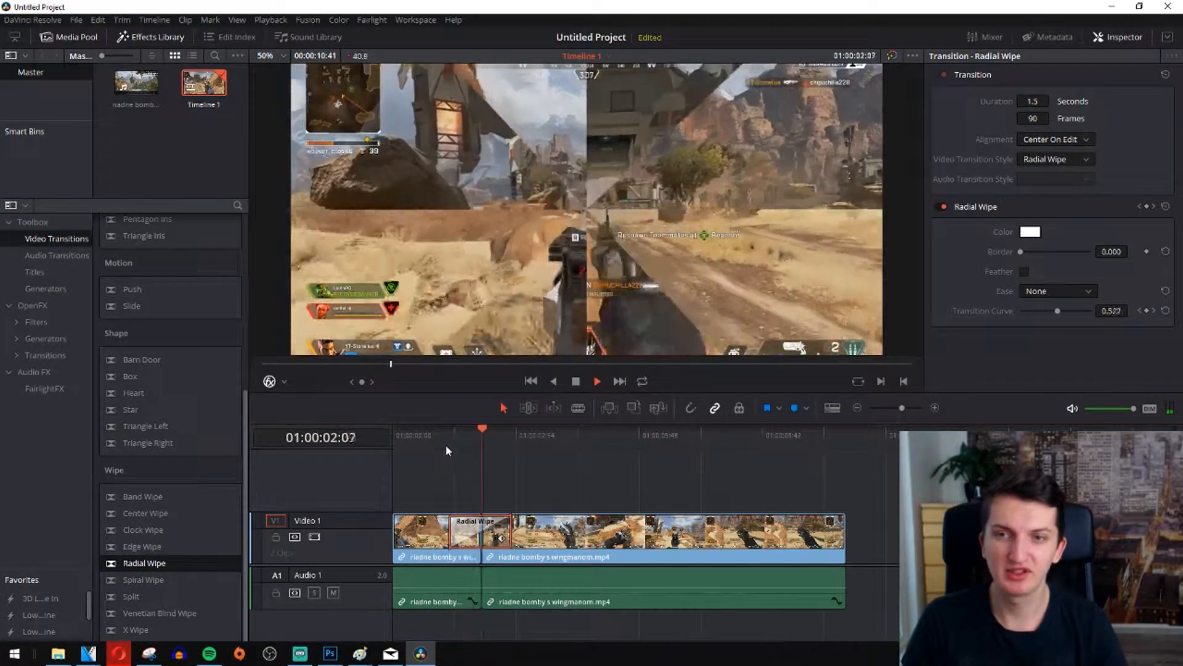
{"action": "key", "text": "space"}
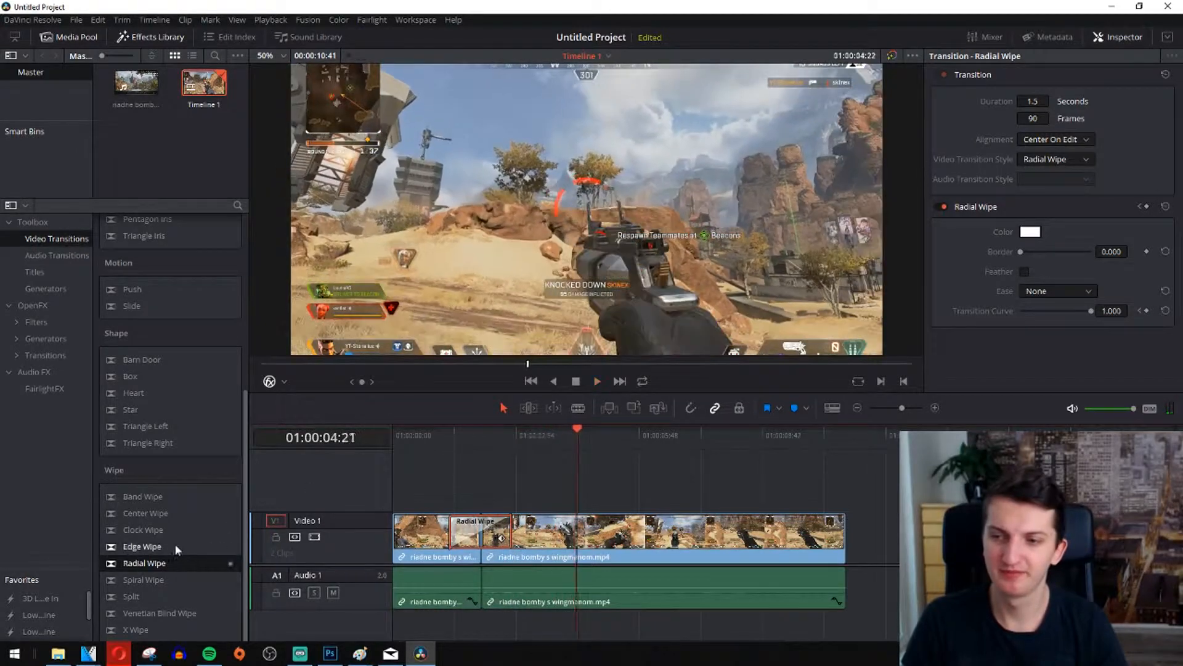
Replace the Radial Wipe with a Clock Wipe and play it from just before the cut
{"action": "left_click_drag", "start_coordinate": [165, 535], "coordinate": [509, 531]}
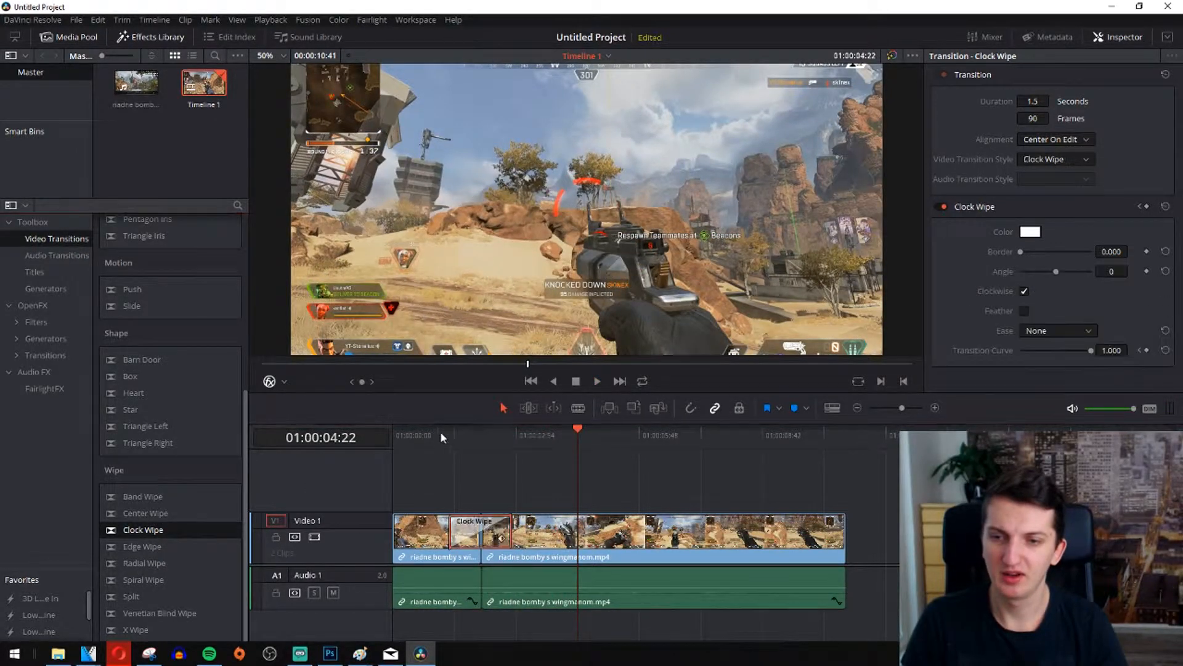
{"action": "left_click", "coordinate": [445, 433]}
{"action": "key", "text": "space"}
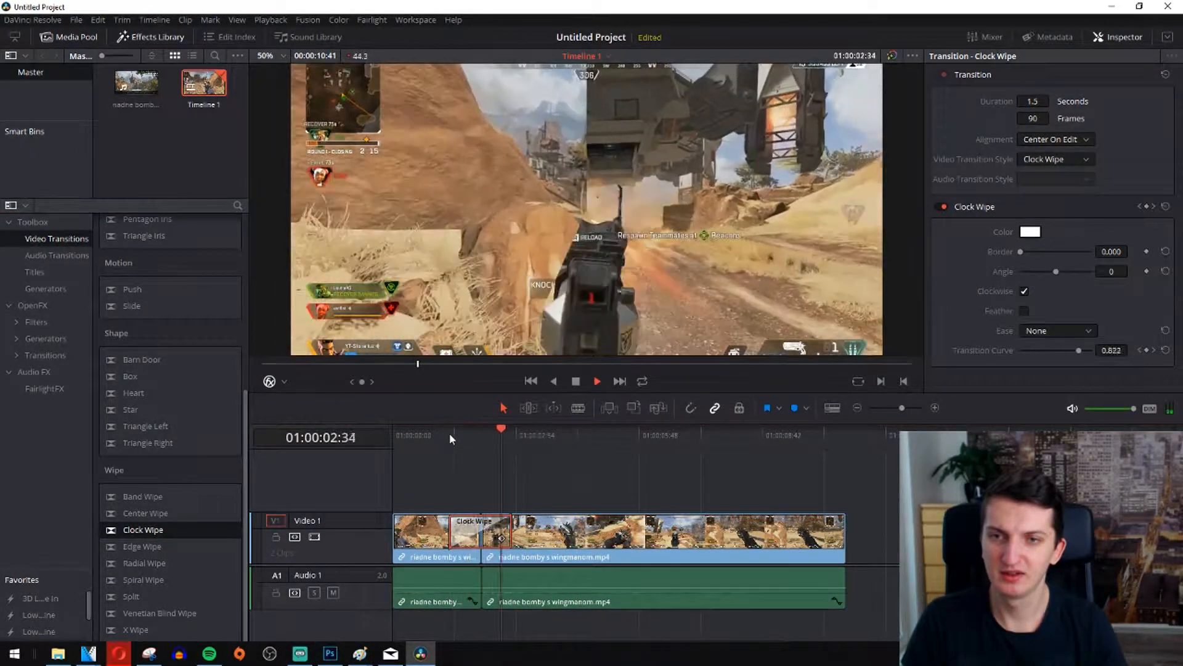
{"action": "key", "text": "space"}
{"action": "scroll", "coordinate": [205, 452], "scroll_direction": "up", "scroll_amount": 3}
{"action": "scroll", "coordinate": [205, 452], "scroll_direction": "up", "scroll_amount": 2}
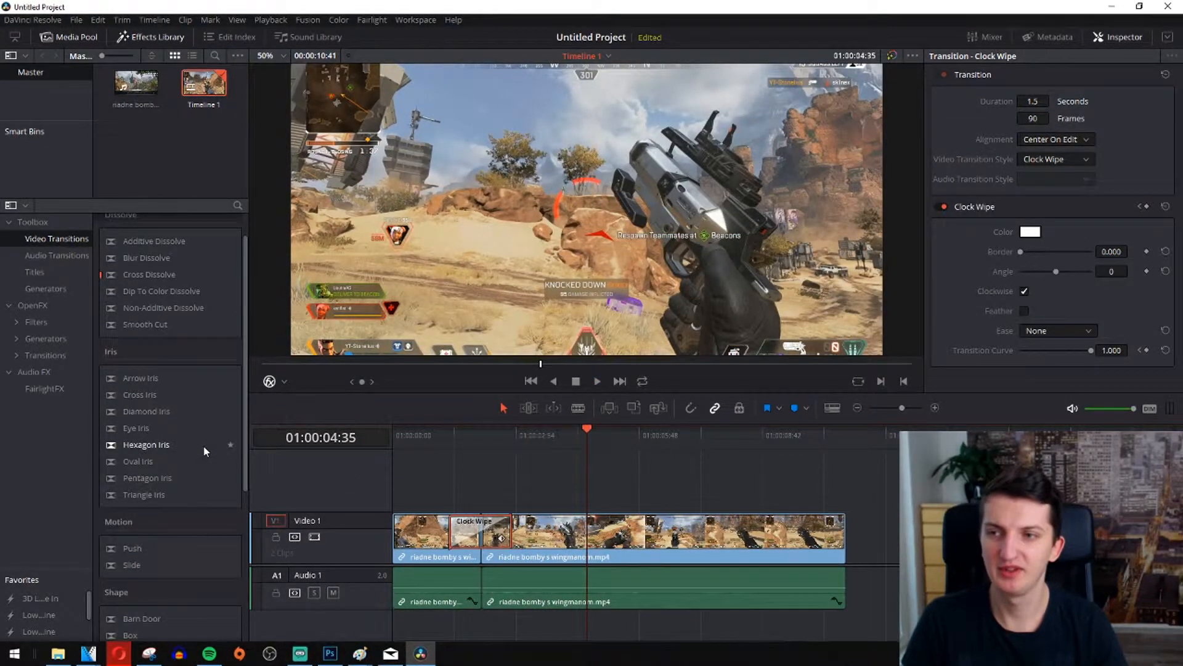